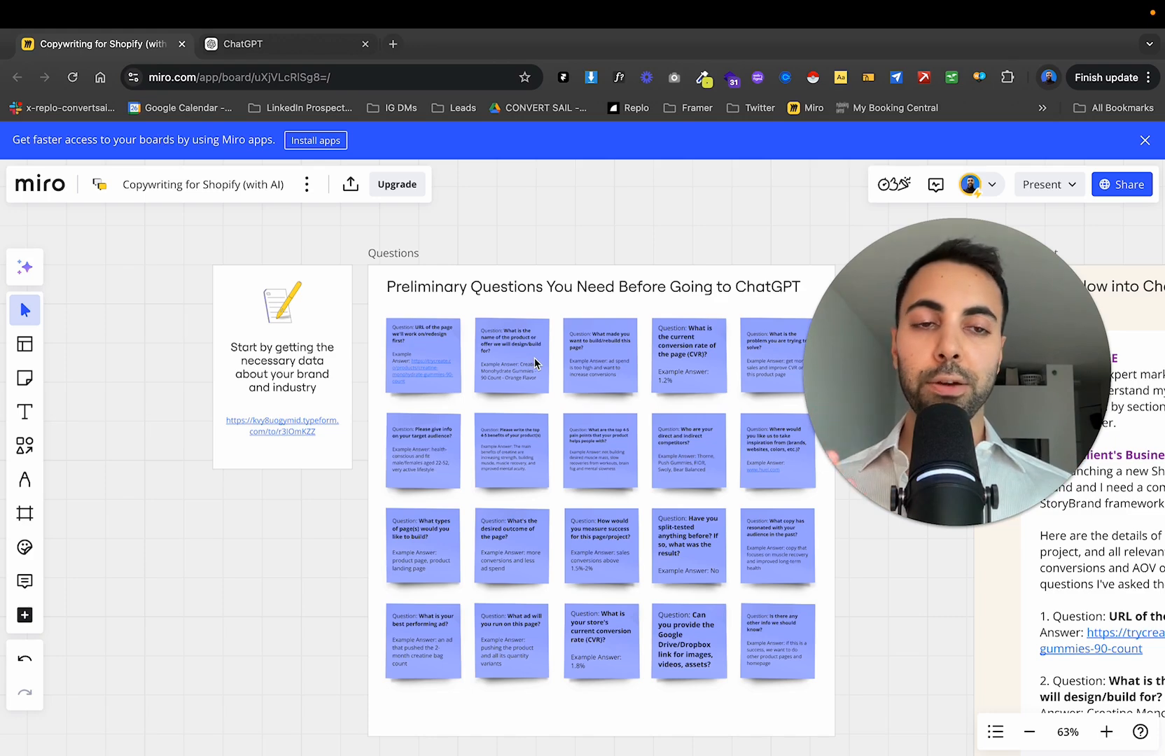
Review the first row of preliminary question notes, from the page URL to the problem being solved.
scroll(408, 380, up, 5)
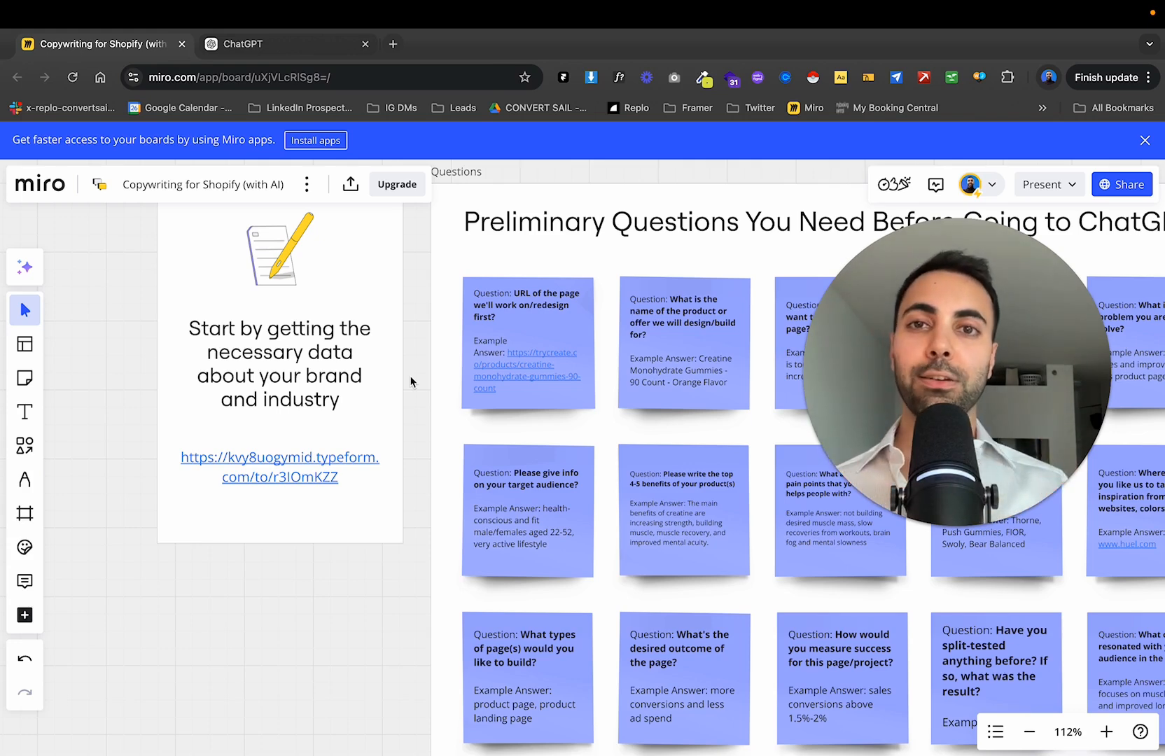
scroll(411, 381, right, 5)
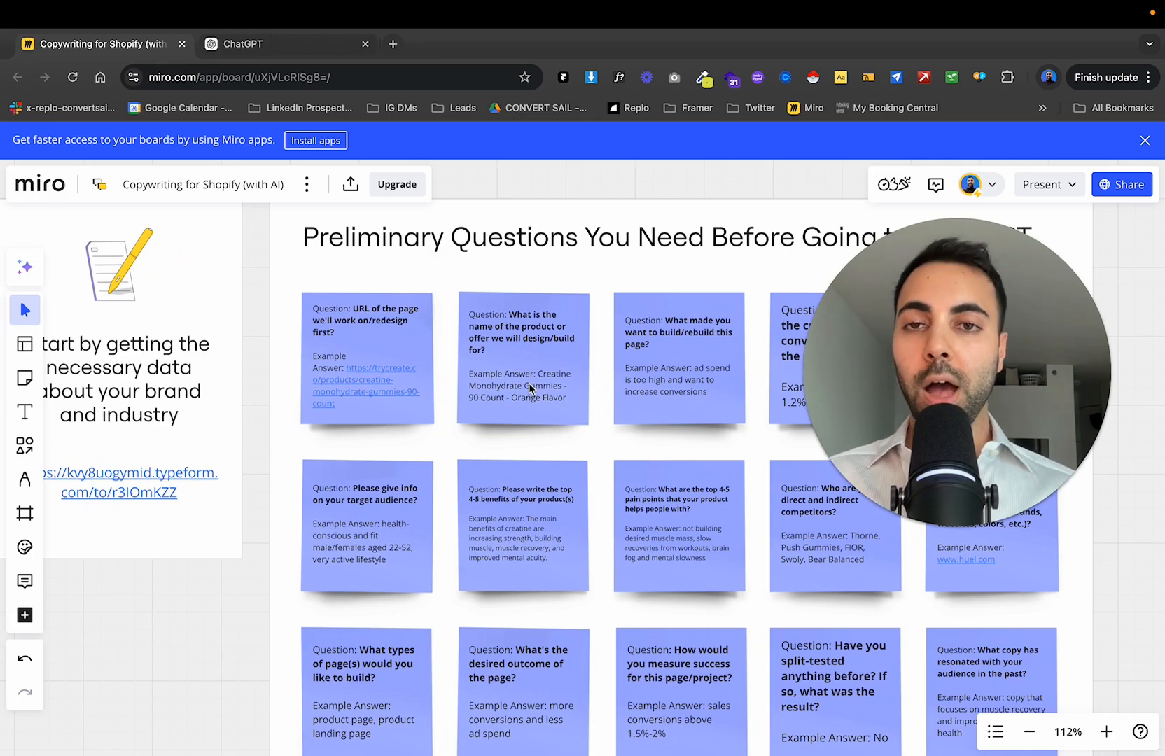
scroll(530, 389, right, 5)
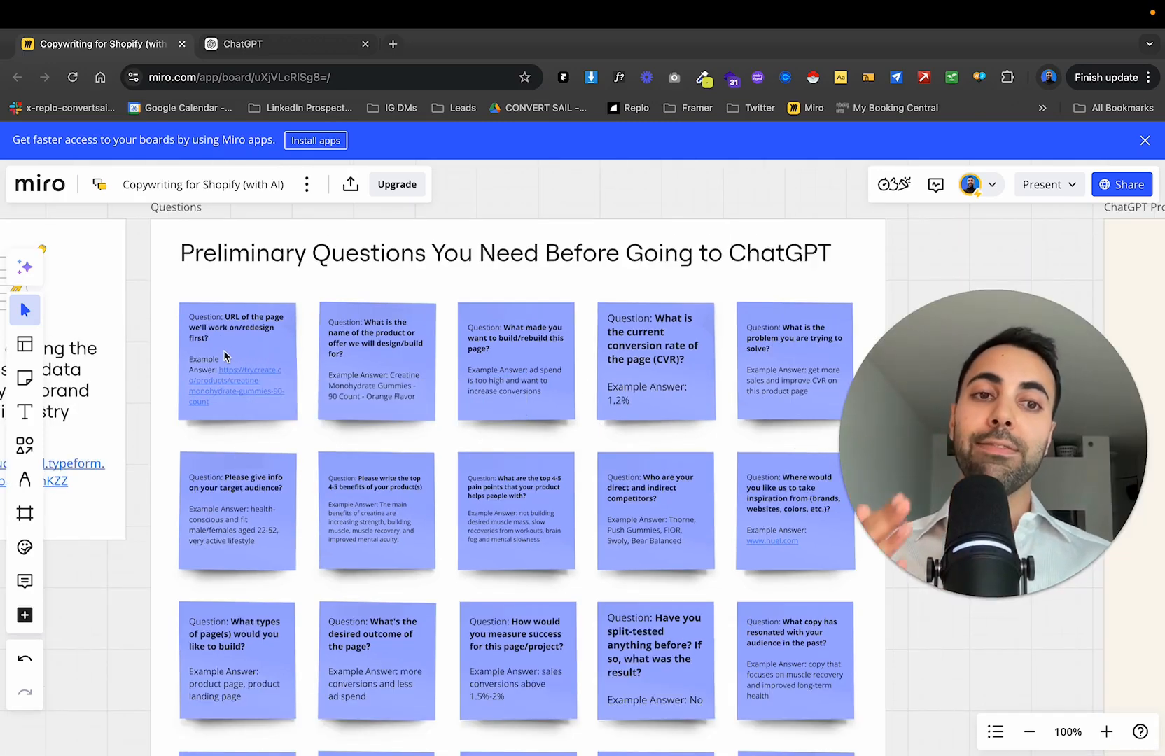
scroll(316, 348, up, 4)
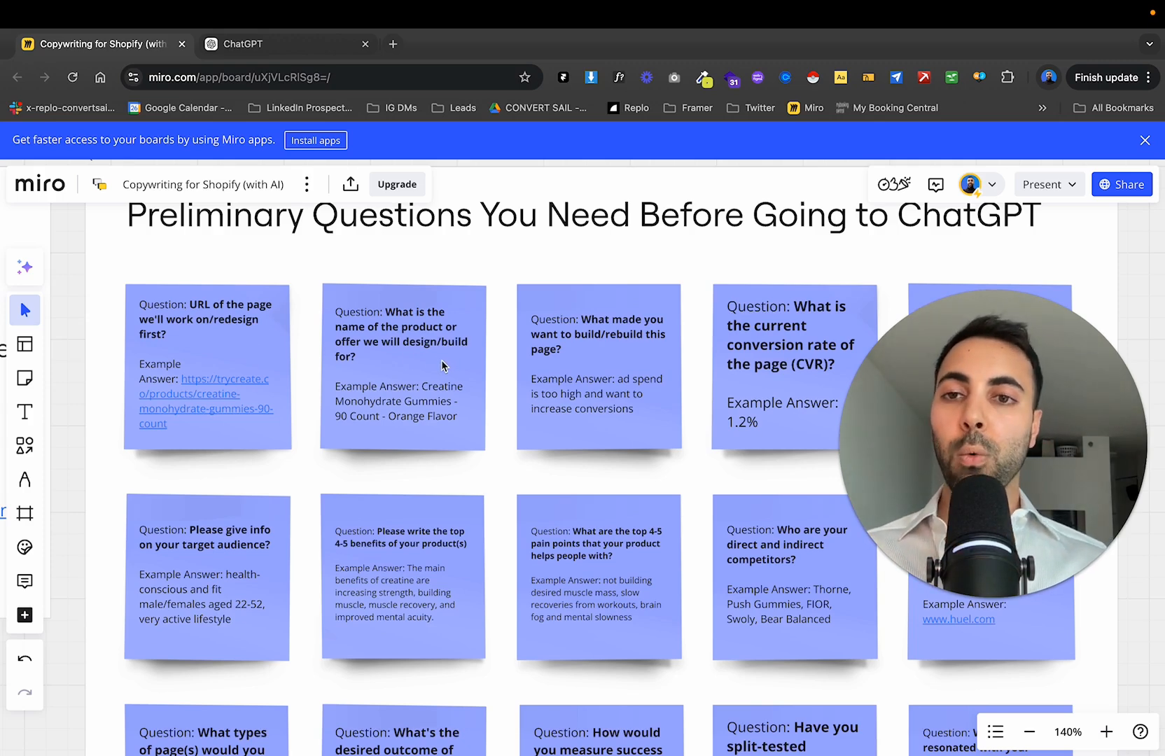
scroll(441, 364, down, 2)
scroll(441, 365, right, 4)
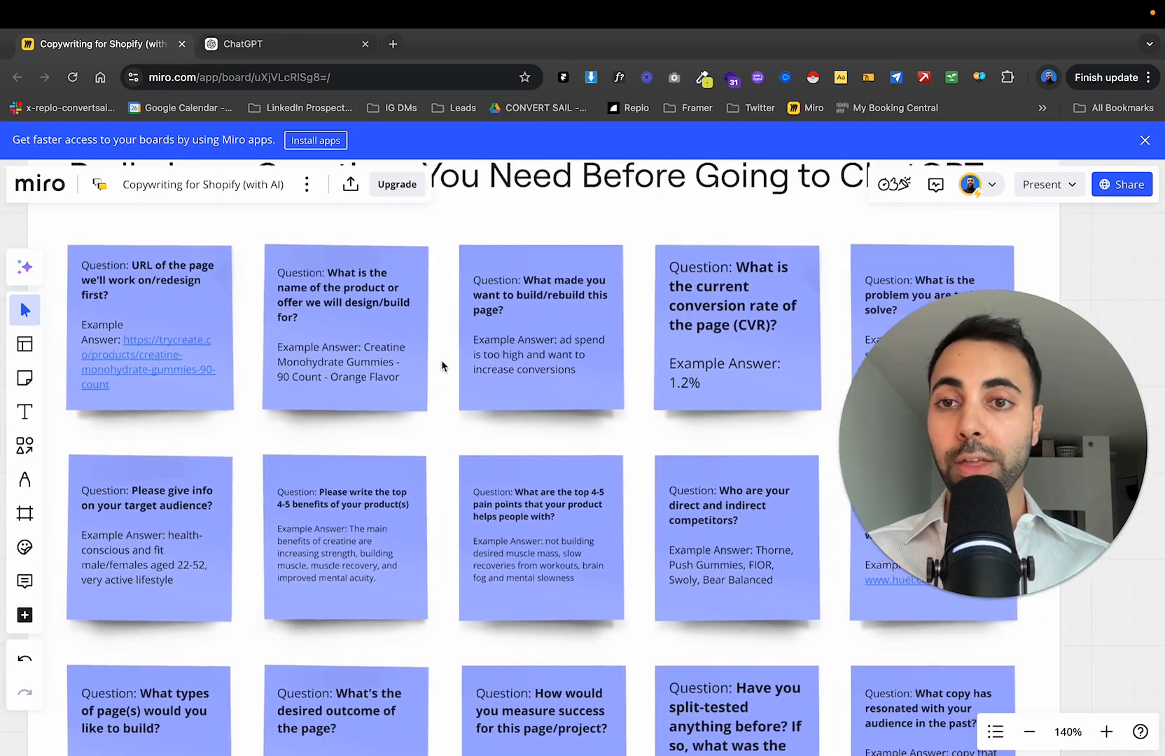
scroll(476, 350, right, 4)
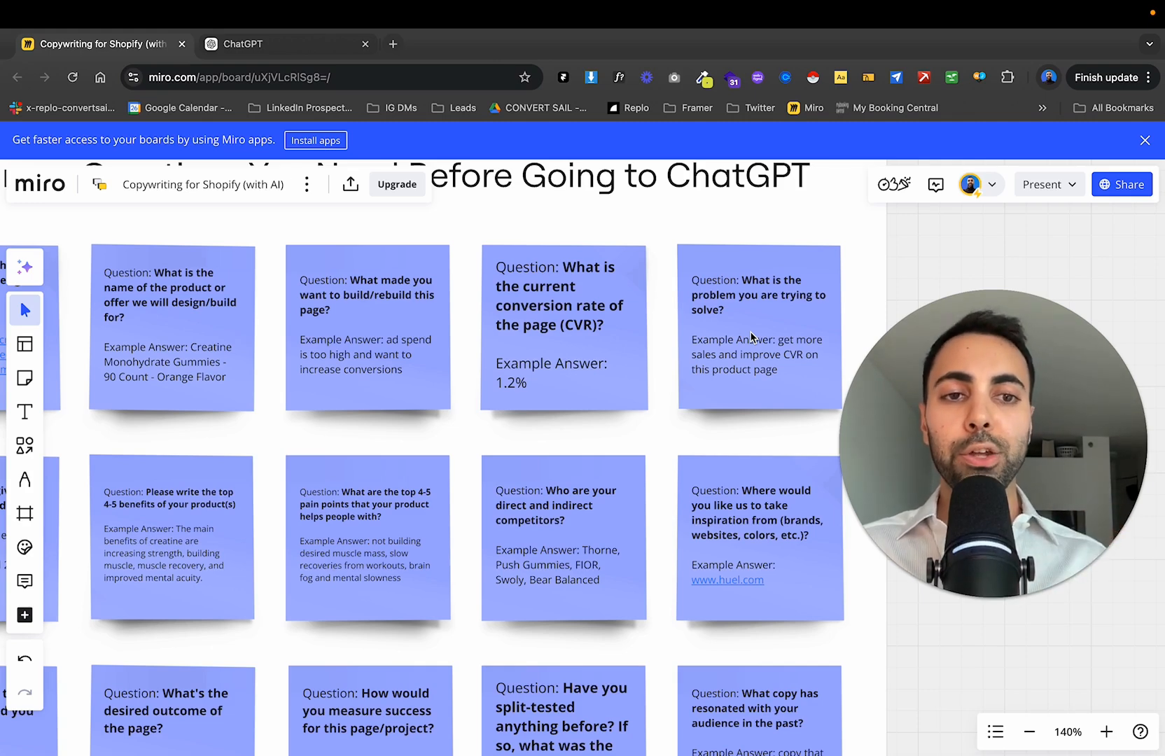
Read the second row of question notes covering target audience, benefits, pain points, competitors and design inspiration.
scroll(752, 337, left, 10)
scroll(753, 336, down, 3)
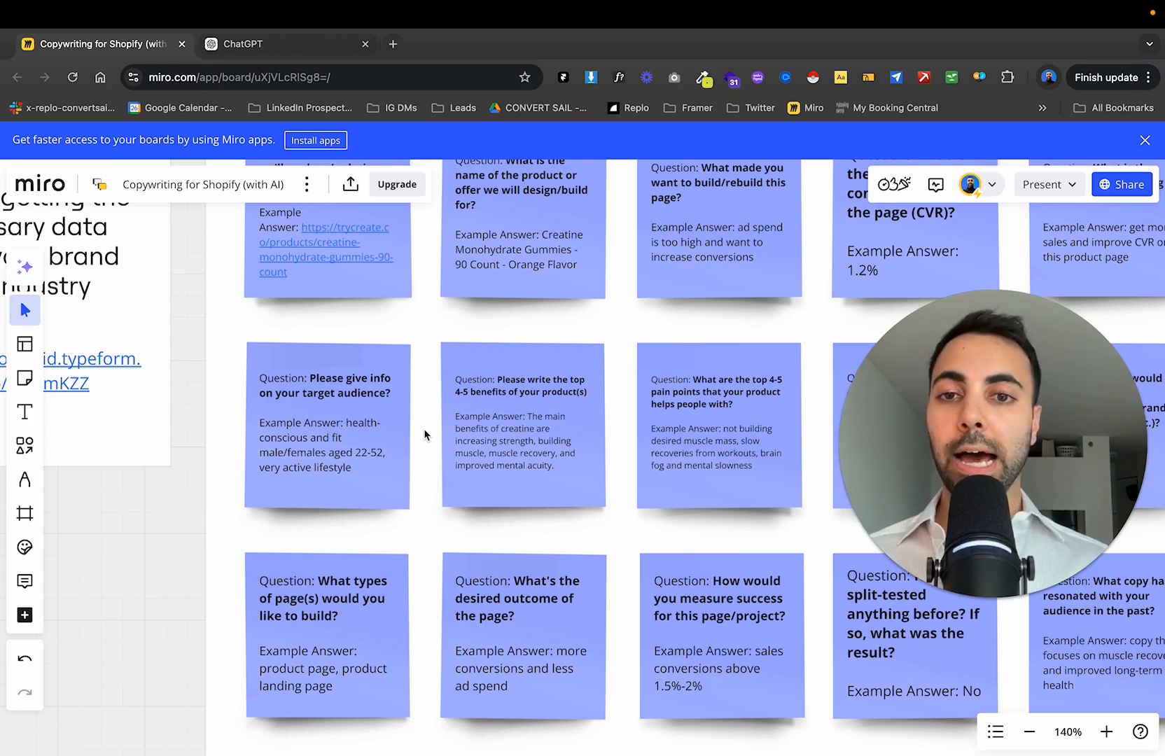
scroll(425, 434, right, 3)
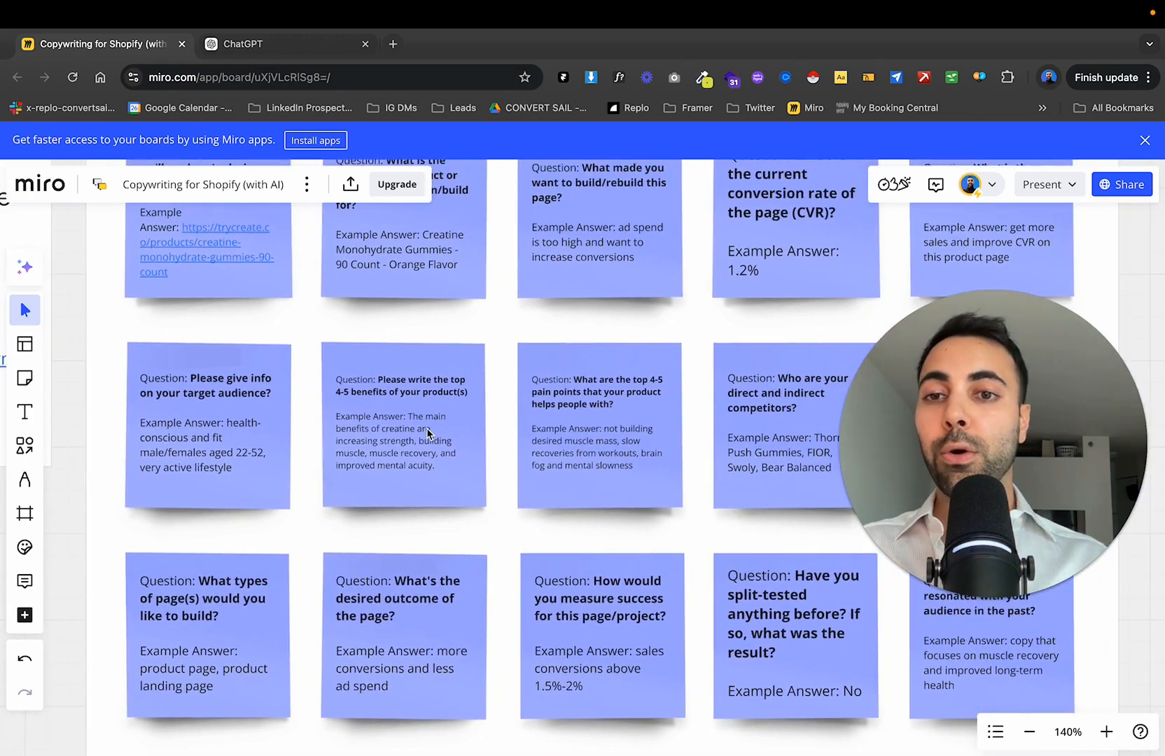
scroll(428, 433, right, 3)
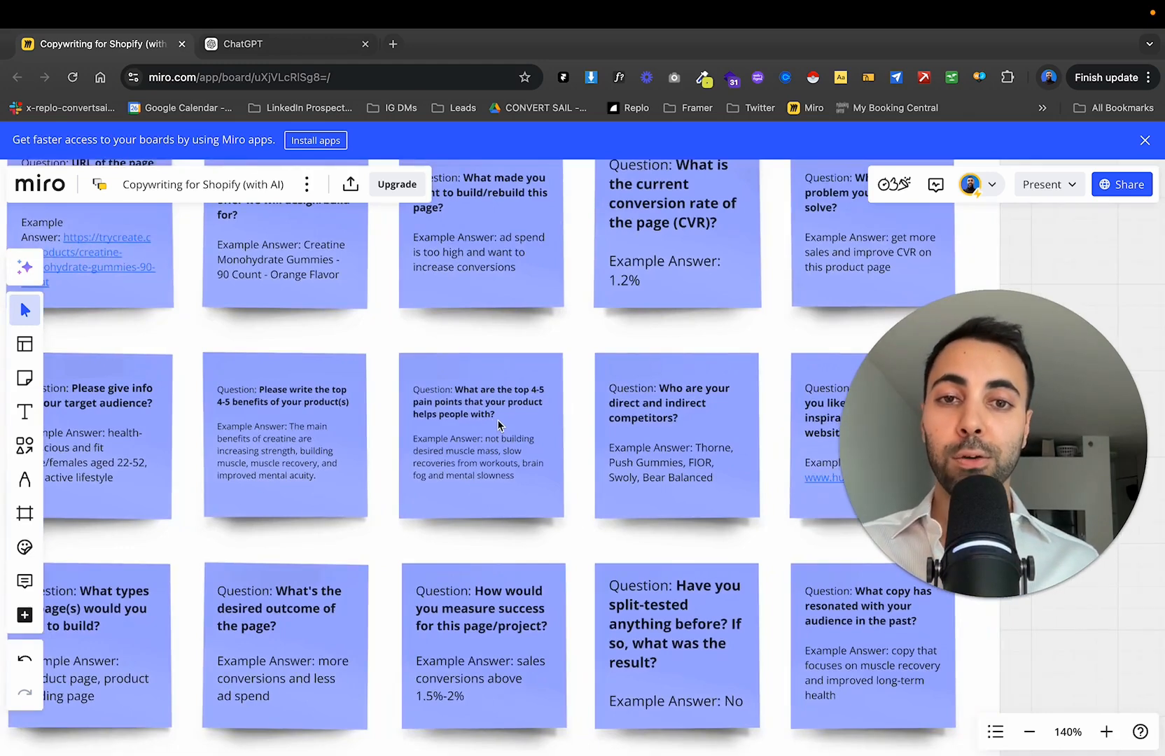
scroll(500, 425, right, 3)
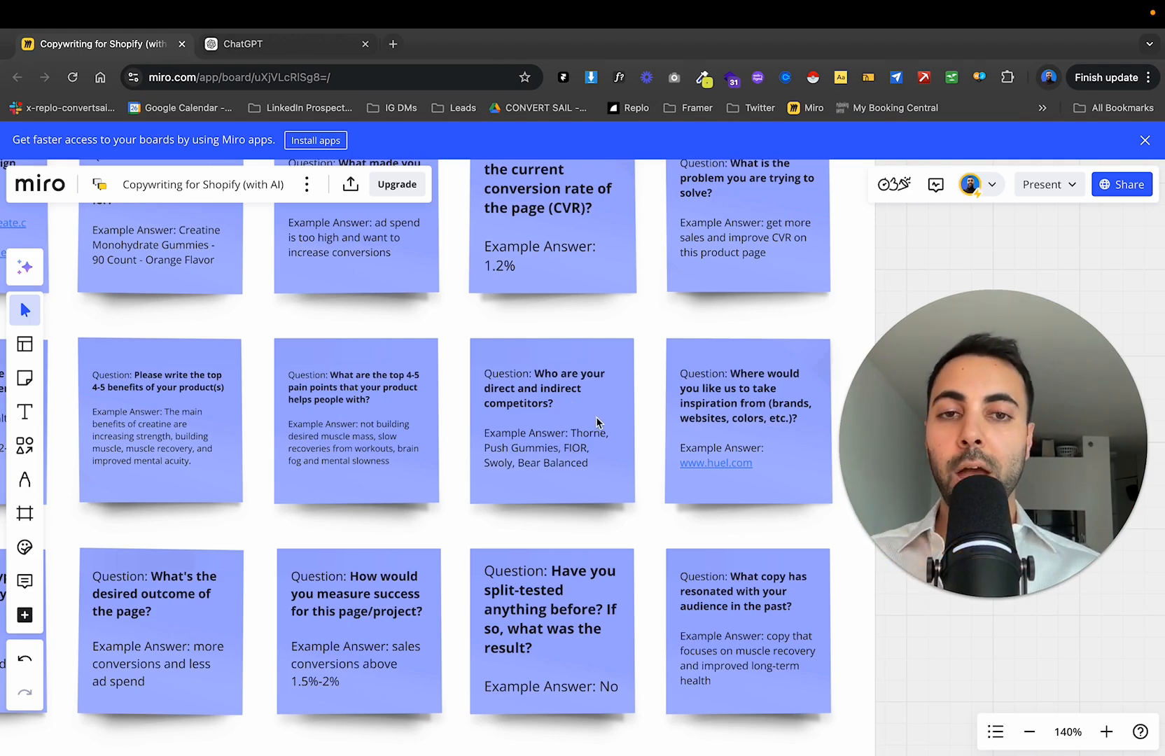
scroll(600, 419, right, 2)
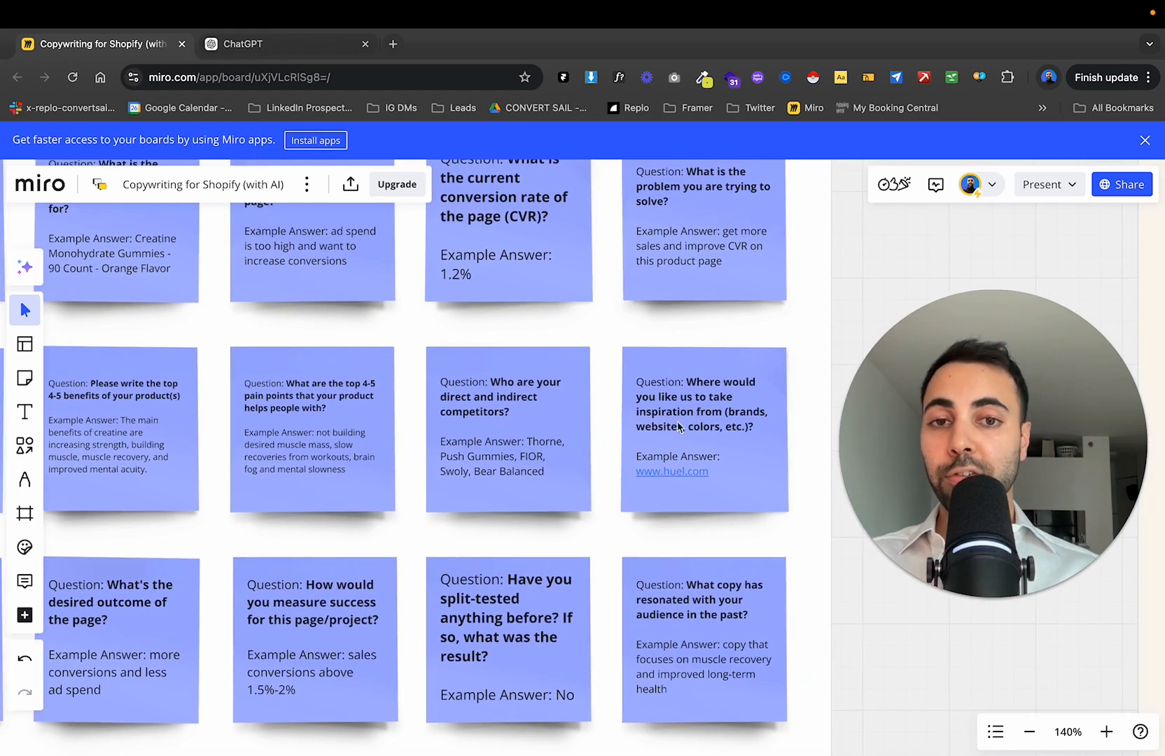
scroll(724, 439, down, 1)
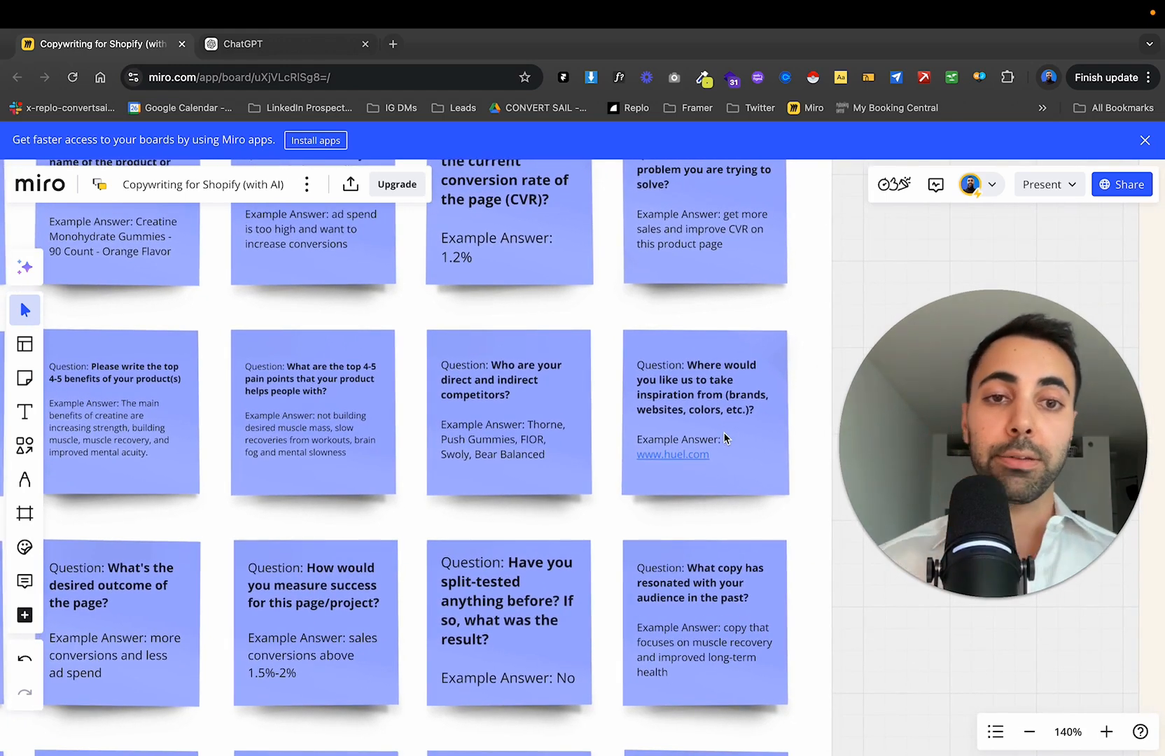
mouse_move(690, 468)
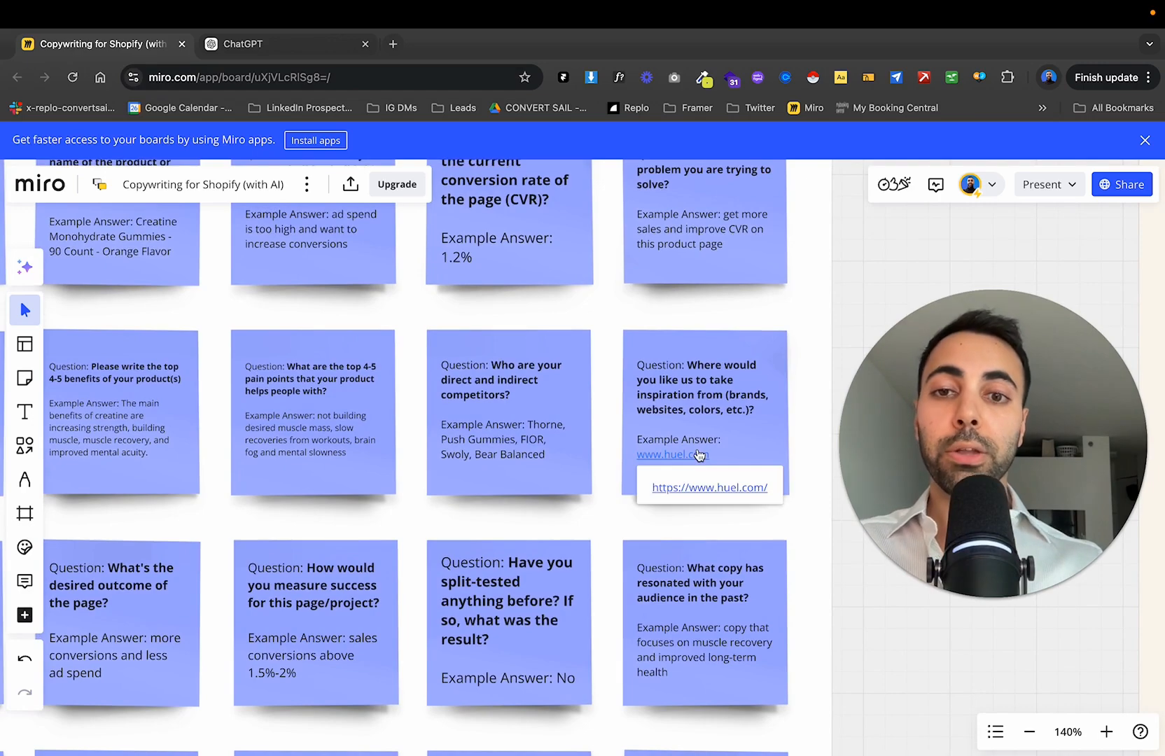
scroll(699, 456, left, 3)
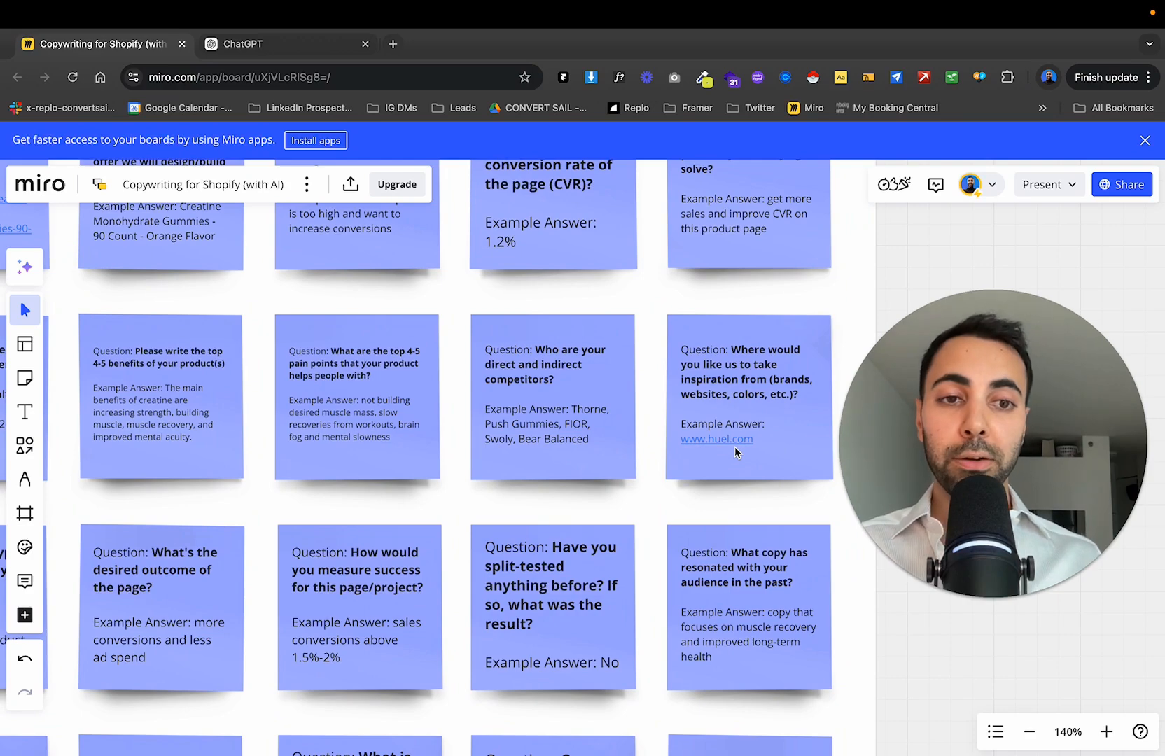
Examine the third row of question notes on page types, desired outcome, success measurement, split tests and past copy.
scroll(735, 447, left, 10)
scroll(699, 452, left, 3)
scroll(699, 451, down, 5)
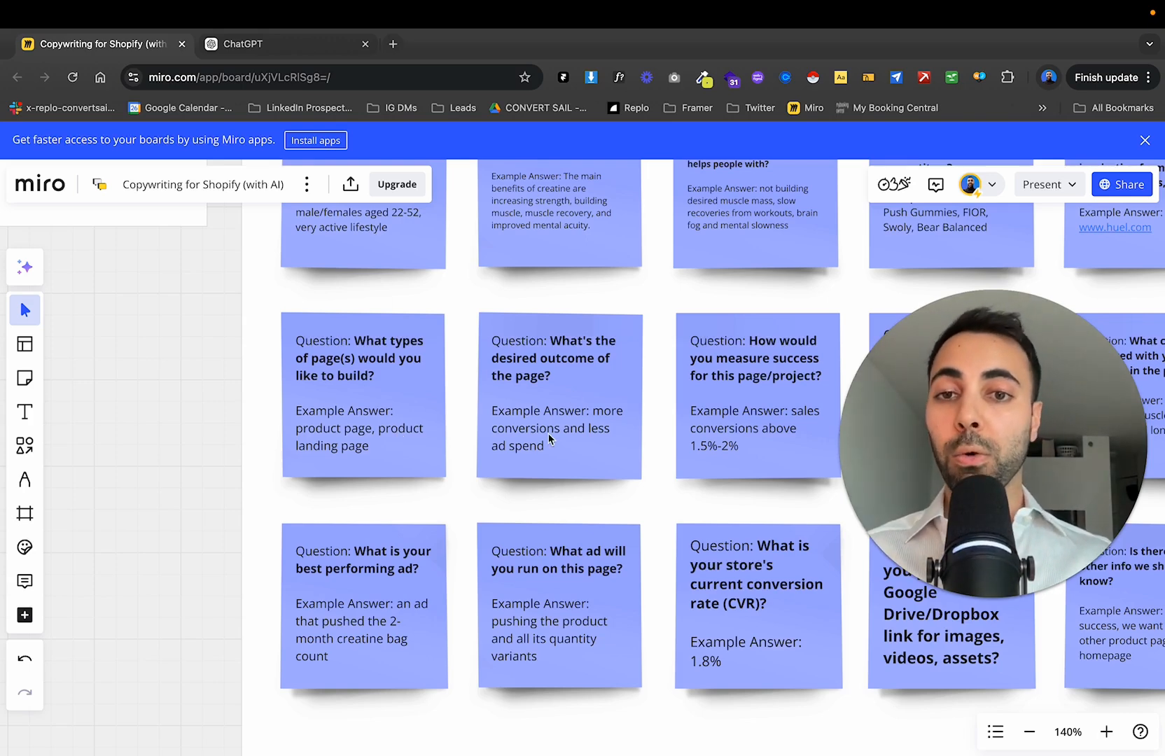
scroll(549, 433, left, 3)
scroll(548, 434, up, 2)
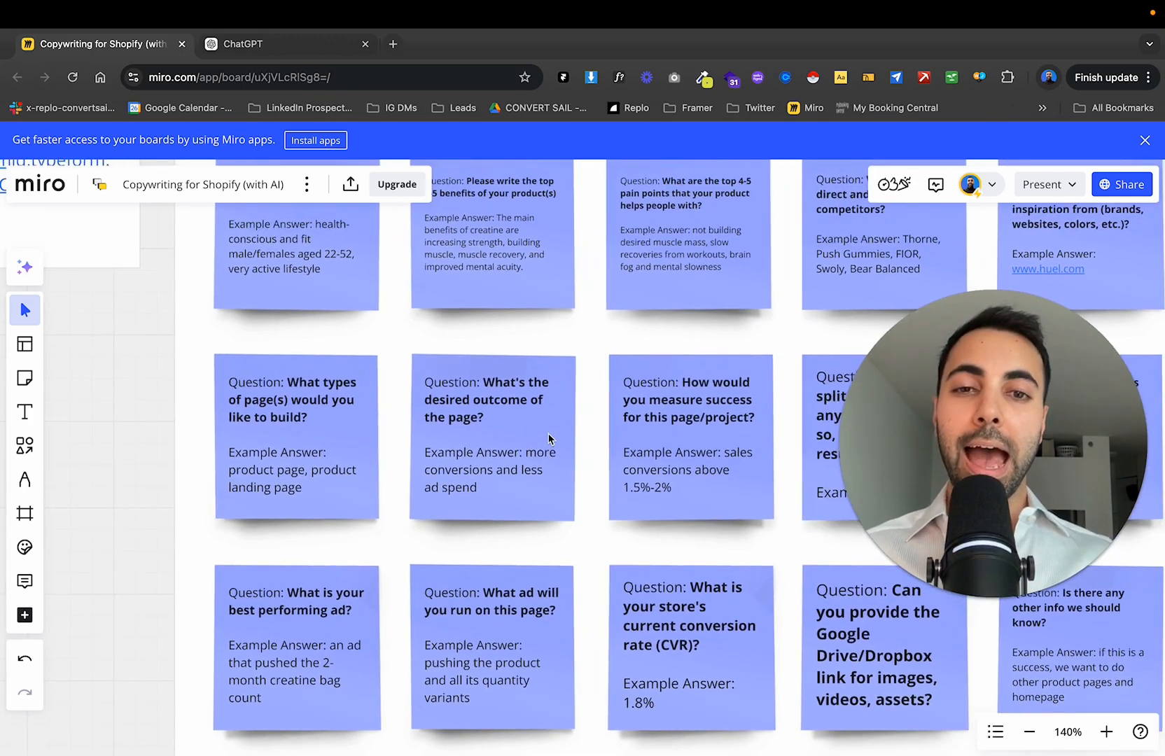
scroll(549, 433, right, 3)
scroll(556, 437, right, 3)
scroll(555, 438, down, 2)
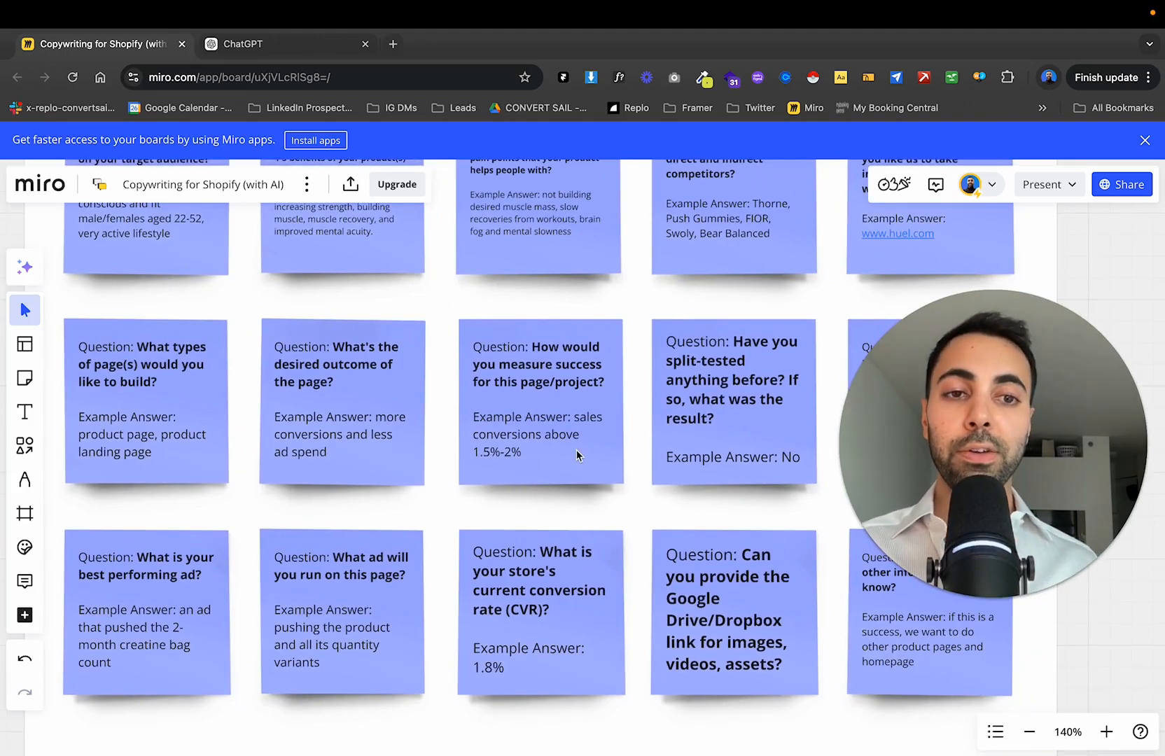
scroll(577, 455, right, 1)
scroll(577, 455, up, 1)
scroll(577, 454, right, 4)
scroll(577, 454, up, 2)
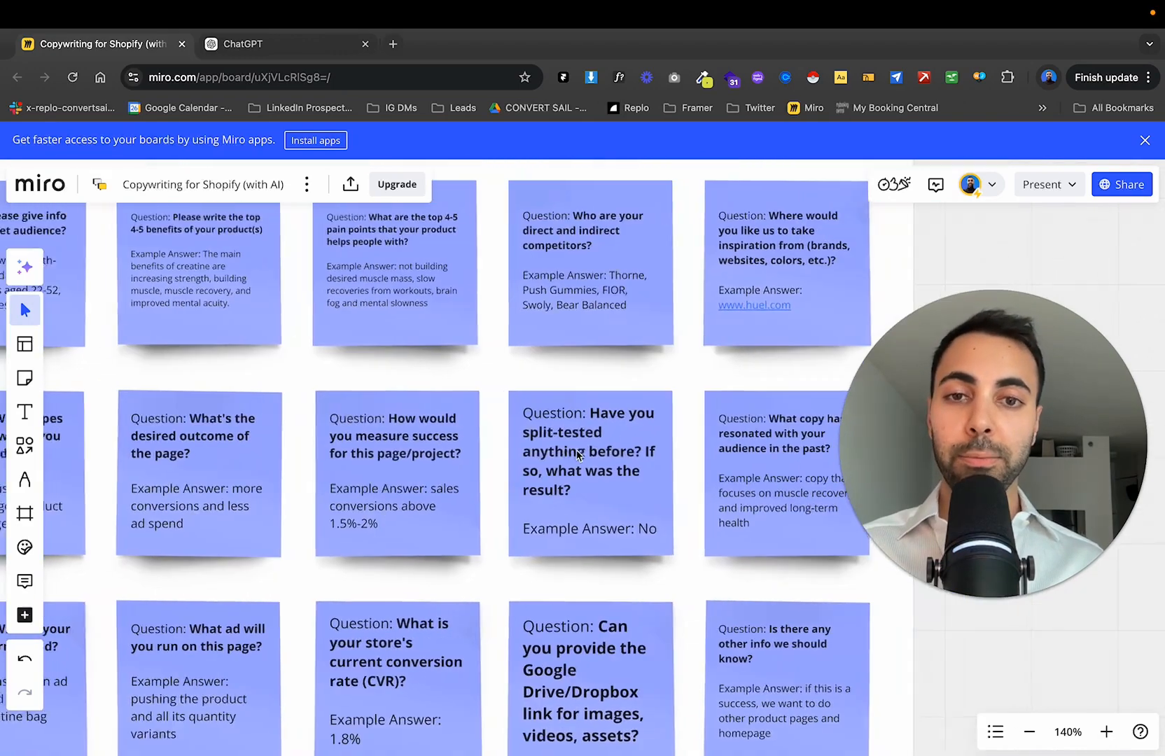
scroll(577, 454, right, 1)
scroll(577, 454, right, 6)
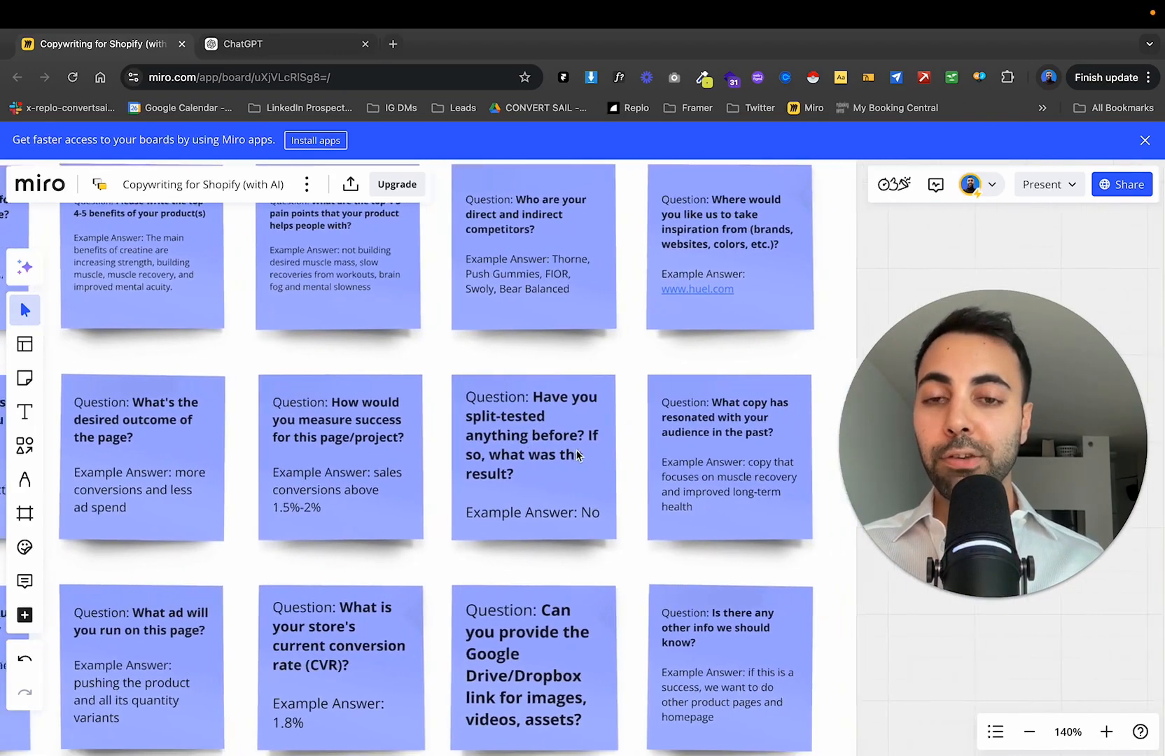
scroll(712, 467, down, 2)
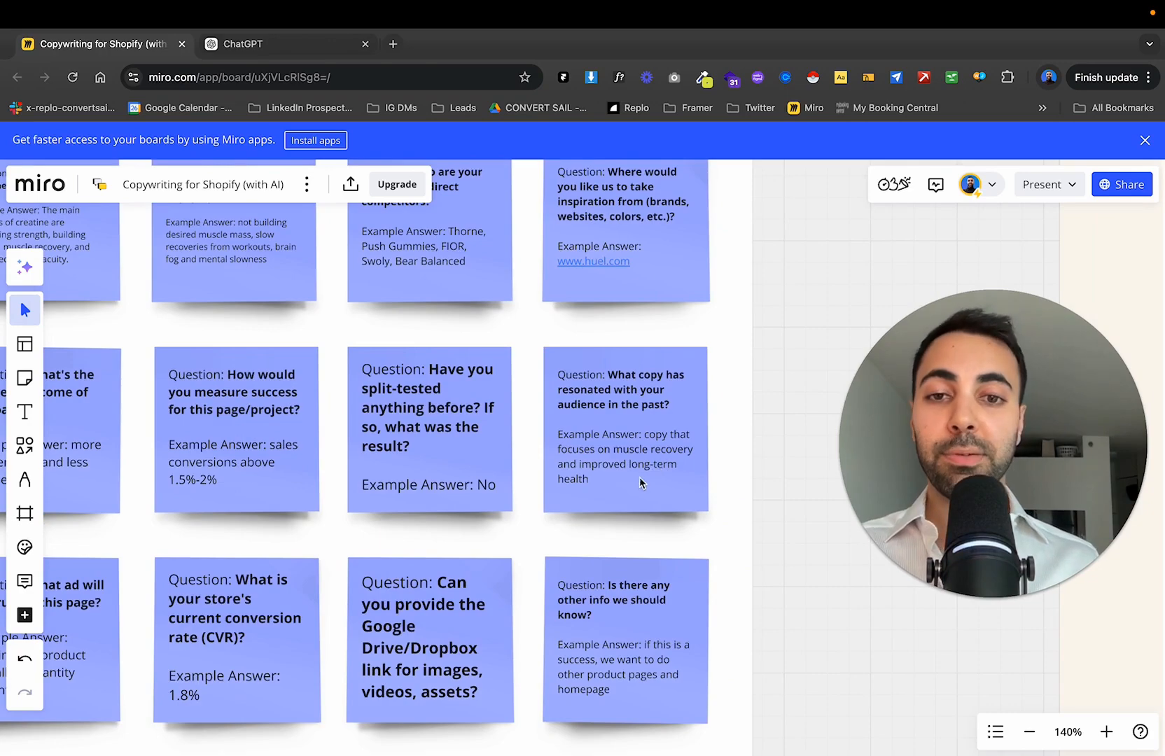
Go through the last row of question notes on ads, store conversion rate, asset links and other information.
scroll(651, 459, left, 15)
scroll(651, 458, down, 6)
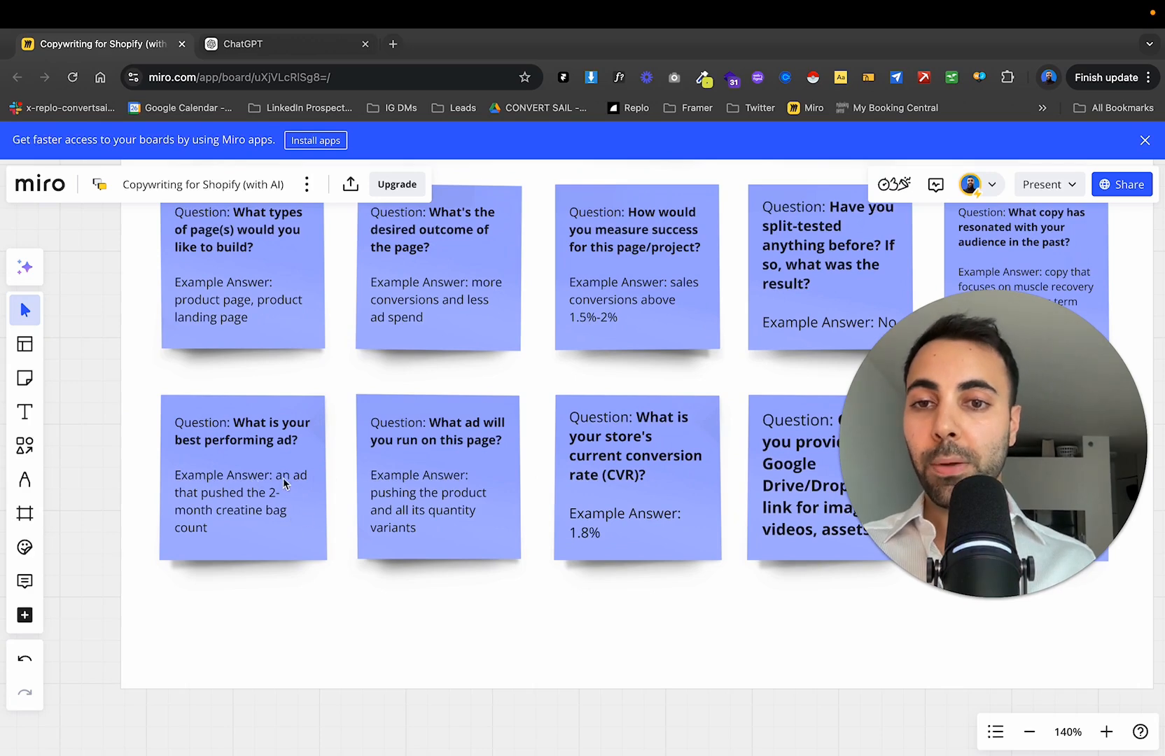
scroll(437, 490, right, 1)
scroll(442, 489, right, 2)
scroll(442, 489, up, 1)
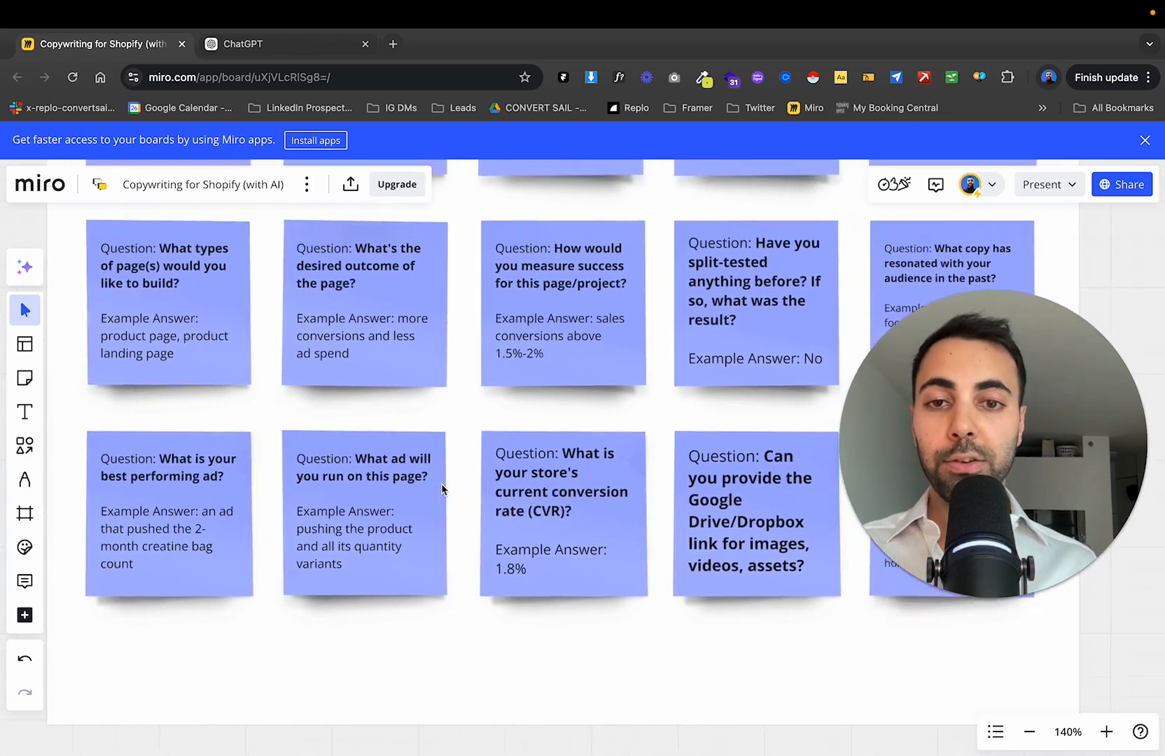
scroll(443, 489, right, 3)
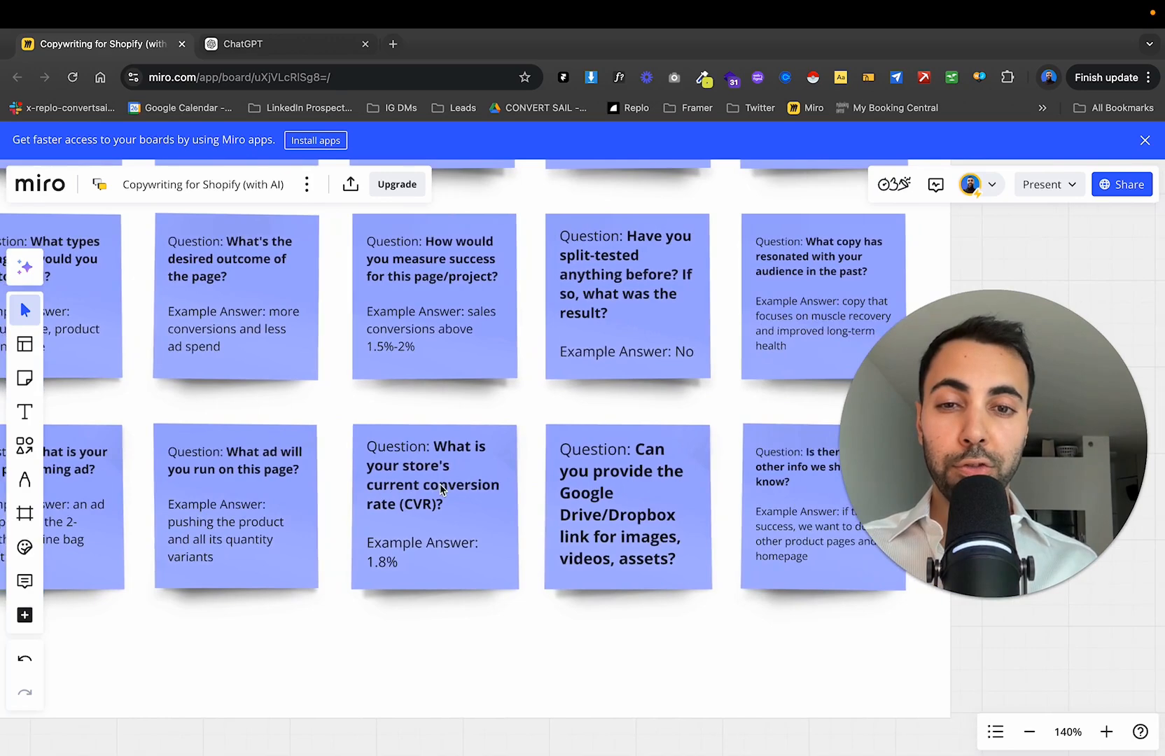
scroll(448, 494, right, 2)
scroll(448, 494, up, 1)
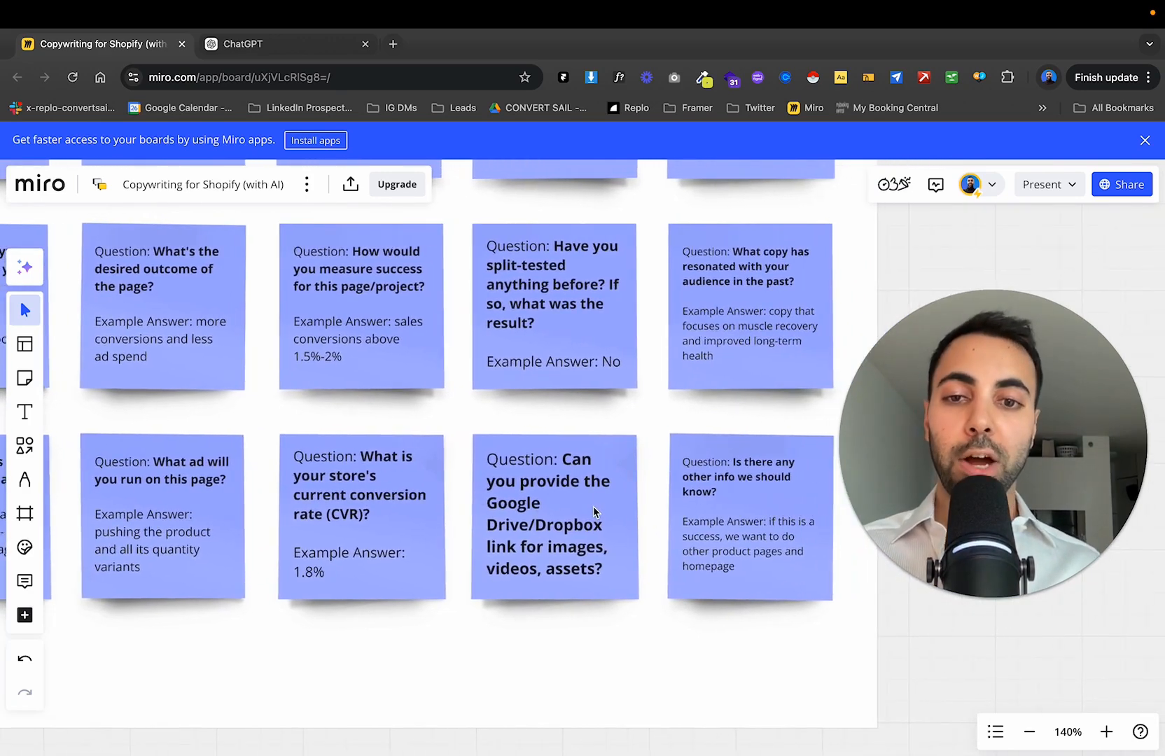
scroll(594, 507, right, 5)
scroll(594, 506, down, 1)
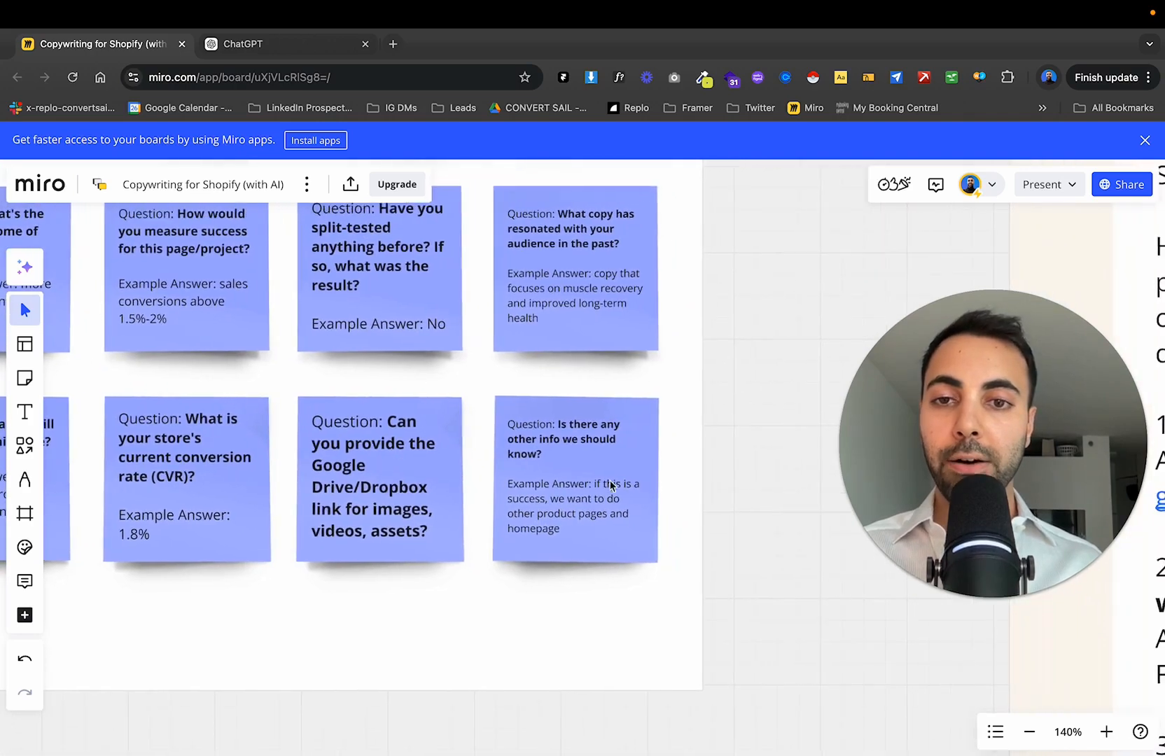
View the creatine gummies product page image below the questions, along with the overall board layout.
scroll(706, 448, down, 5)
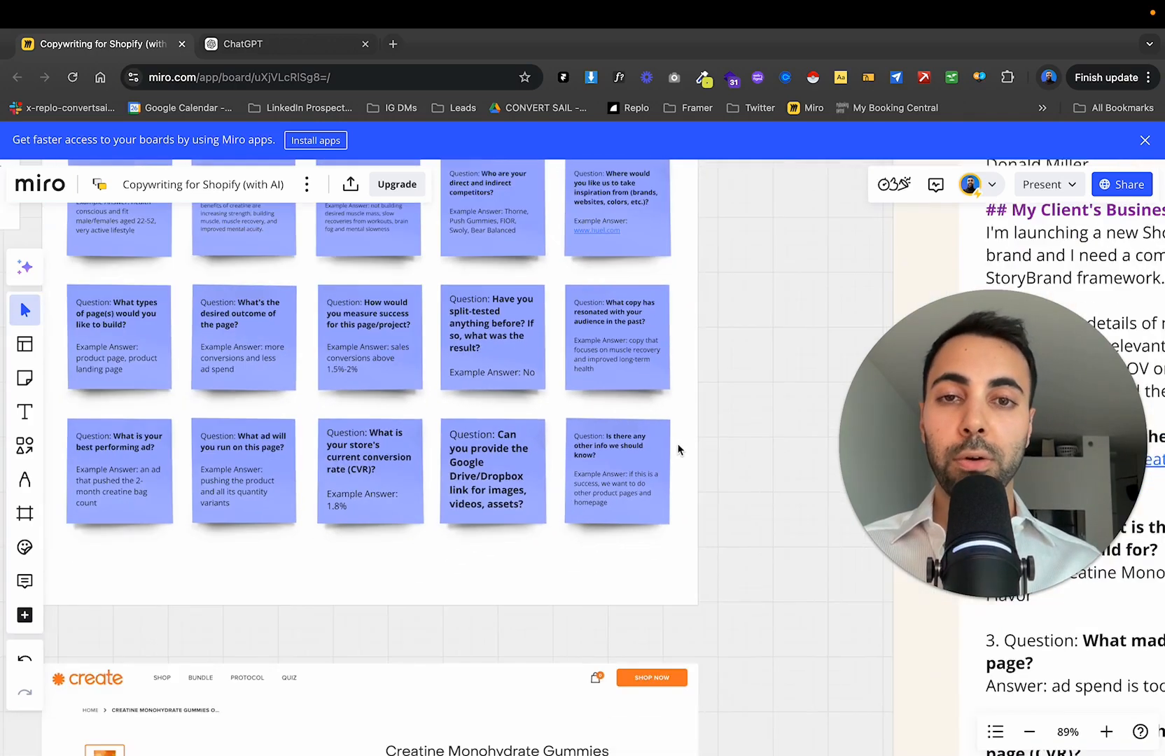
scroll(678, 449, down, 4)
scroll(651, 438, up, 2)
scroll(621, 442, down, 4)
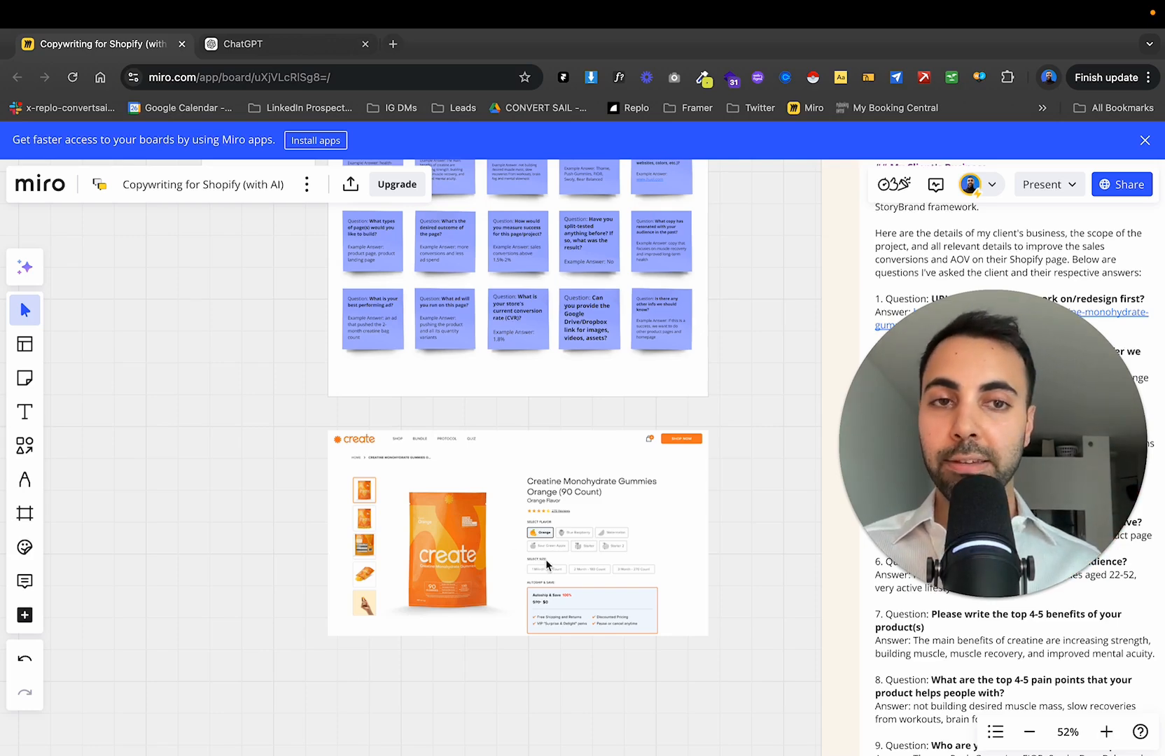
scroll(546, 559, up, 3)
scroll(546, 559, right, 3)
scroll(552, 483, down, 2)
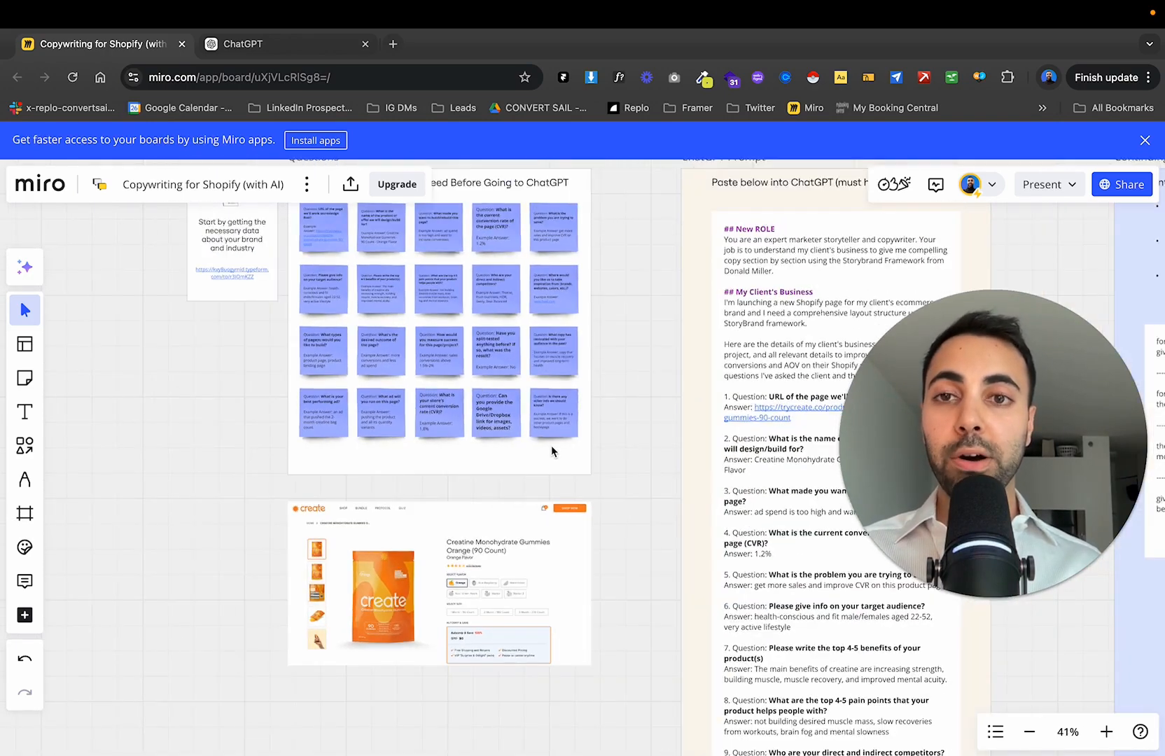
scroll(551, 445, up, 5)
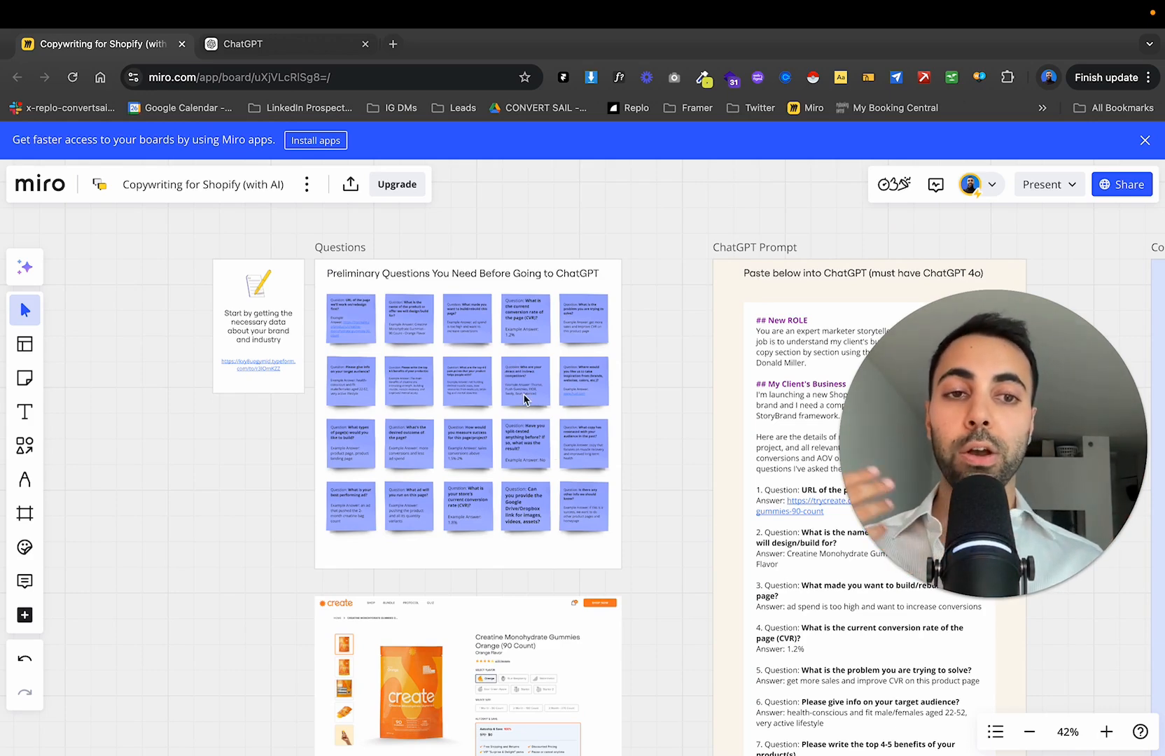
Inspect the opening of the ChatGPT Prompt frame, including its role and client business sections.
scroll(524, 394, right, 3)
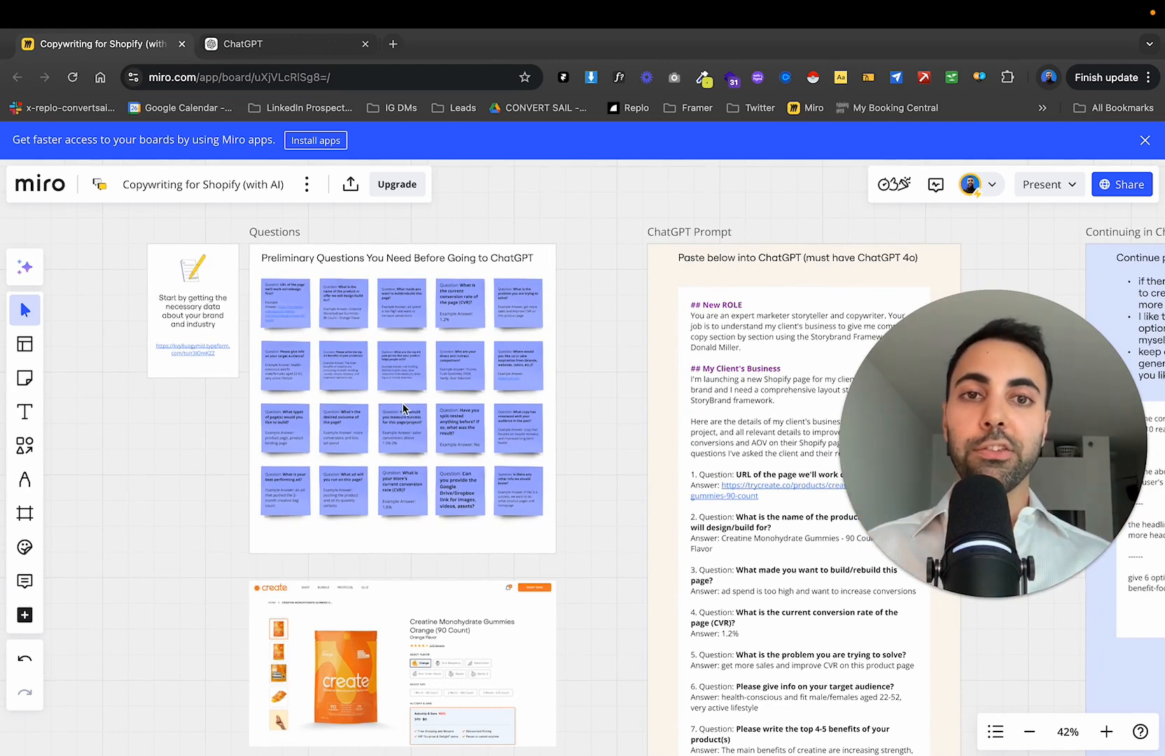
scroll(403, 408, right, 6)
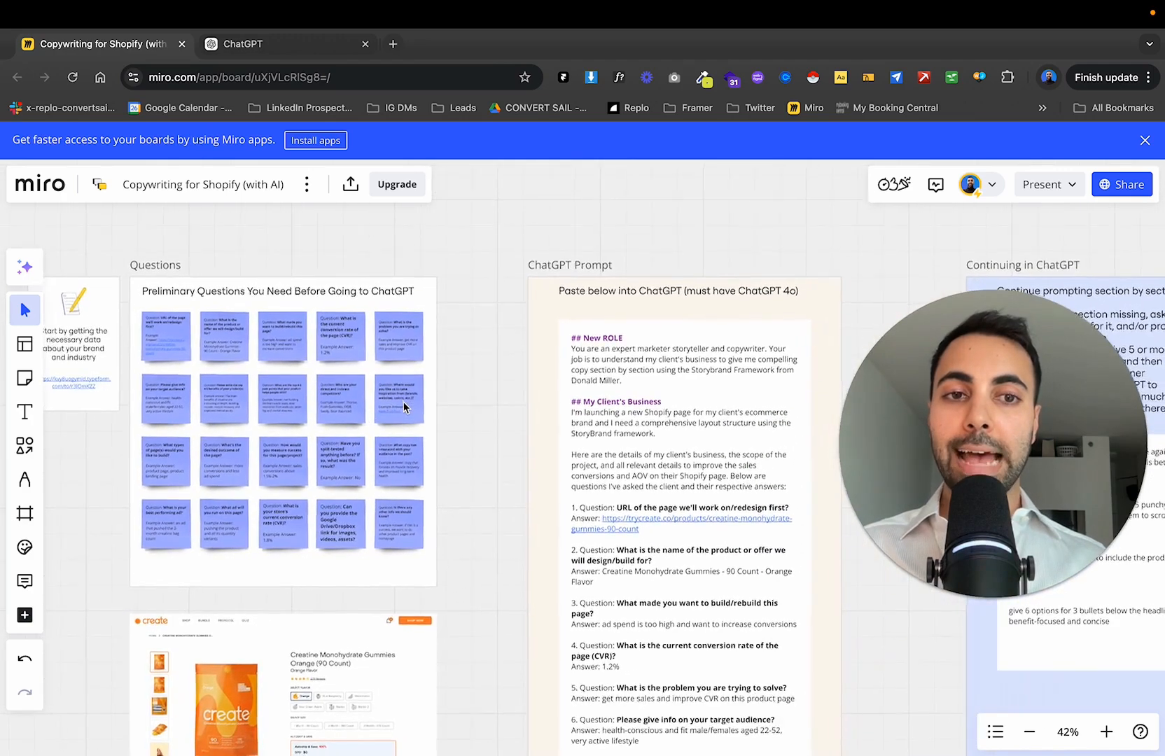
scroll(403, 408, right, 3)
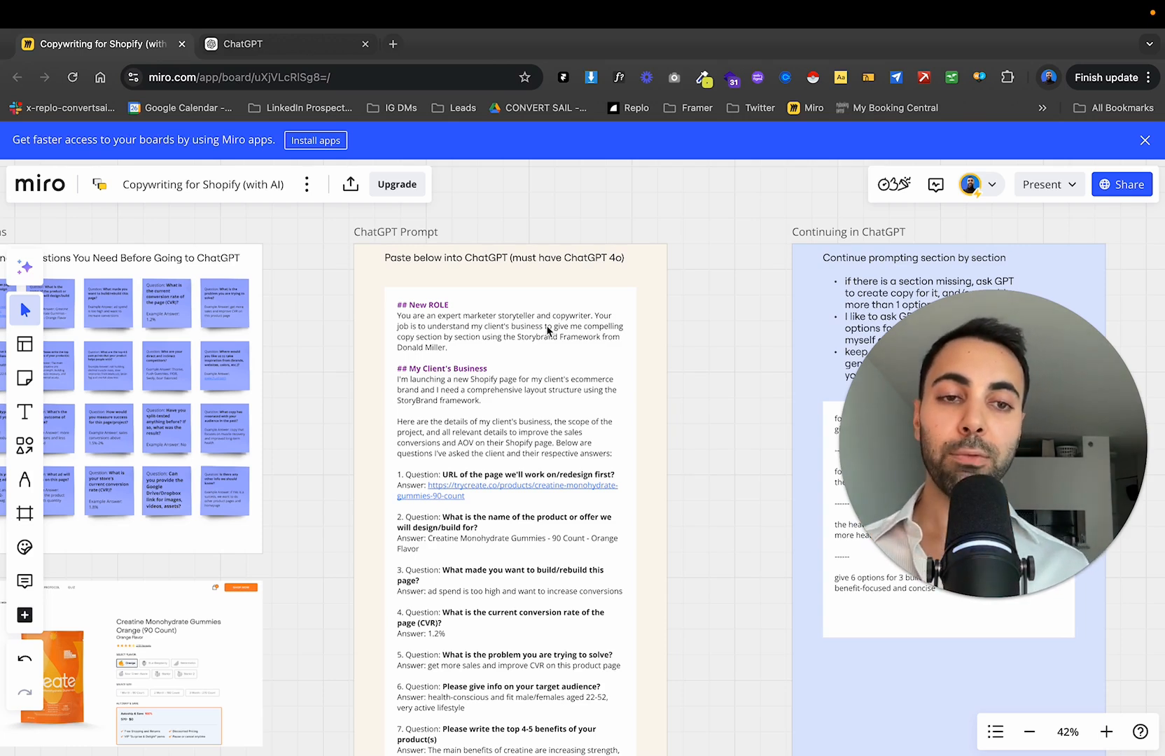
scroll(549, 331, up, 3)
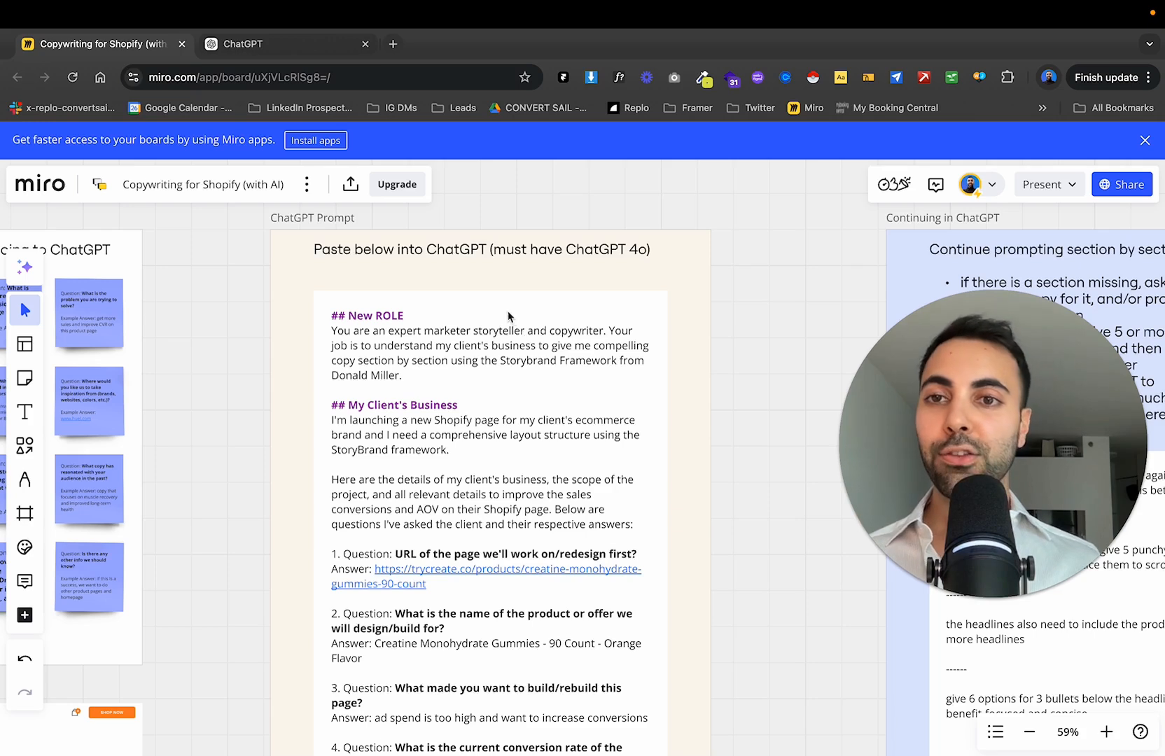
click(445, 329)
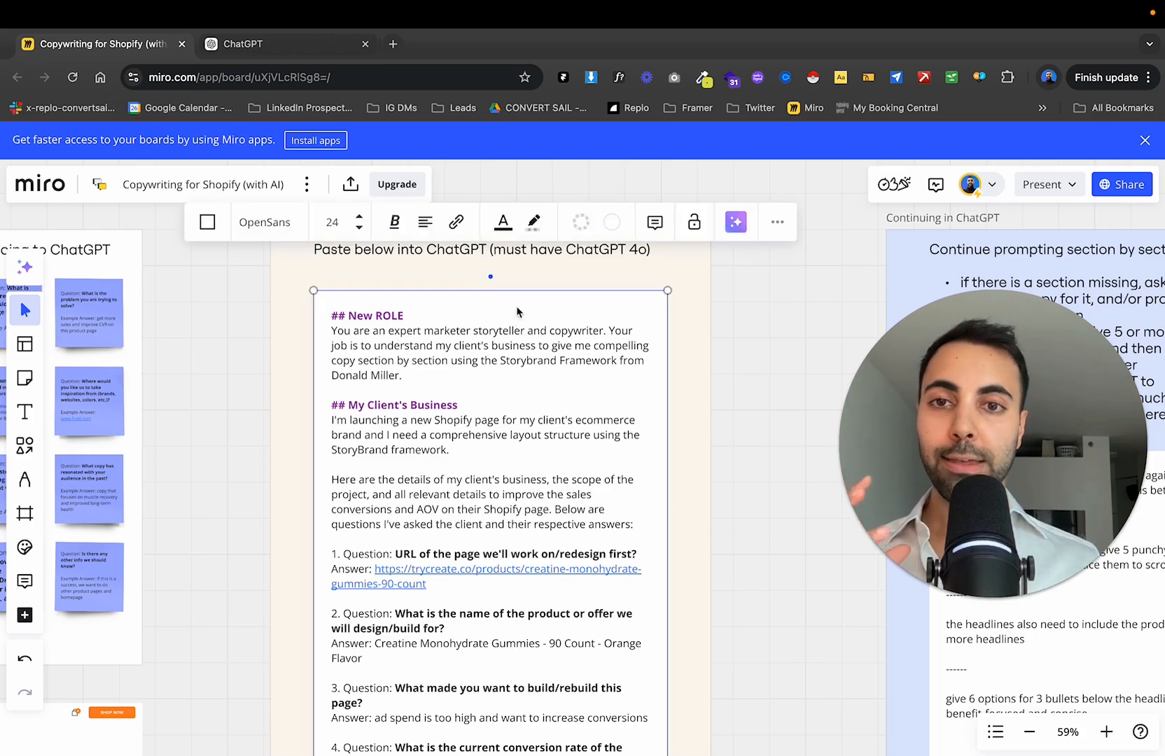
click(770, 396)
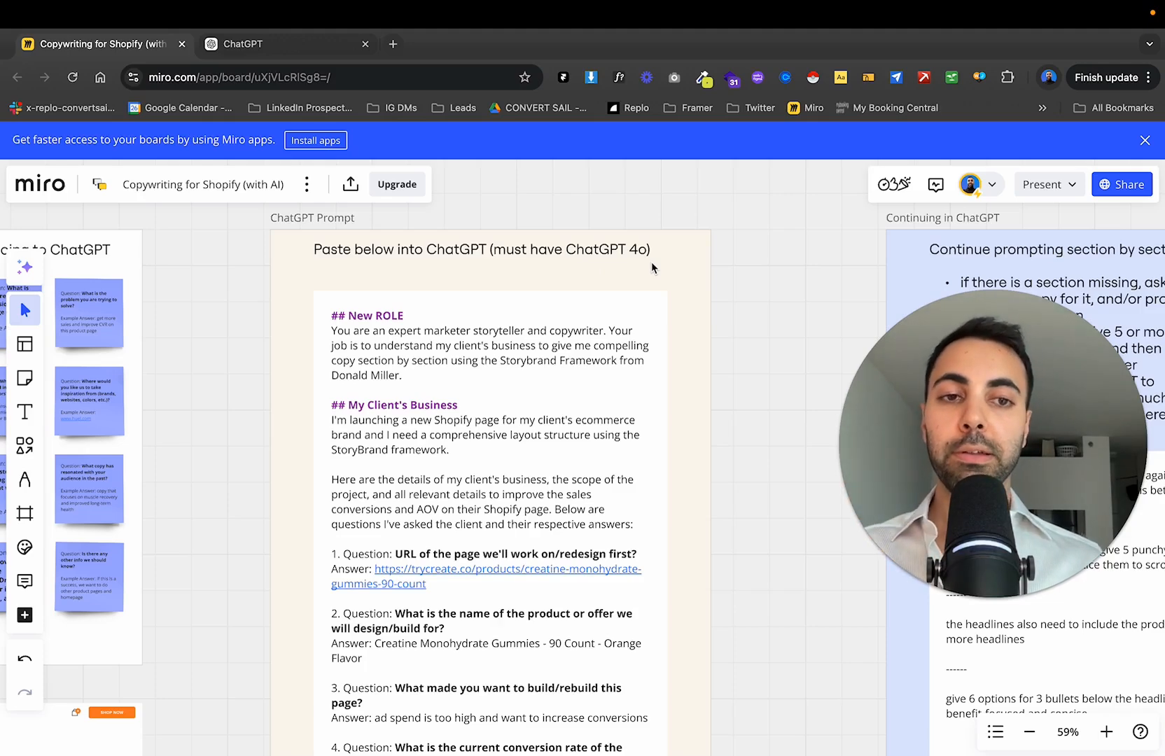
Read the ChatGPT prompt's copywriter role, StoryBrand layout request and client business description down to the first client questions.
scroll(650, 262, left, 3)
scroll(649, 262, down, 2)
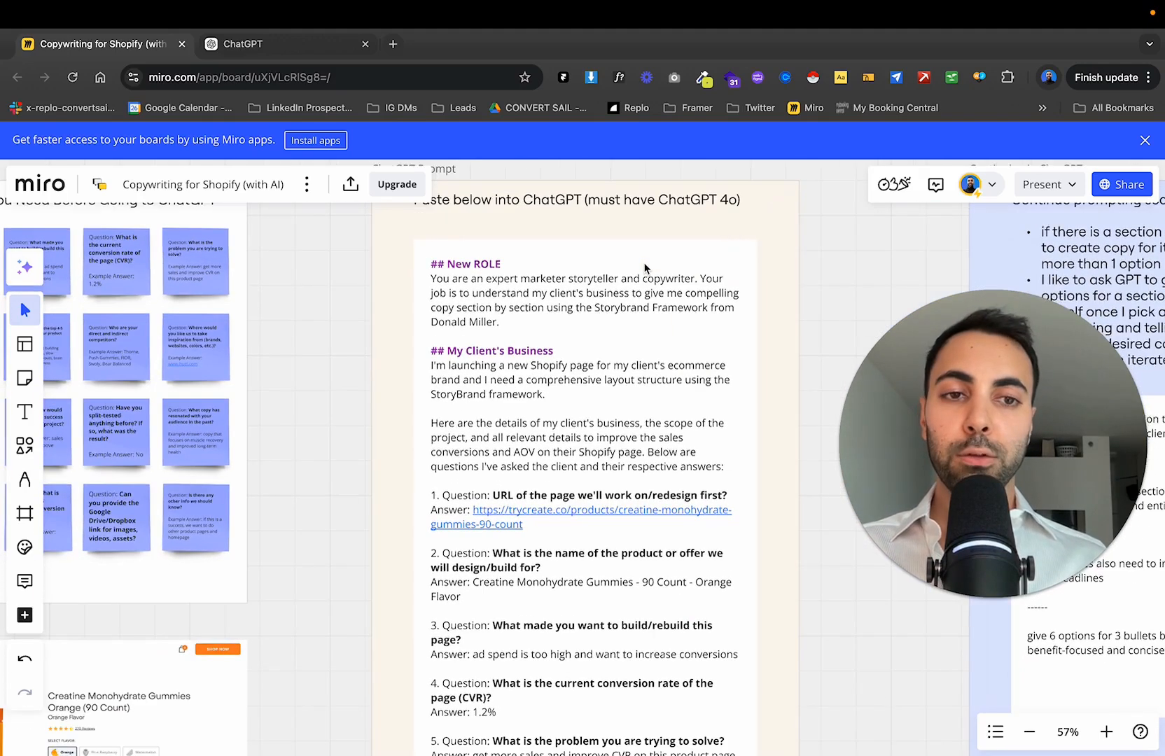
scroll(646, 268, down, 1)
scroll(650, 287, right, 3)
scroll(701, 315, up, 1)
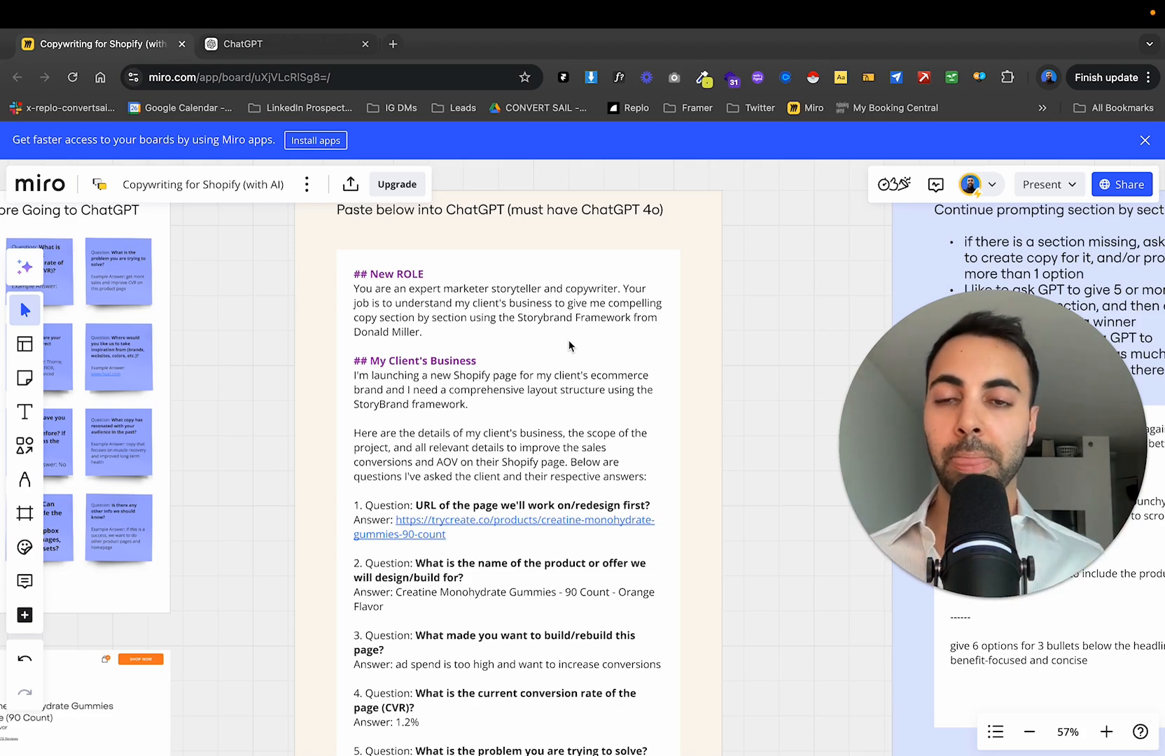
scroll(550, 374, down, 1)
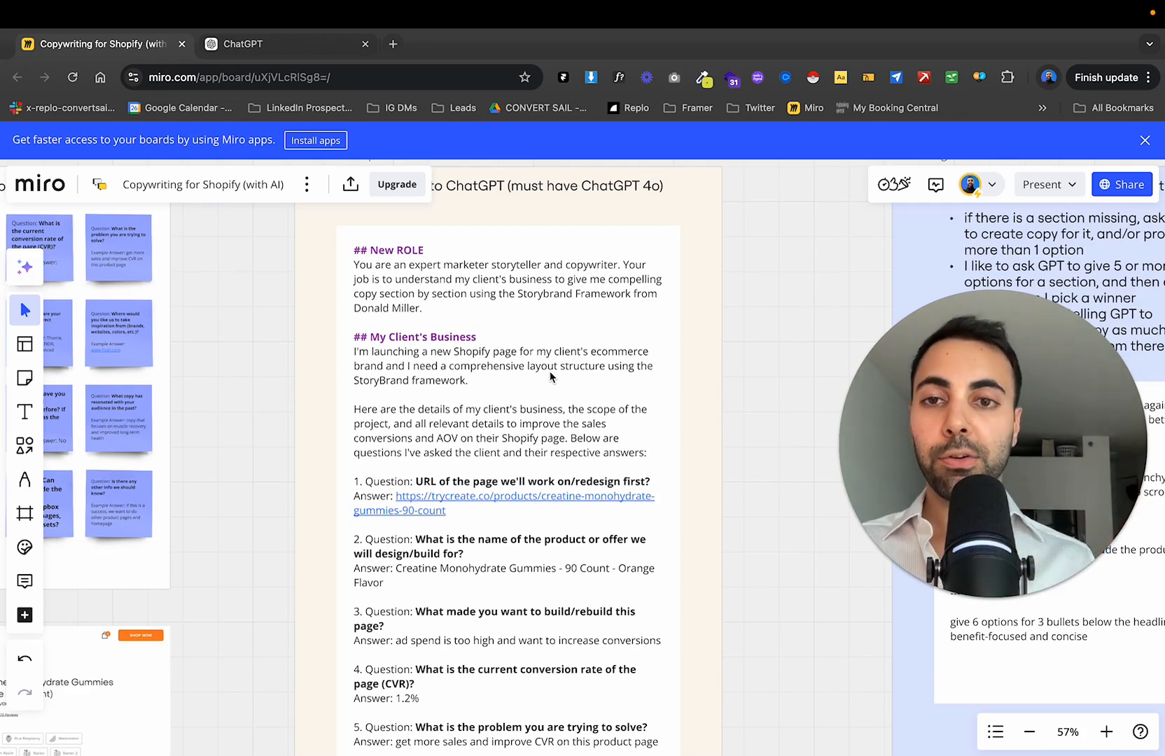
scroll(550, 373, down, 2)
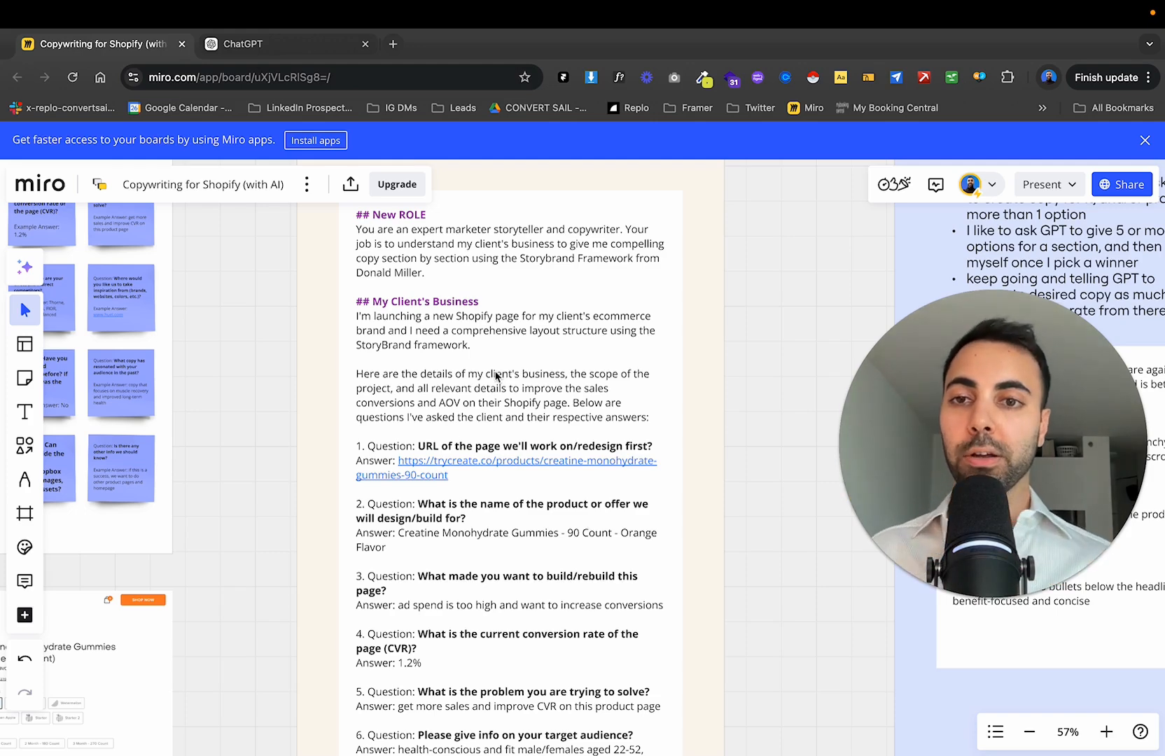
Go through the prompt's client questions and answers on page URL, product, conversion rate, audience, benefits, pain points and competitors.
scroll(520, 401, down, 3)
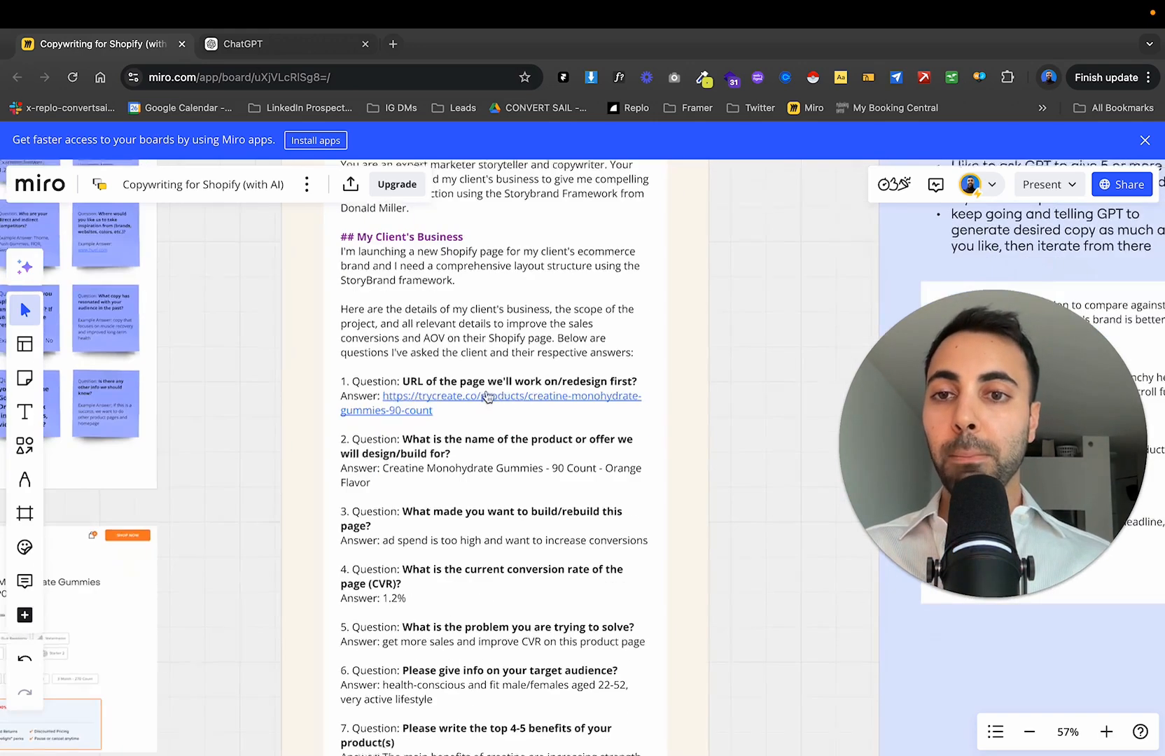
scroll(546, 379, down, 1)
scroll(545, 379, down, 1)
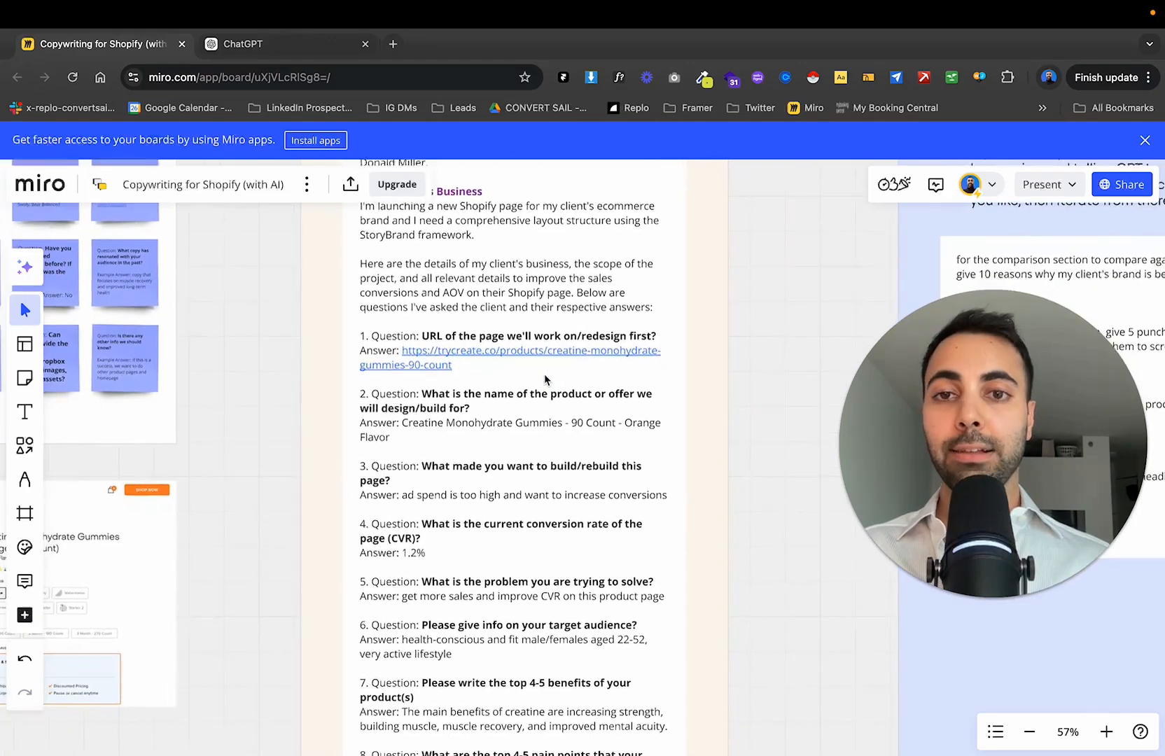
scroll(545, 378, down, 3)
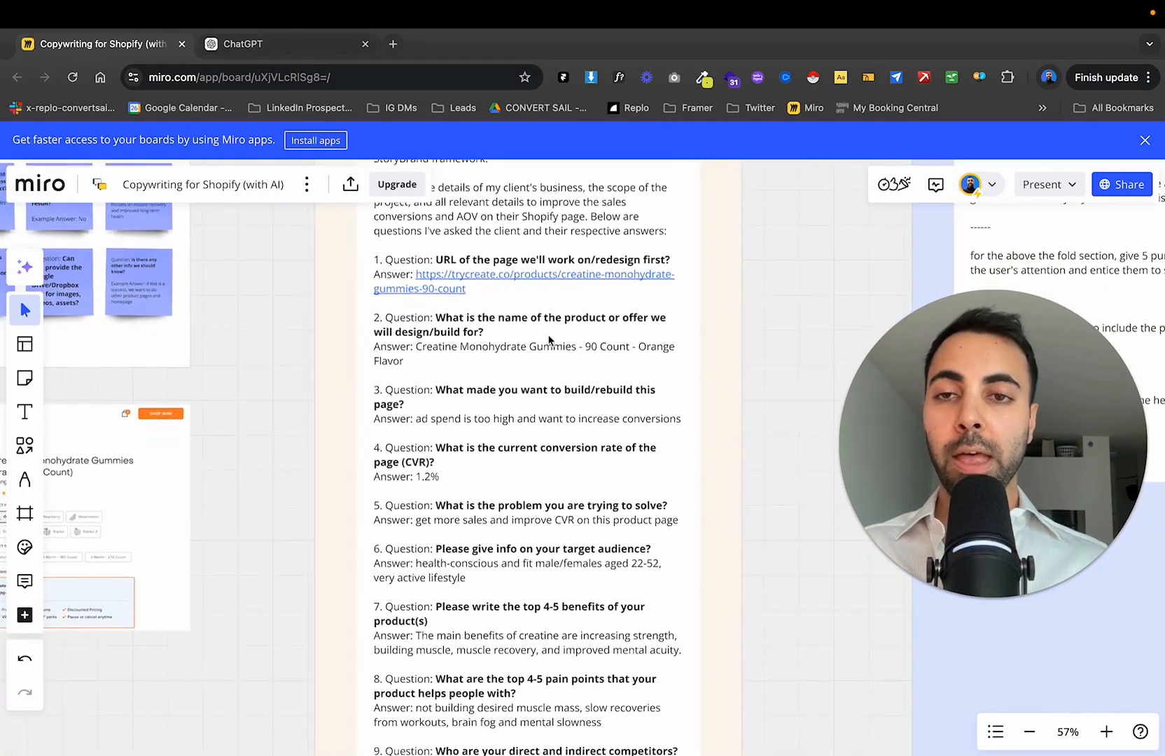
scroll(532, 362, down, 4)
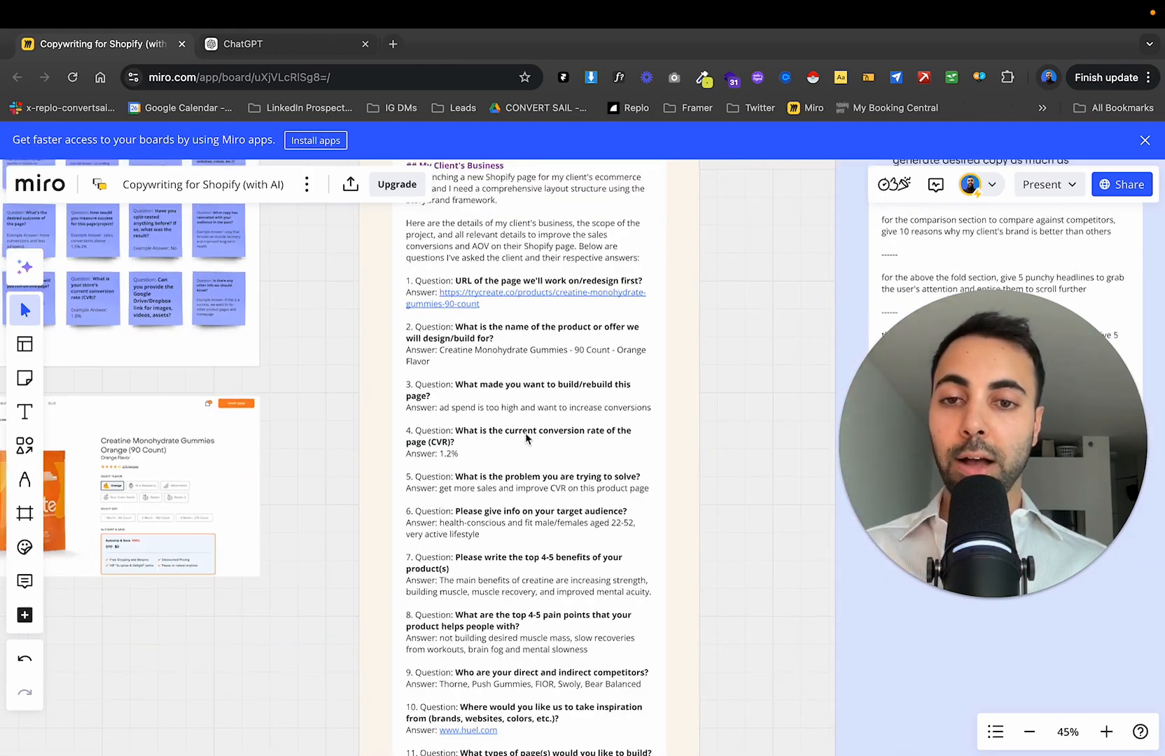
scroll(525, 438, down, 4)
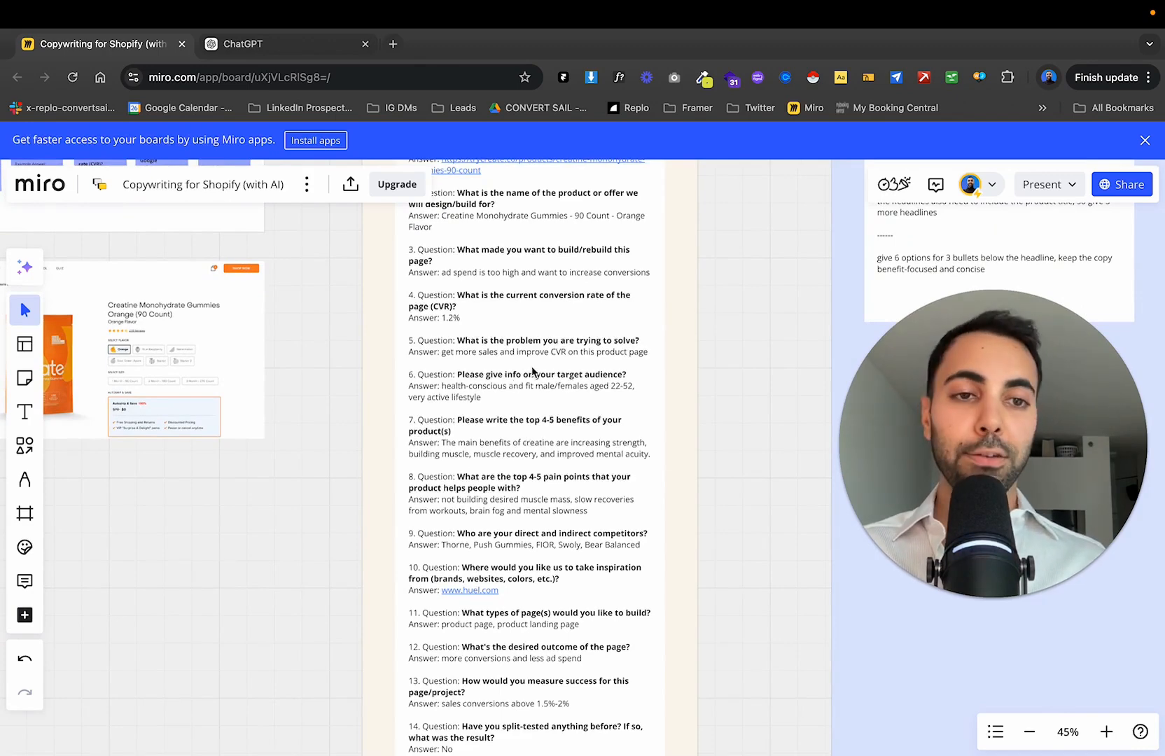
Examine the prompt's remaining client answers on page goals, past copy and ads, plus the closing Your Task section.
scroll(522, 386, down, 6)
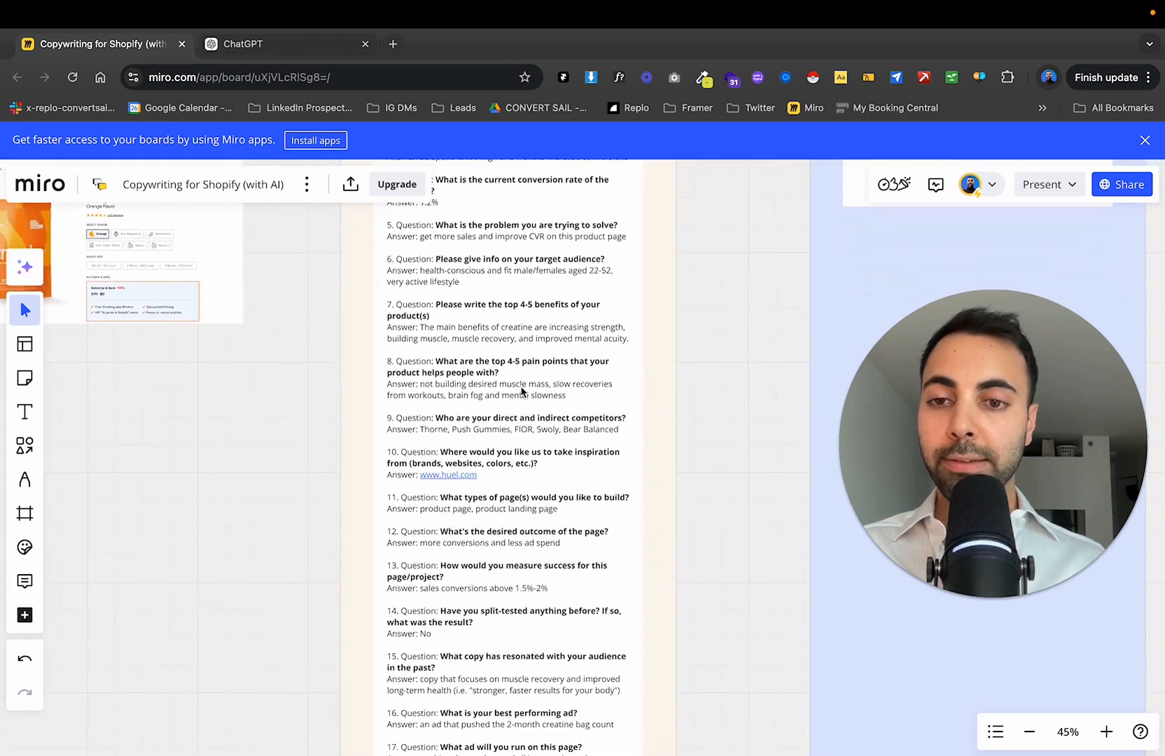
scroll(522, 392, down, 1)
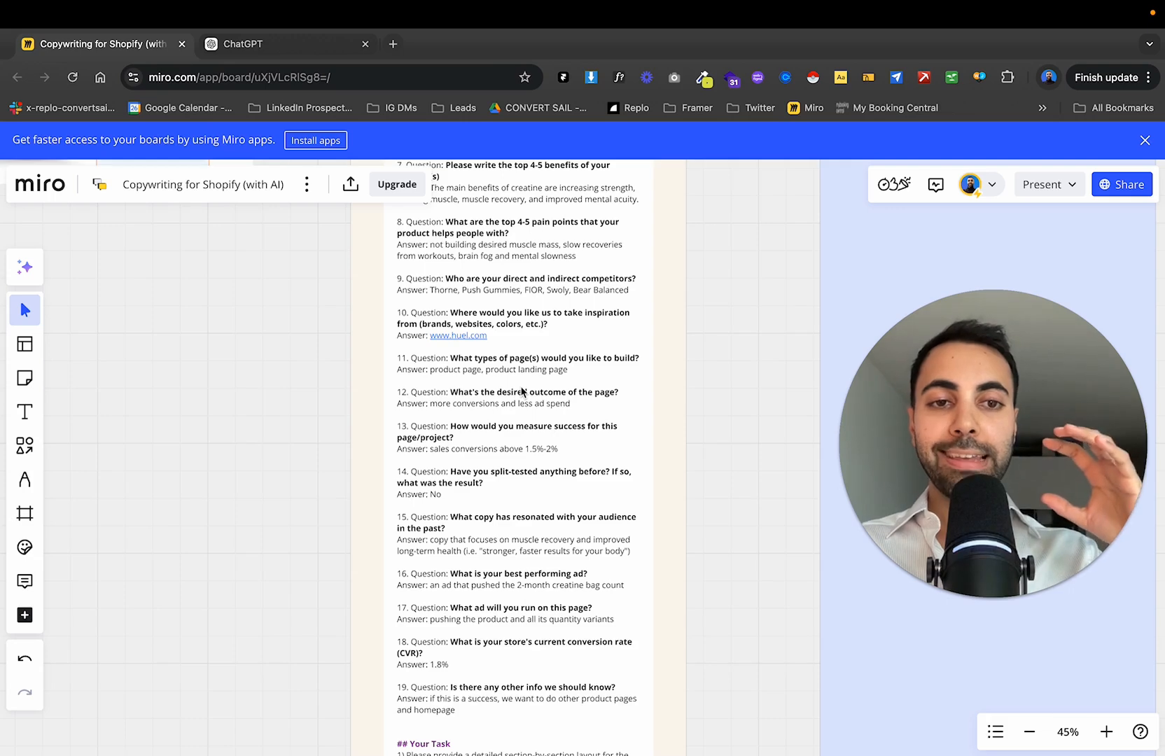
scroll(521, 389, down, 2)
scroll(521, 387, down, 2)
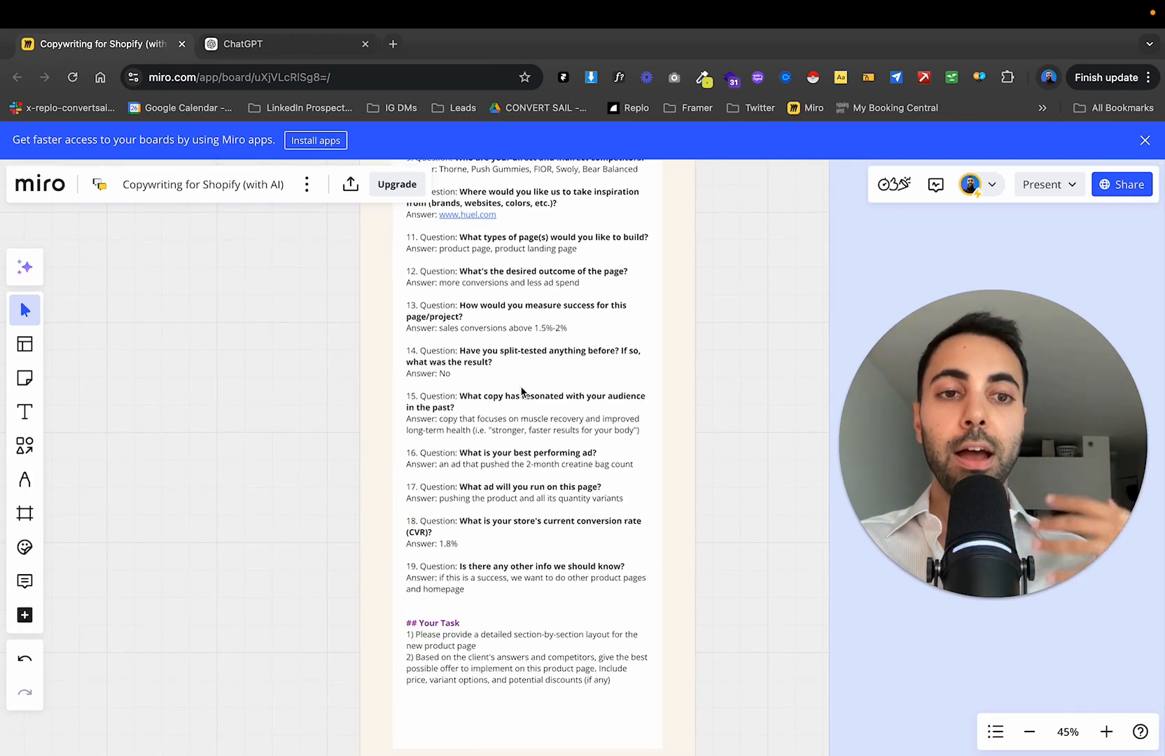
scroll(522, 391, down, 5)
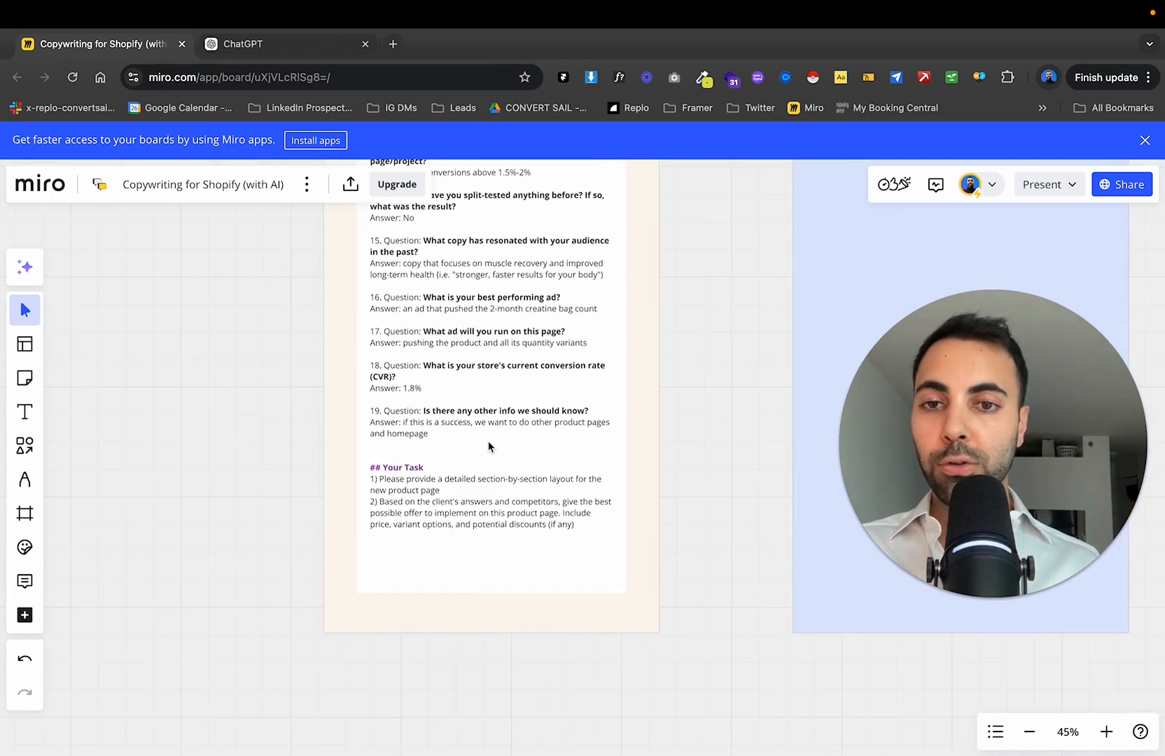
scroll(480, 435, up, 5)
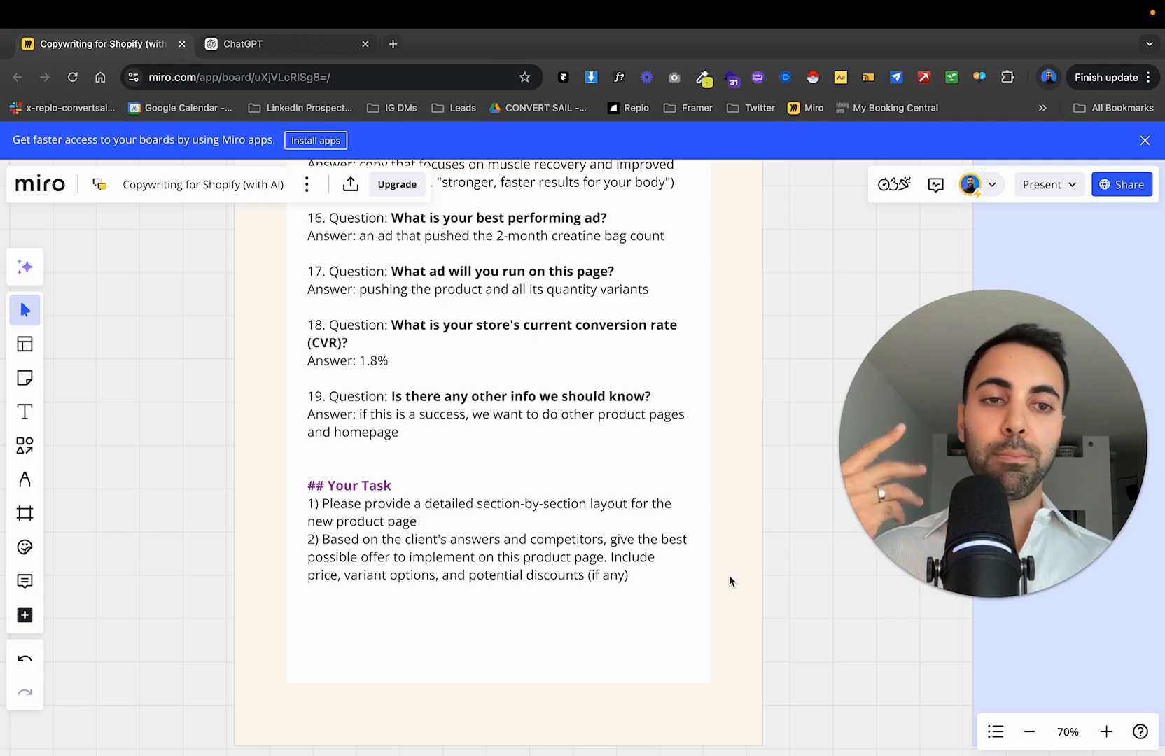
Select and copy the entire text in the ChatGPT Prompt frame, from New ROLE through the end of Your Task.
scroll(625, 470, down, 5)
scroll(625, 471, down, 3)
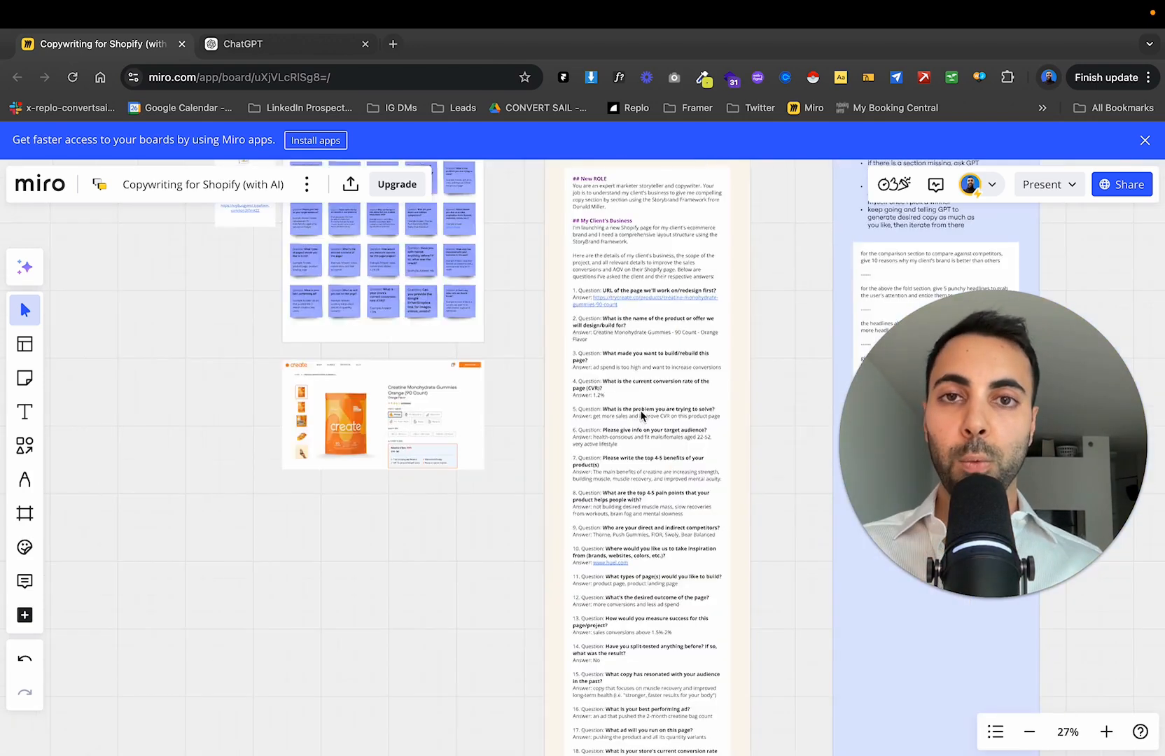
scroll(637, 412, up, 3)
scroll(639, 416, right, 5)
scroll(639, 416, up, 1)
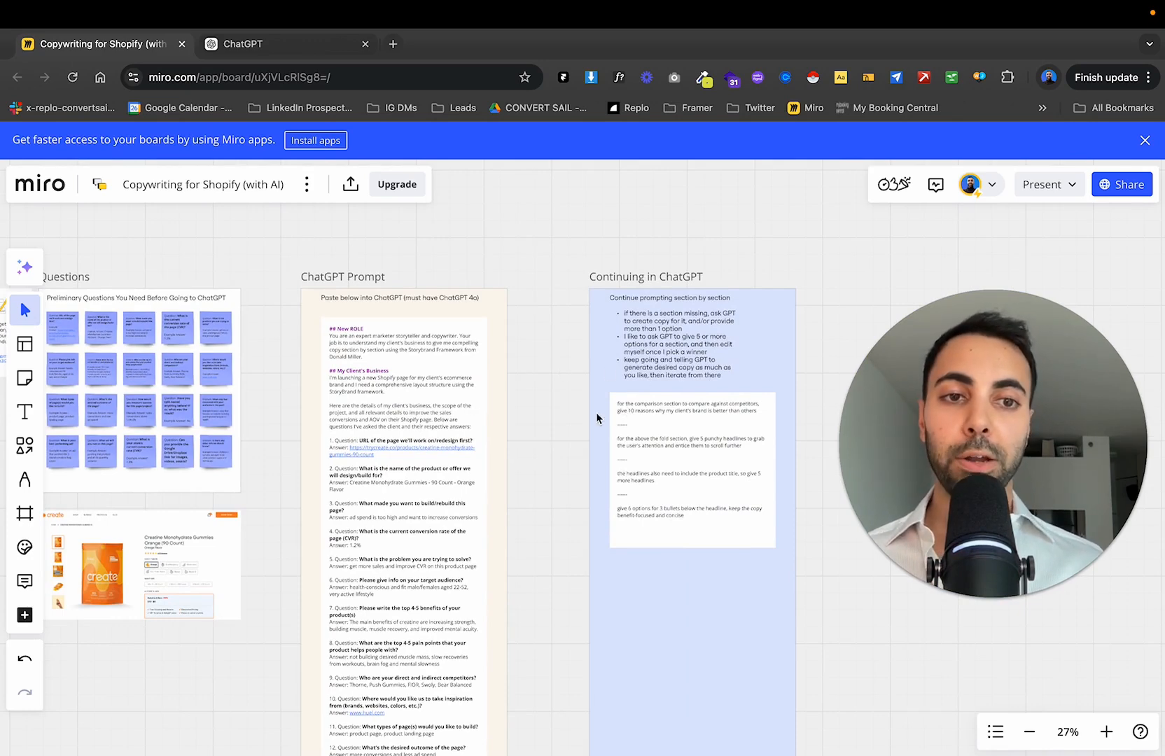
click(428, 407)
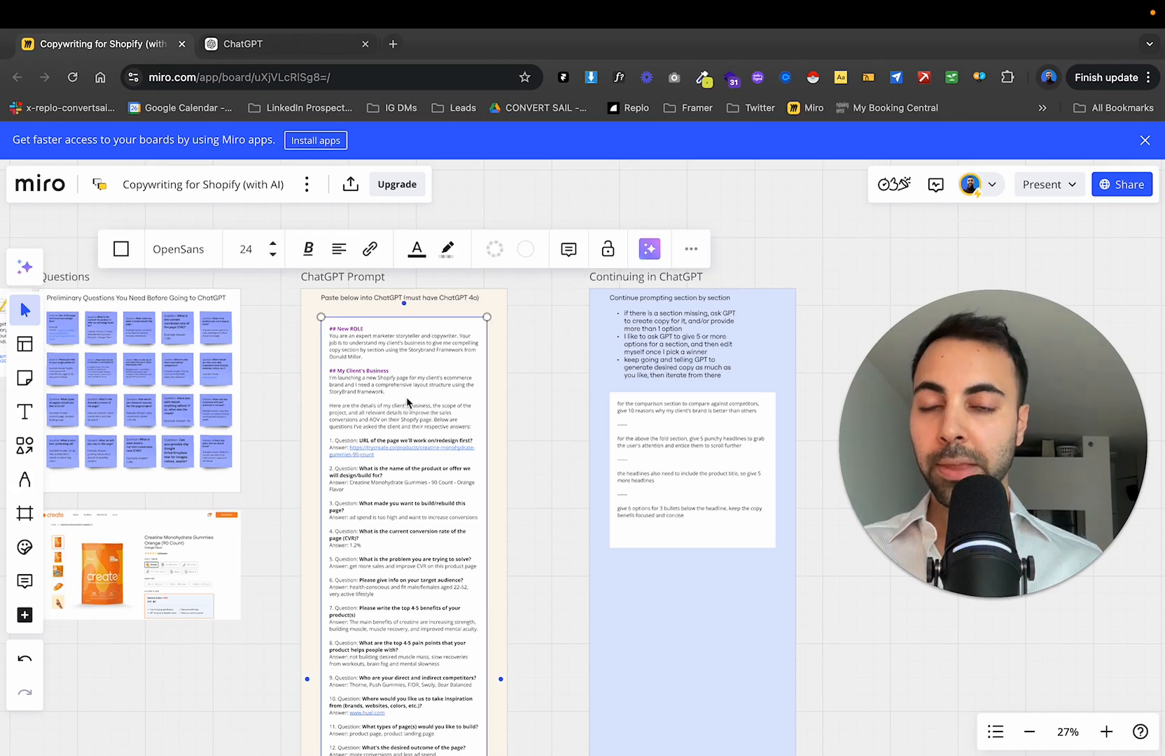
scroll(396, 392, up, 5)
click(345, 312)
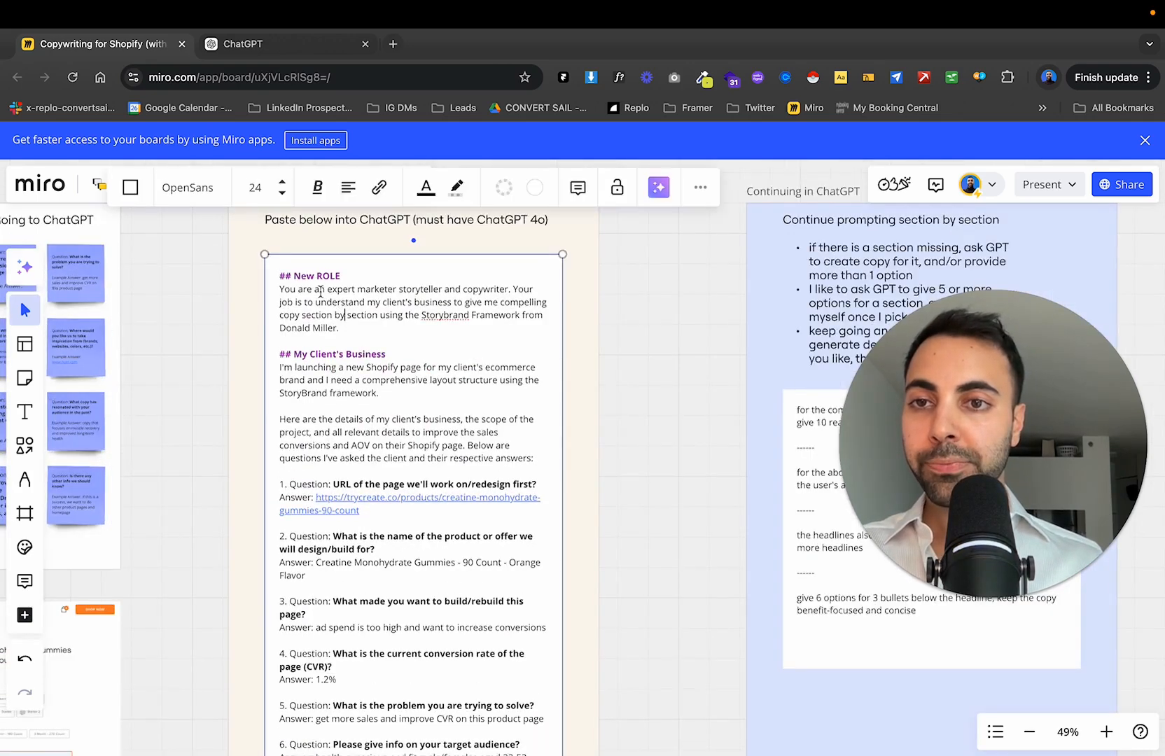
drag(283, 273, 482, 654)
scroll(465, 466, down, 5)
scroll(465, 466, up, 3)
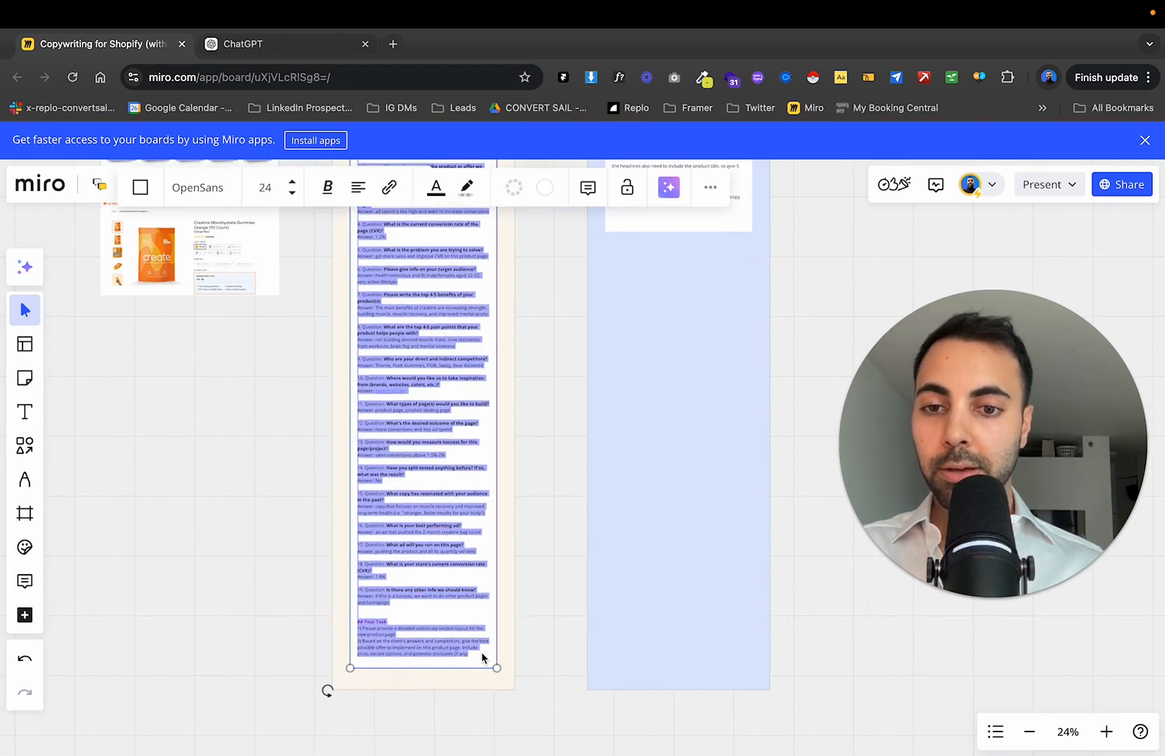
Switch to ChatGPT, paste the copied prompt into a new ChatGPT 4o chat, check its ending and send it.
key(ctrl+Tab)
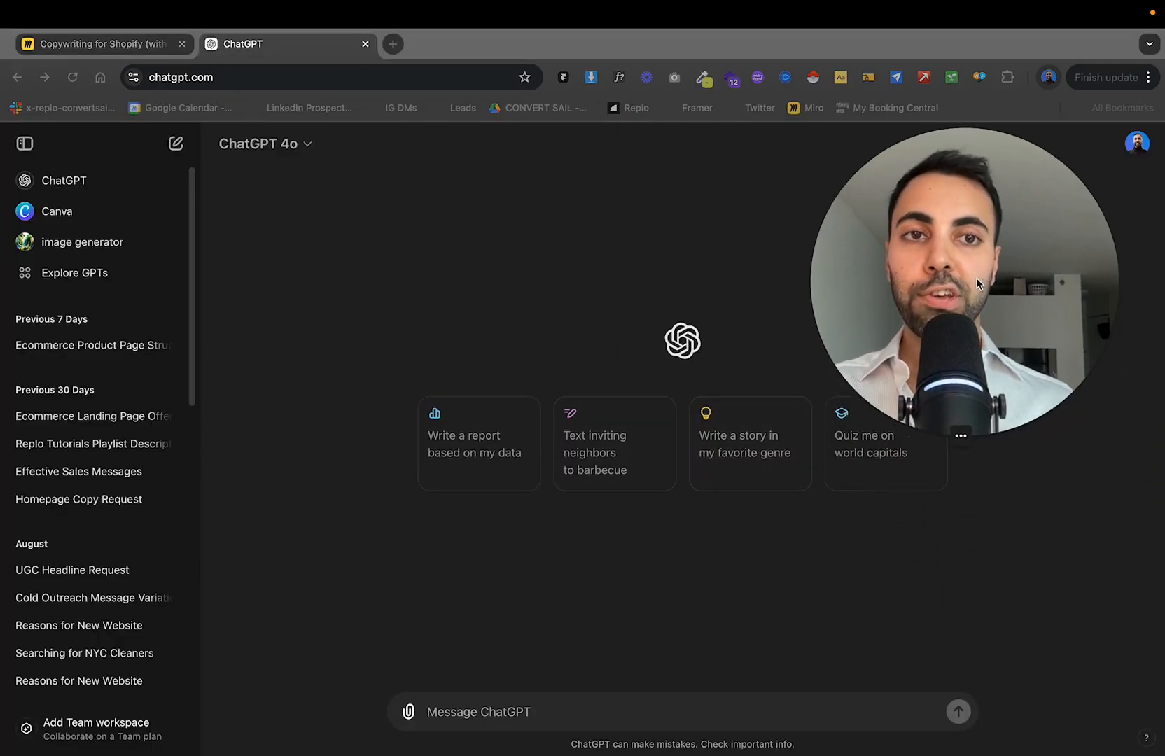
click(702, 710)
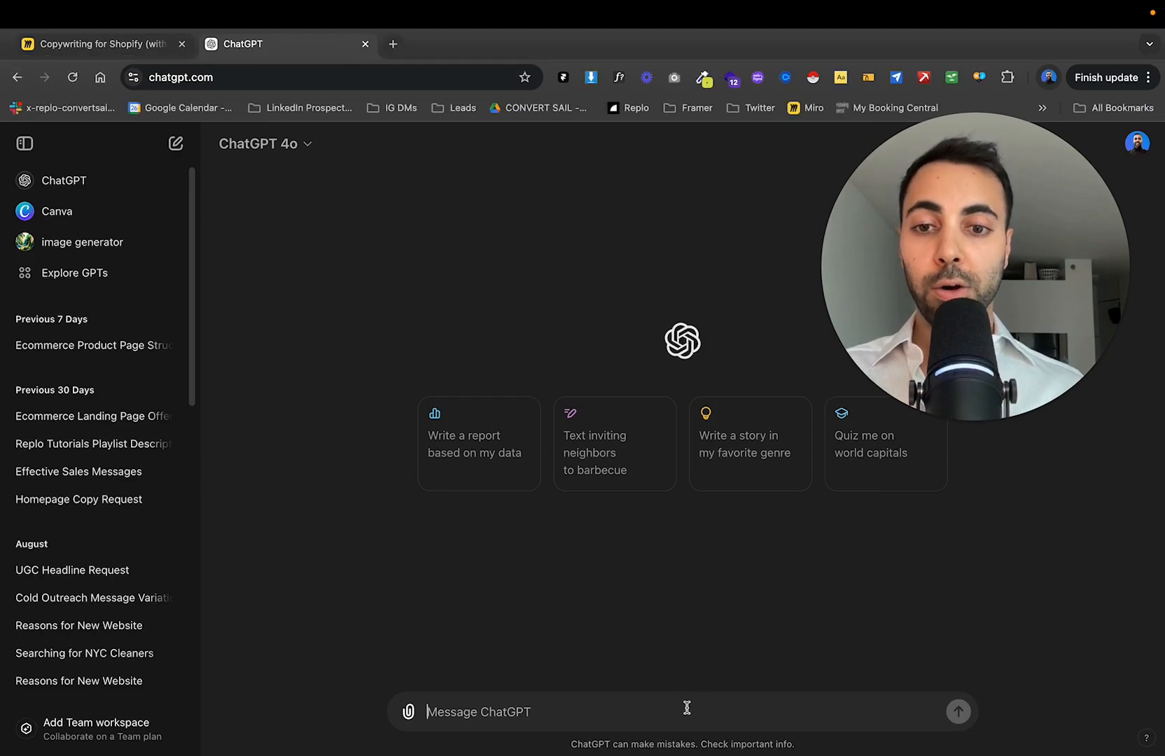
key(super+v)
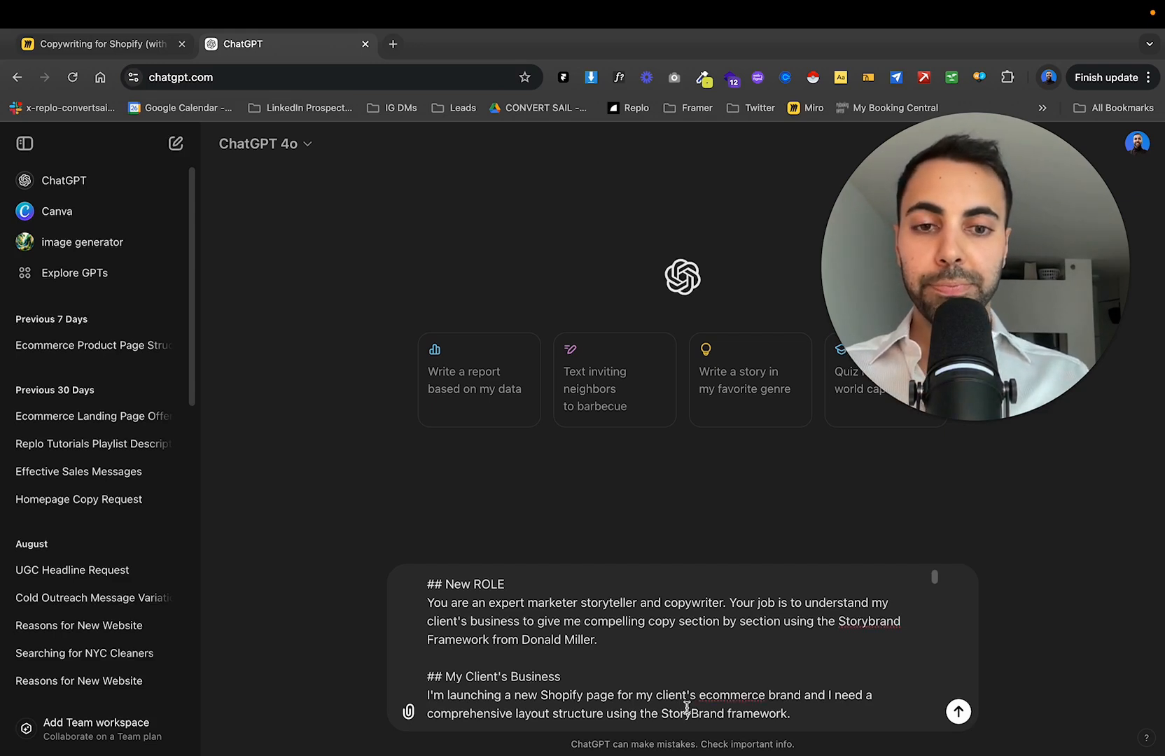
scroll(722, 658, down, 15)
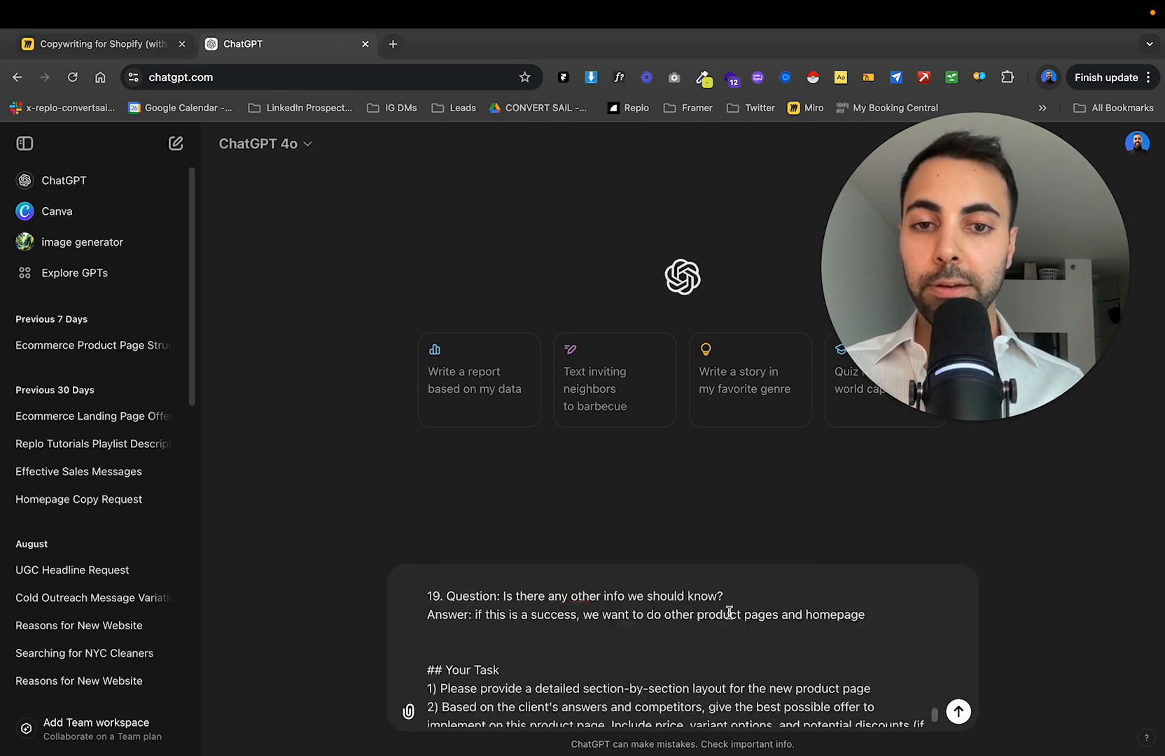
scroll(729, 613, down, 2)
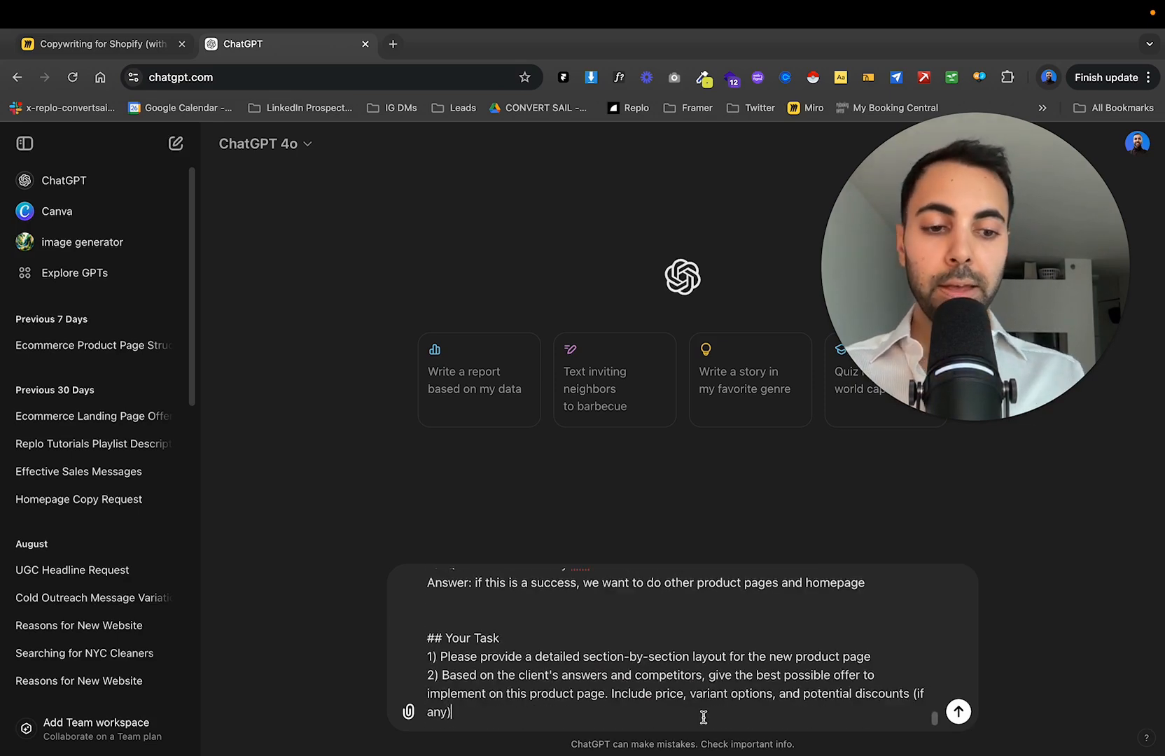
key(Return)
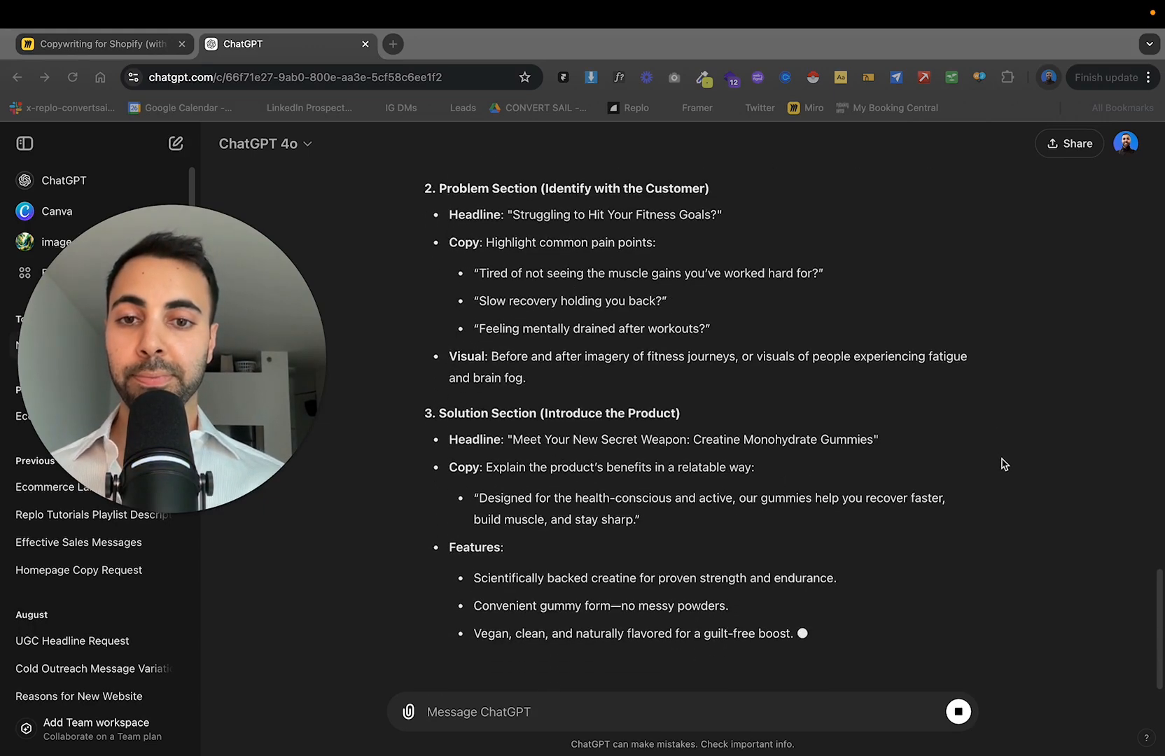
Review the Header and Problem sections of the generated StoryBrand layout for the creatine gummies product page.
scroll(998, 456, up, 5)
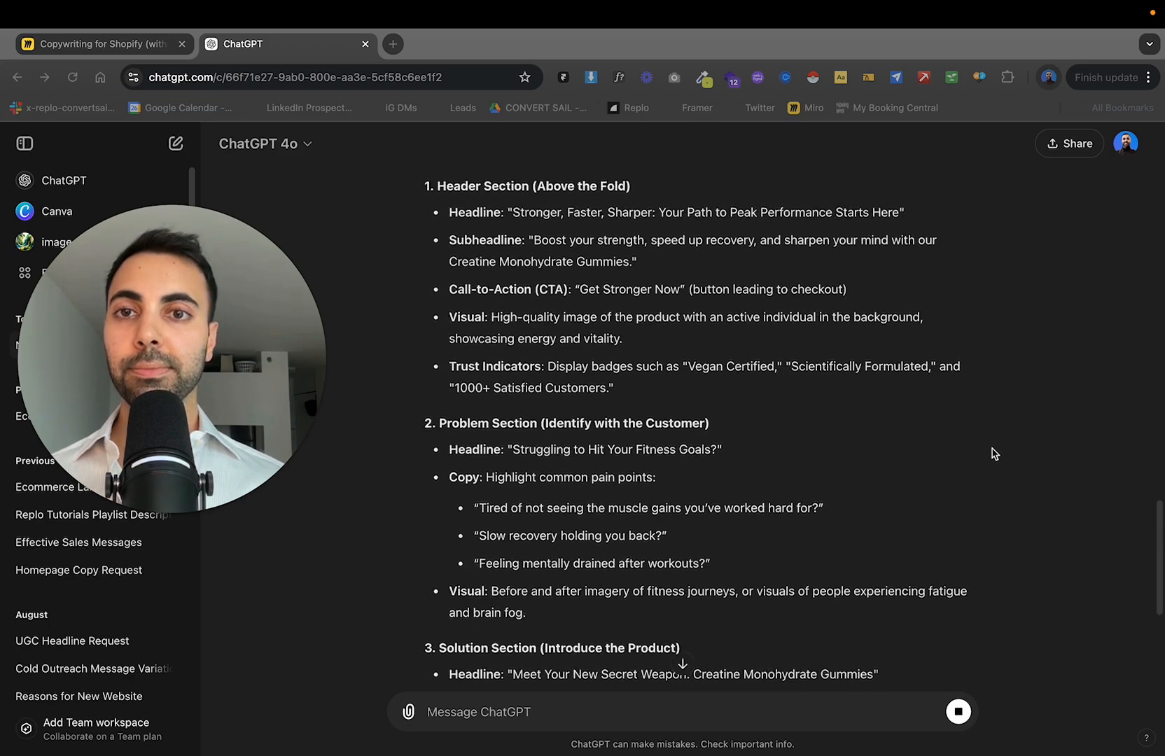
scroll(994, 454, up, 3)
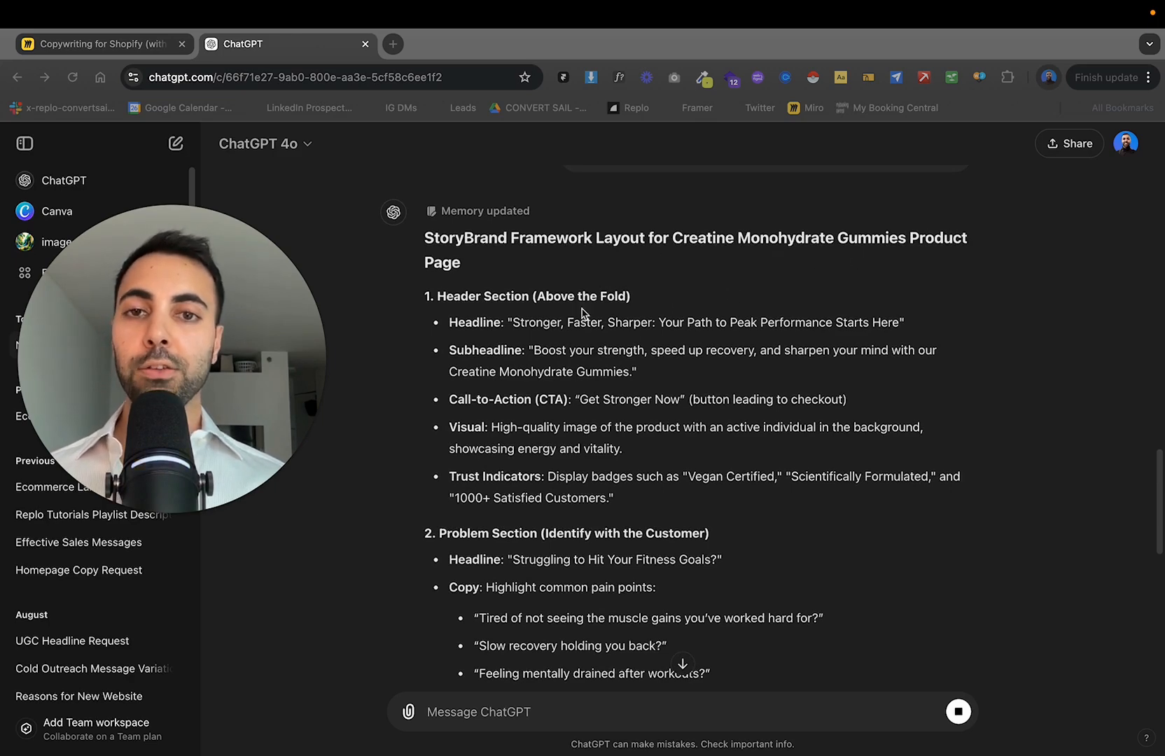
scroll(567, 283, down, 1)
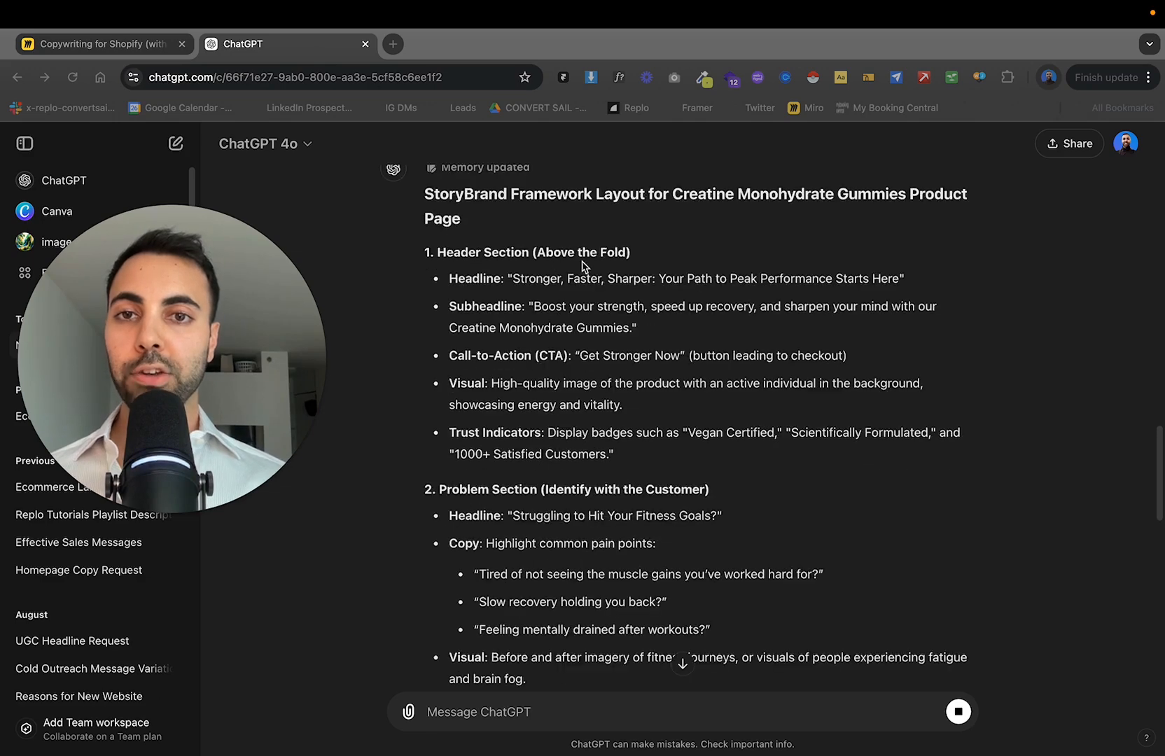
scroll(529, 343, down, 1)
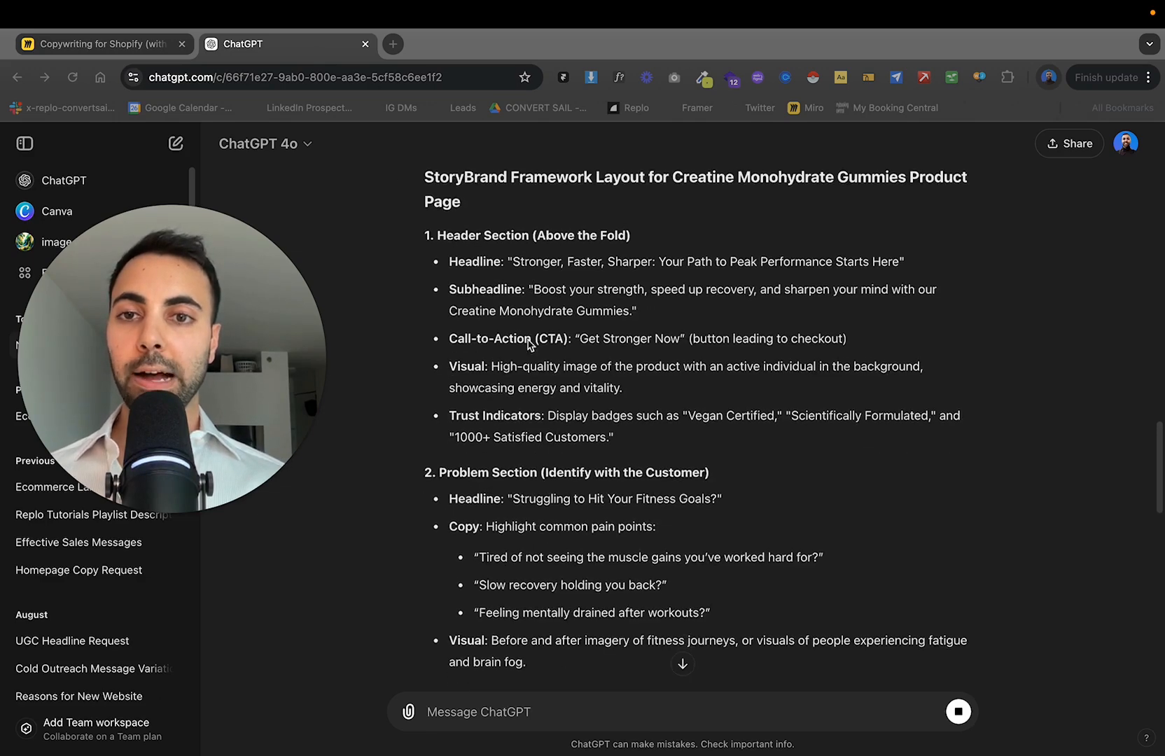
scroll(529, 343, down, 4)
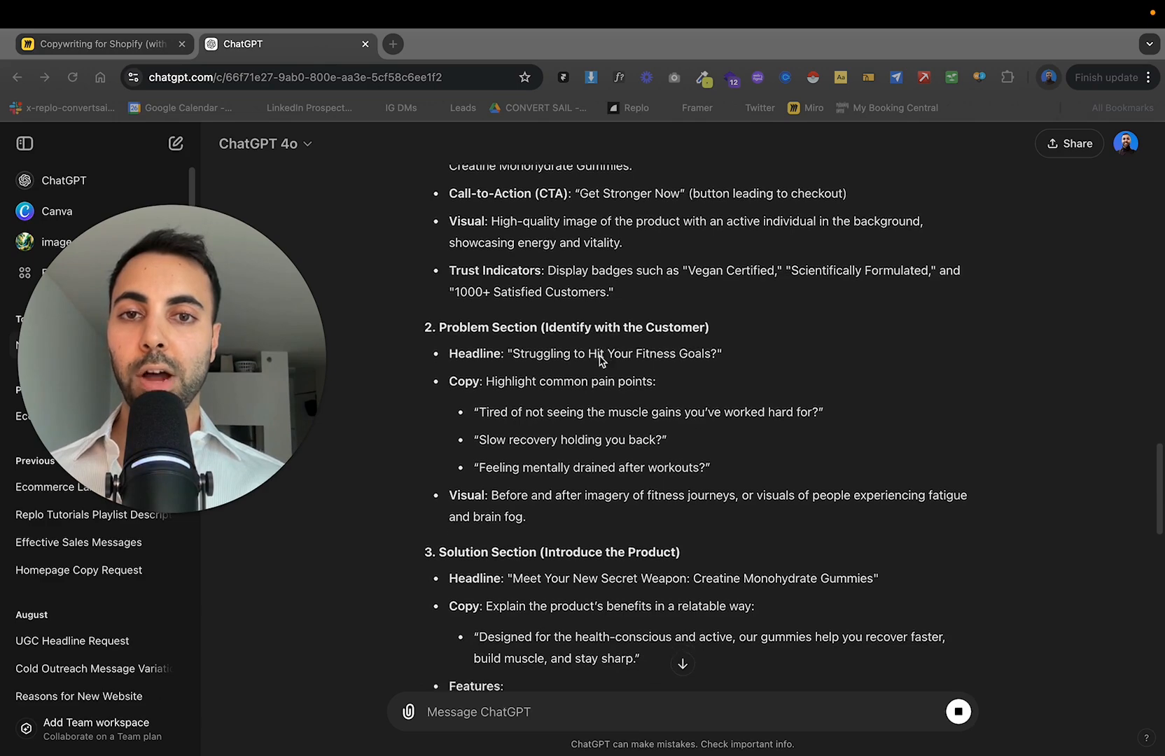
Review the generated layout's Solution, Benefits, Social Proof and Authority sections up to the start of the Offer section.
scroll(599, 359, down, 4)
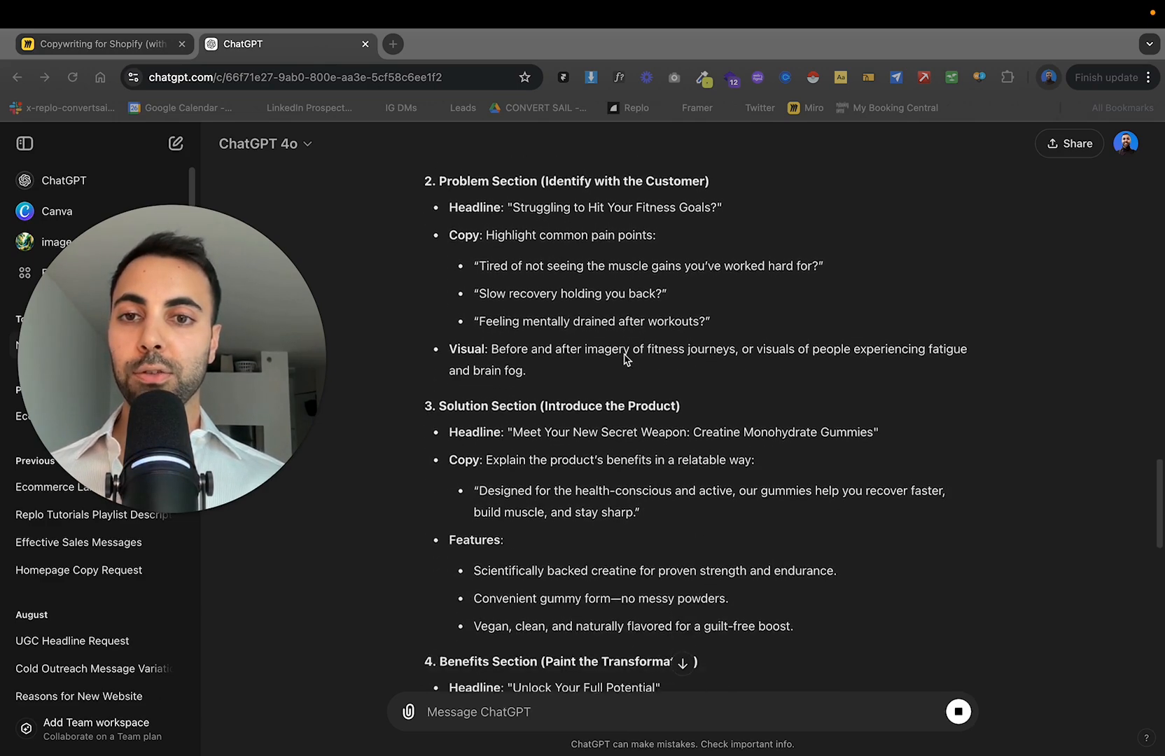
scroll(627, 354, down, 4)
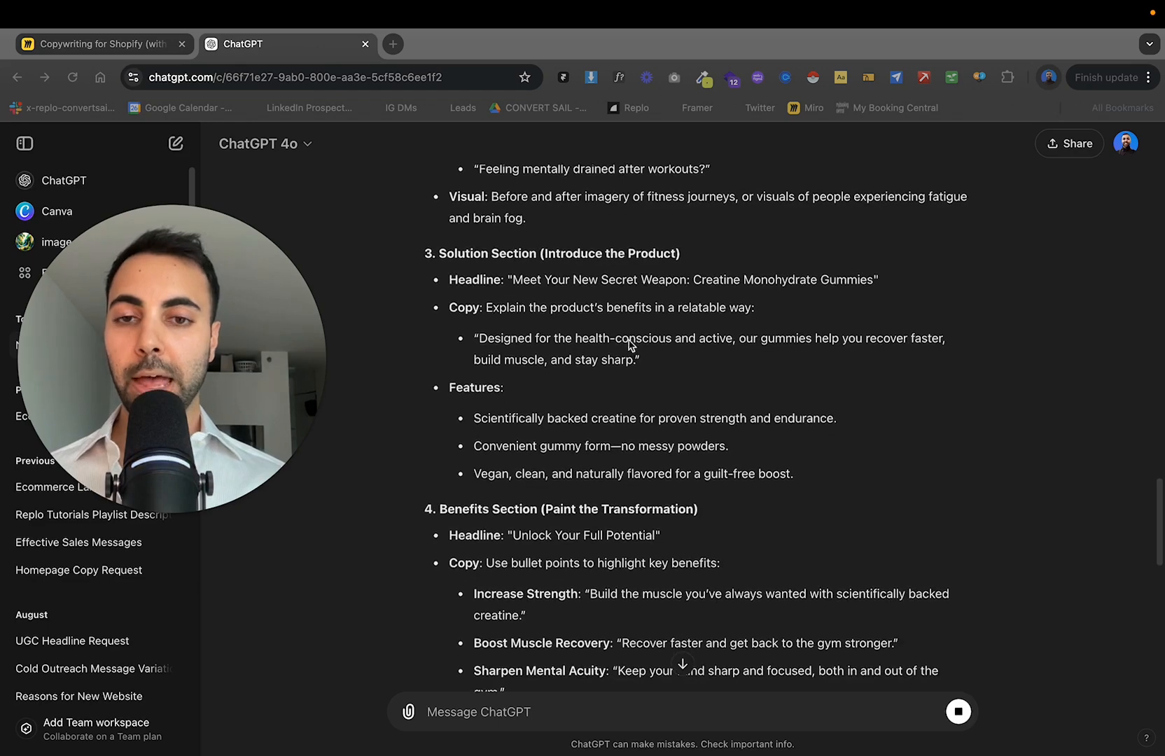
scroll(629, 343, down, 5)
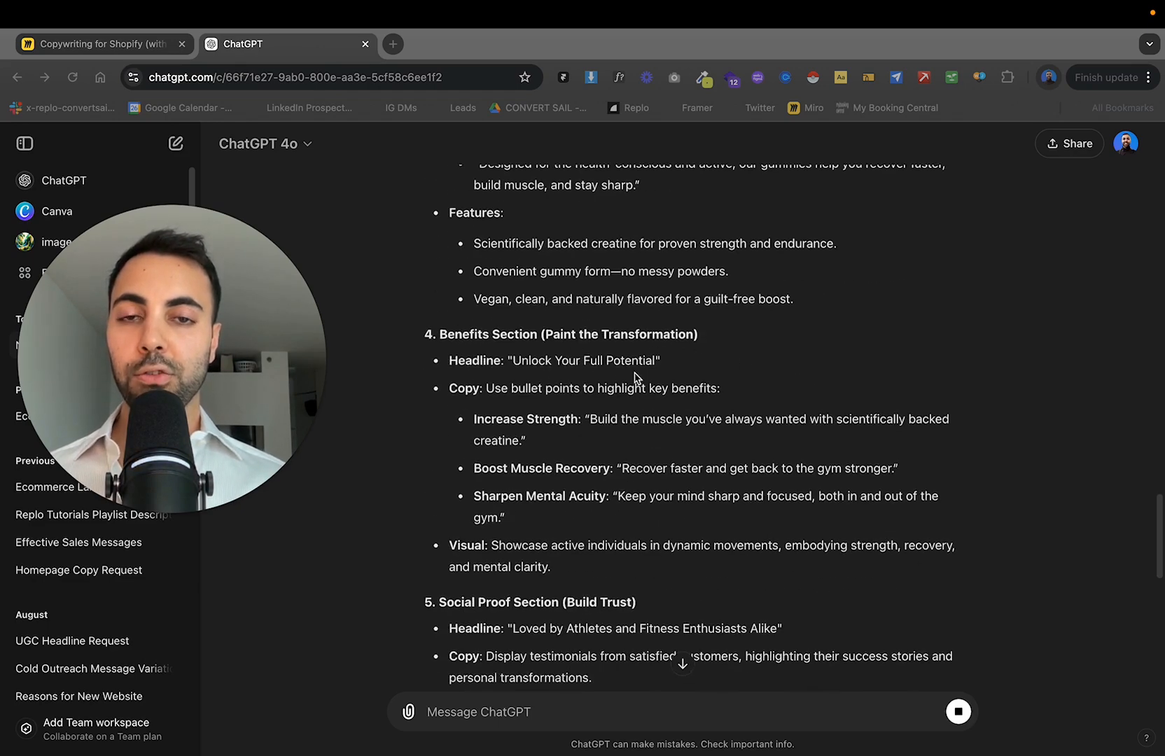
scroll(616, 392, down, 5)
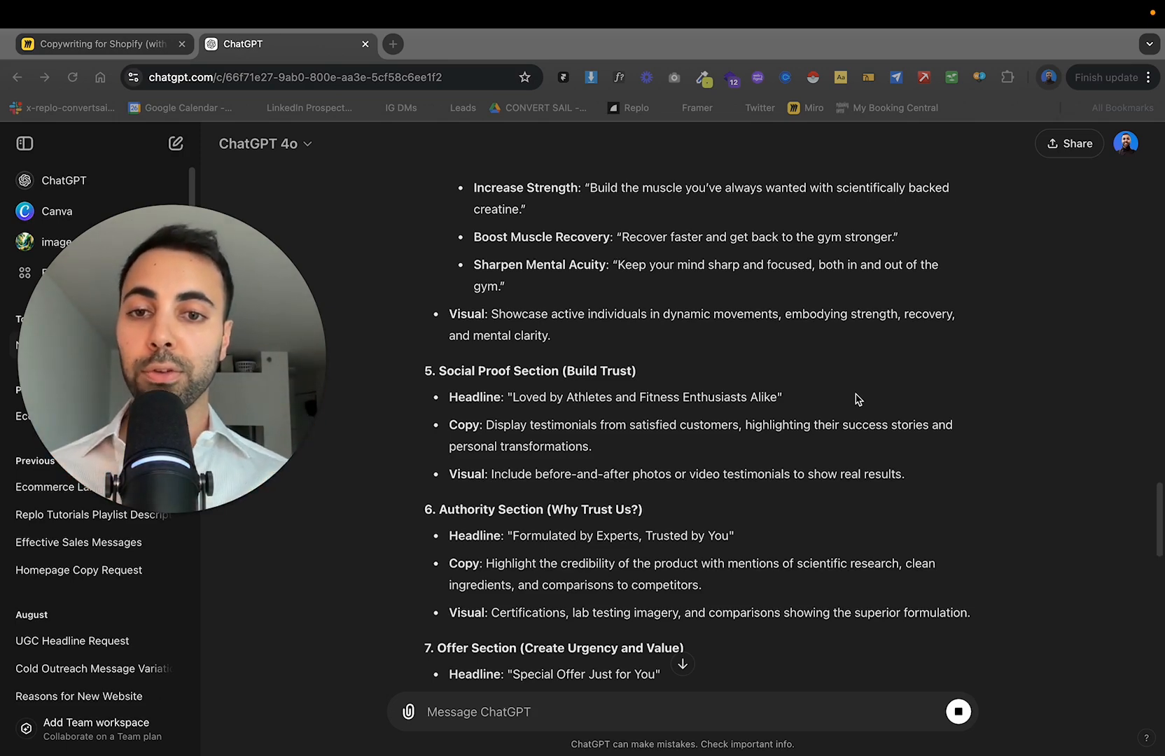
scroll(809, 447, down, 3)
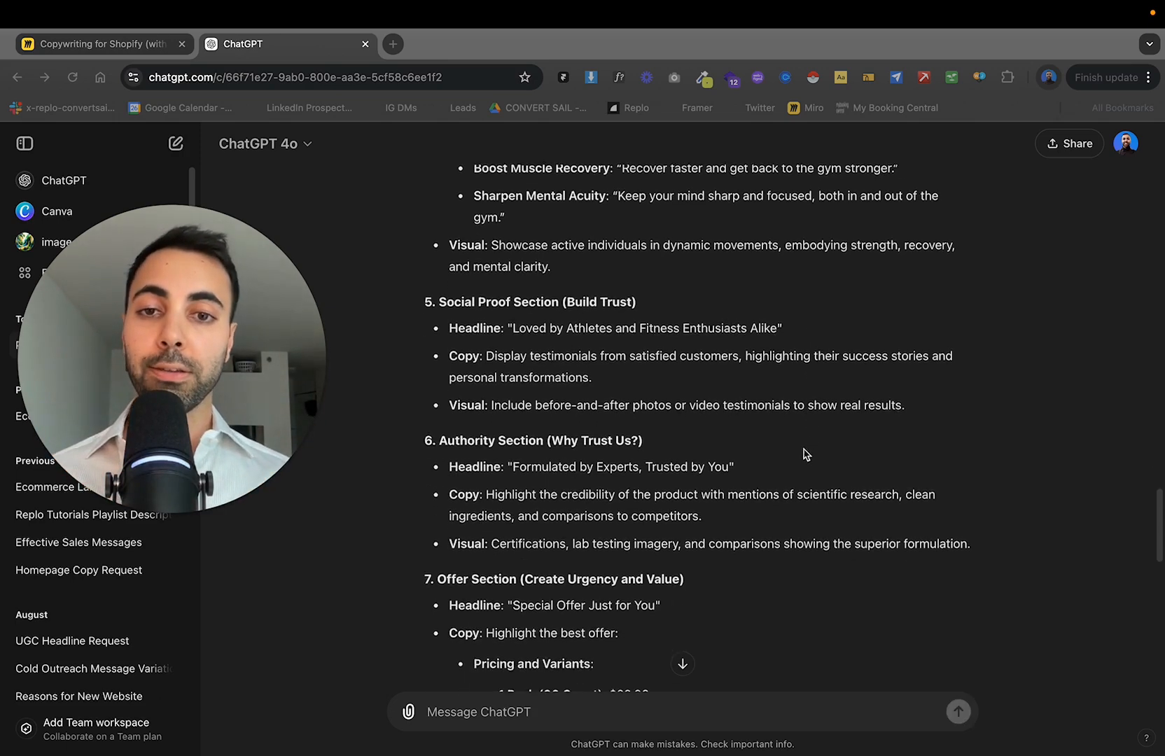
Review the generated layout from the Offer, FAQ, CTA and Footer sections through the Best Offer Recommendation at its end.
scroll(806, 452, down, 3)
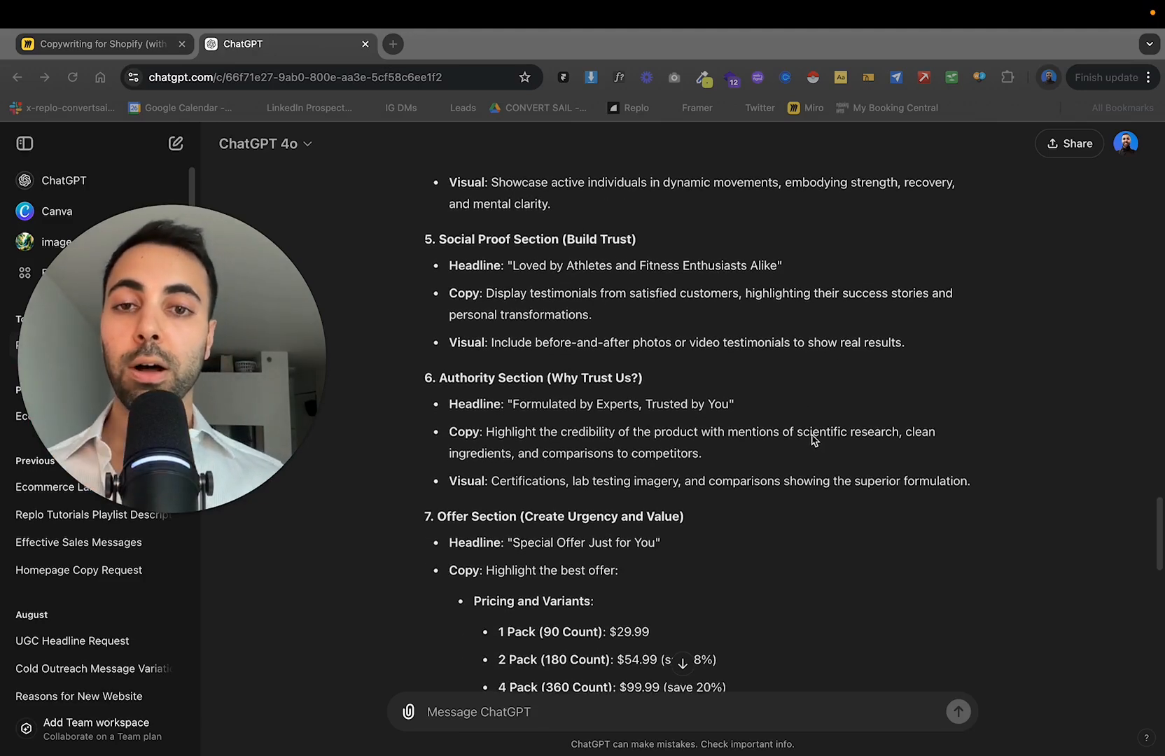
scroll(812, 437, down, 6)
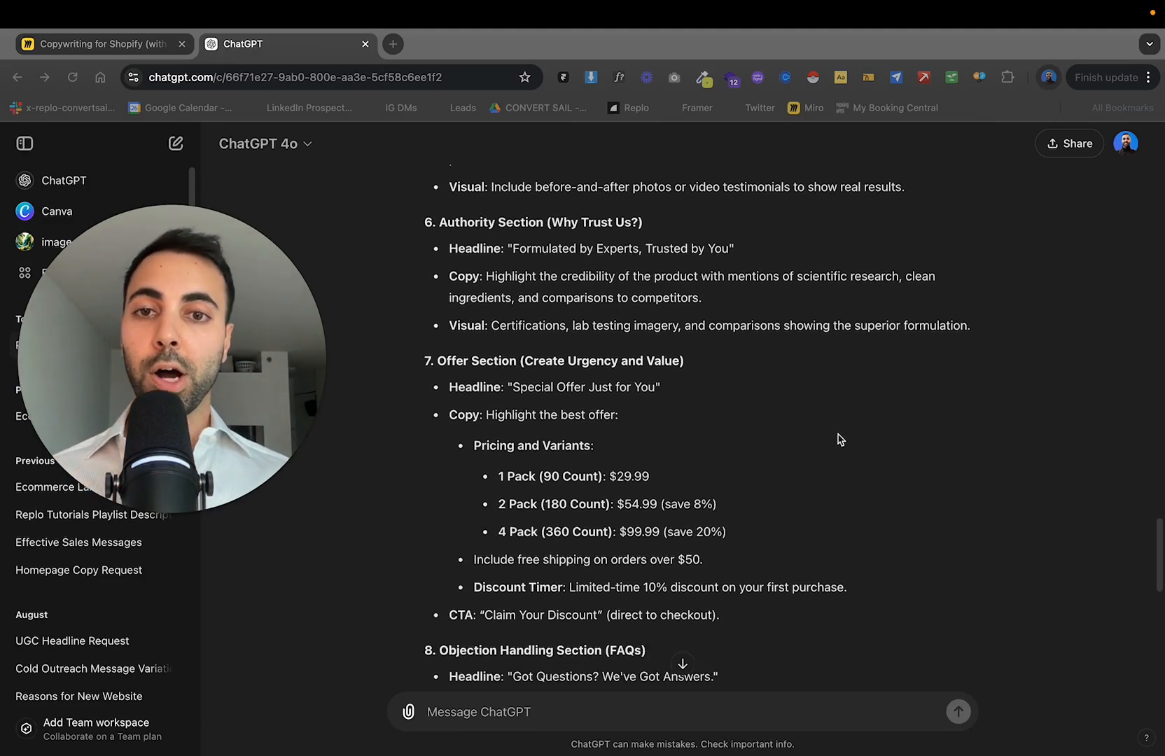
scroll(862, 447, down, 2)
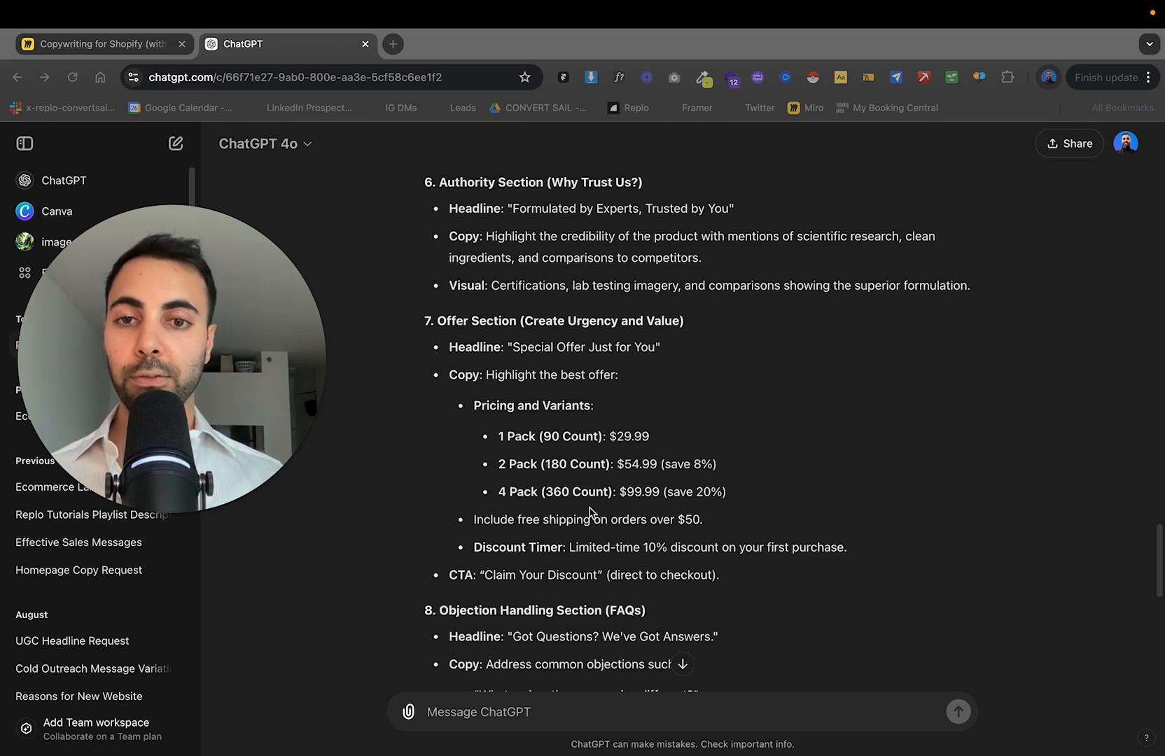
scroll(783, 492, down, 5)
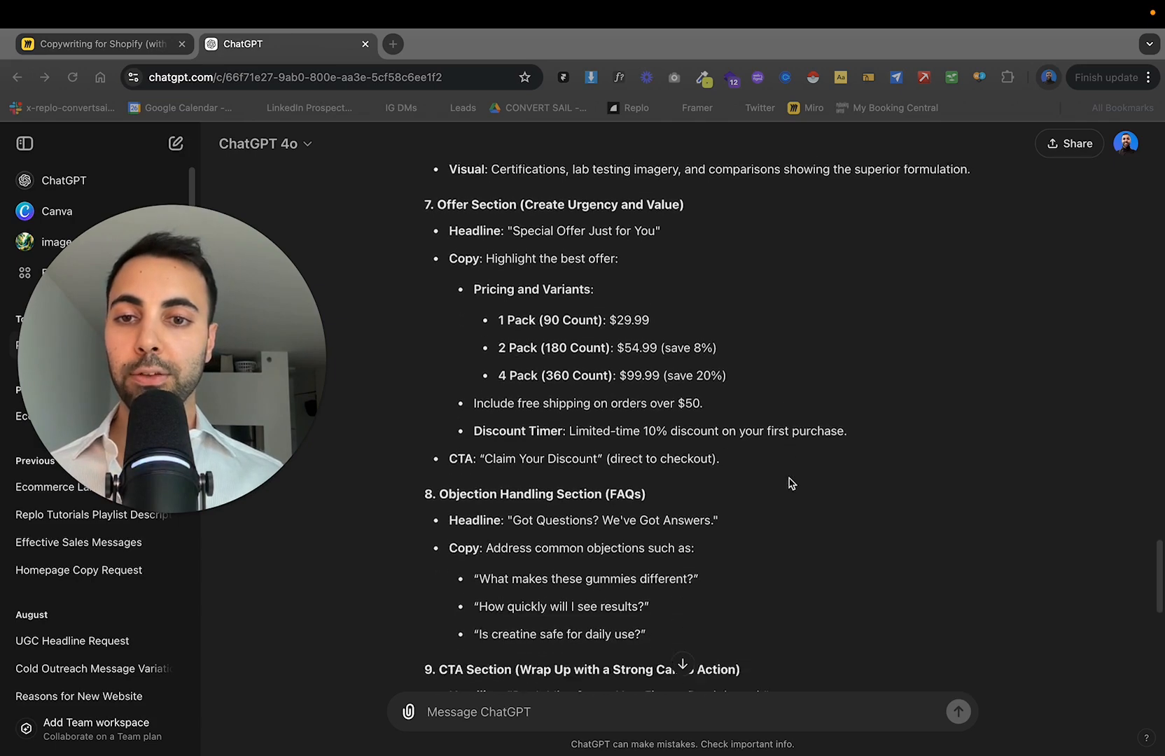
scroll(794, 480, down, 4)
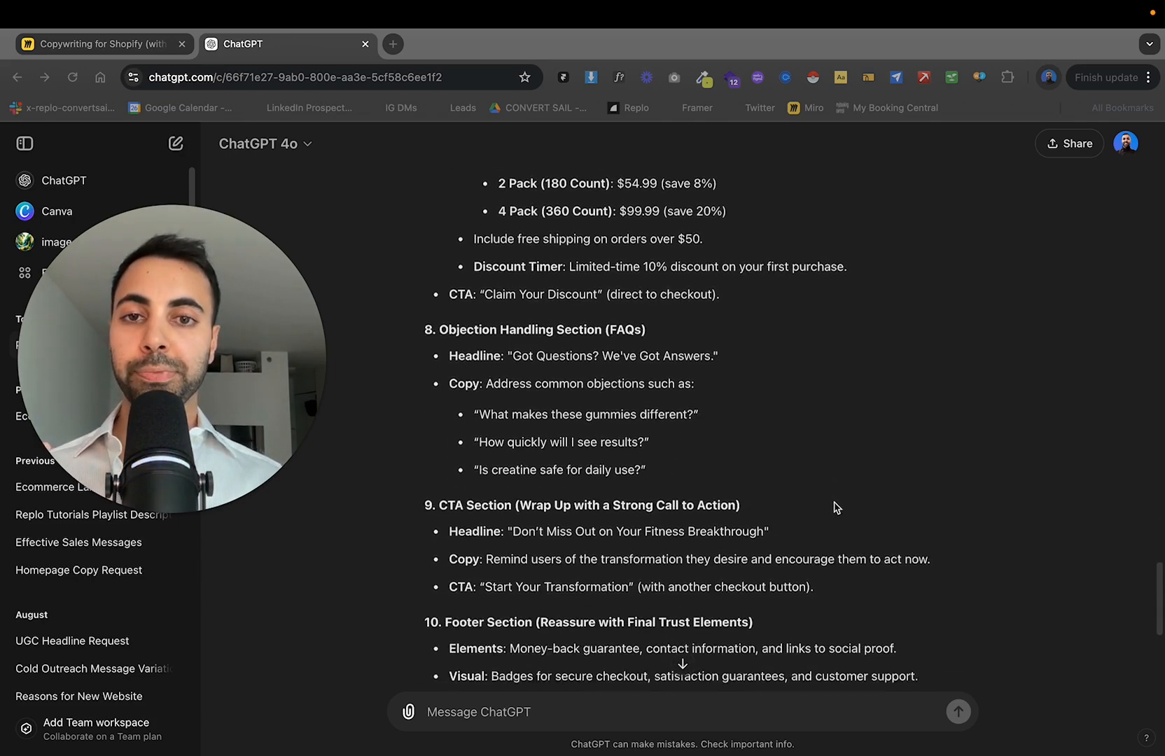
scroll(834, 503, down, 4)
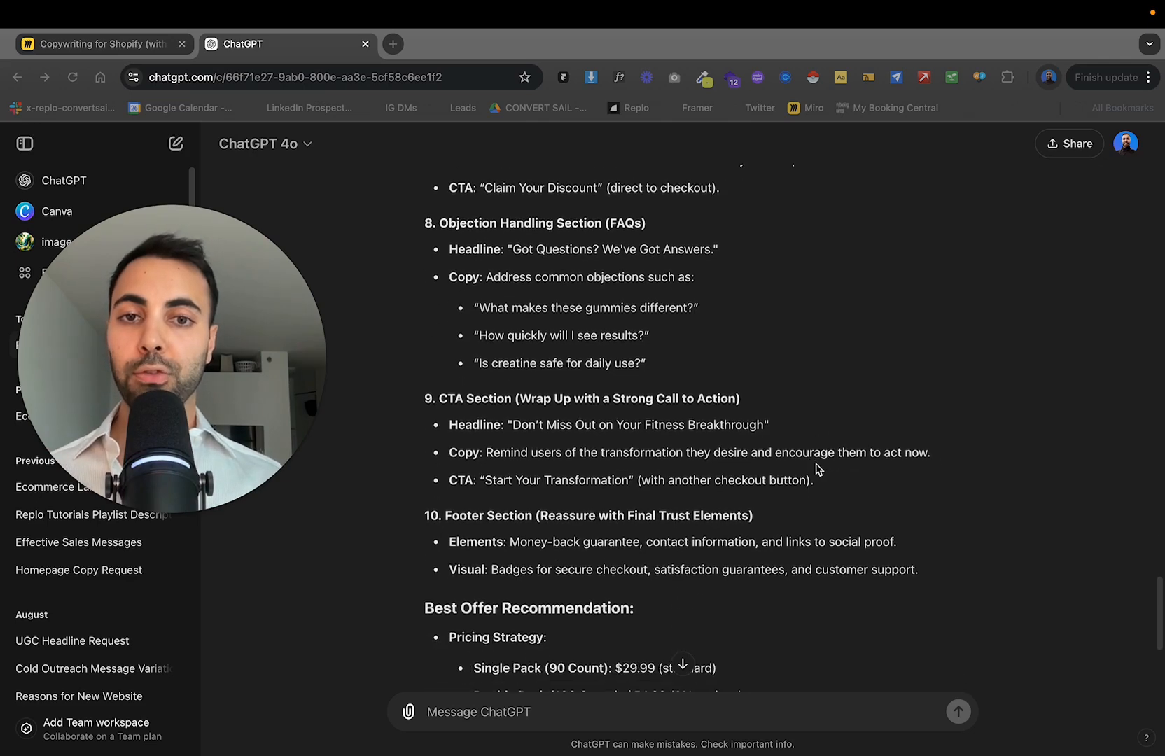
scroll(818, 467, down, 6)
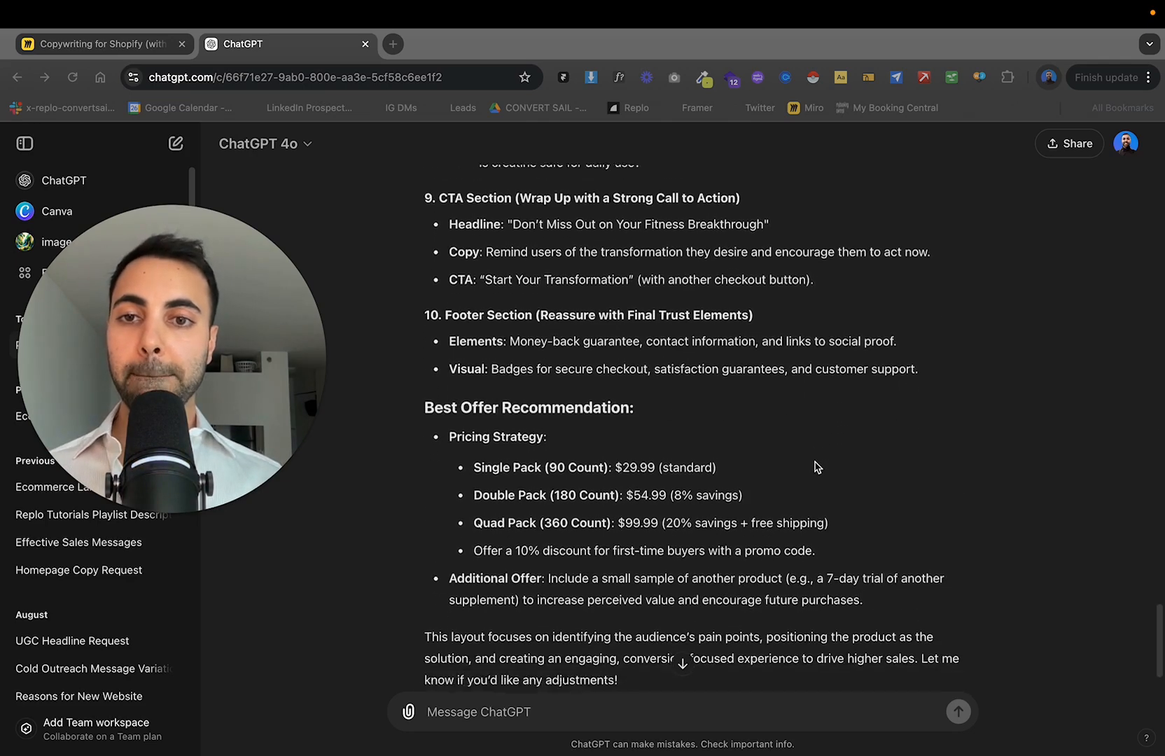
scroll(822, 465, down, 1)
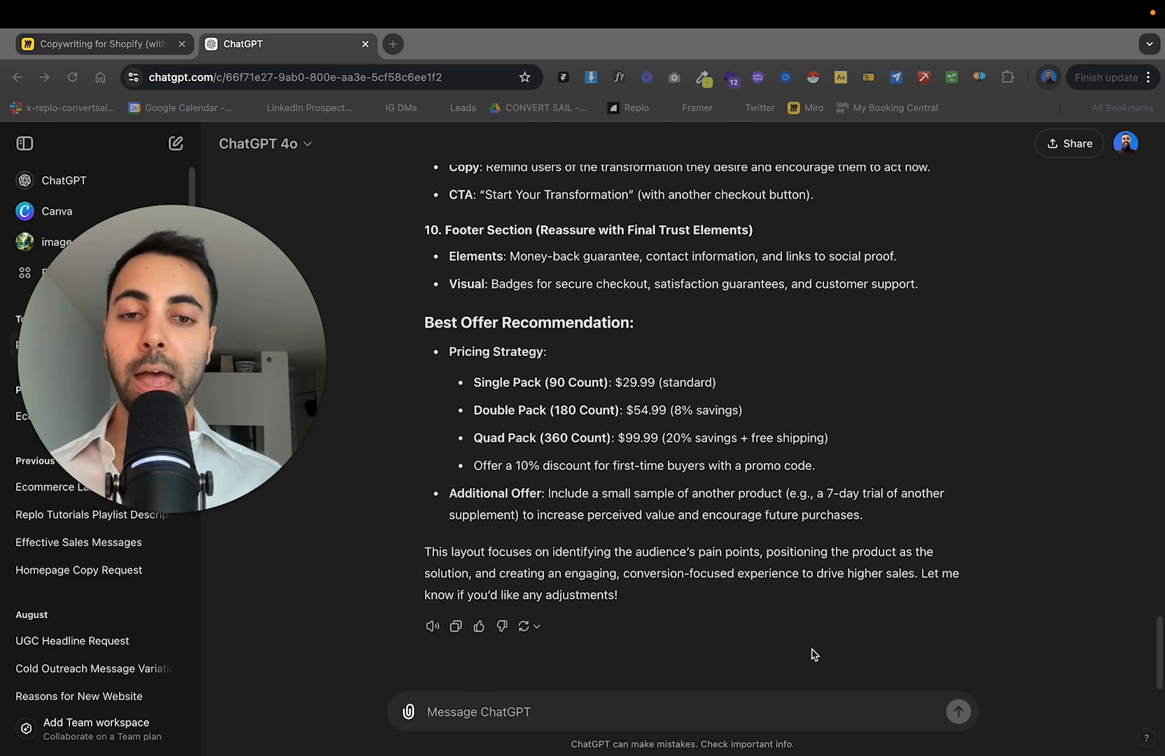
click(817, 714)
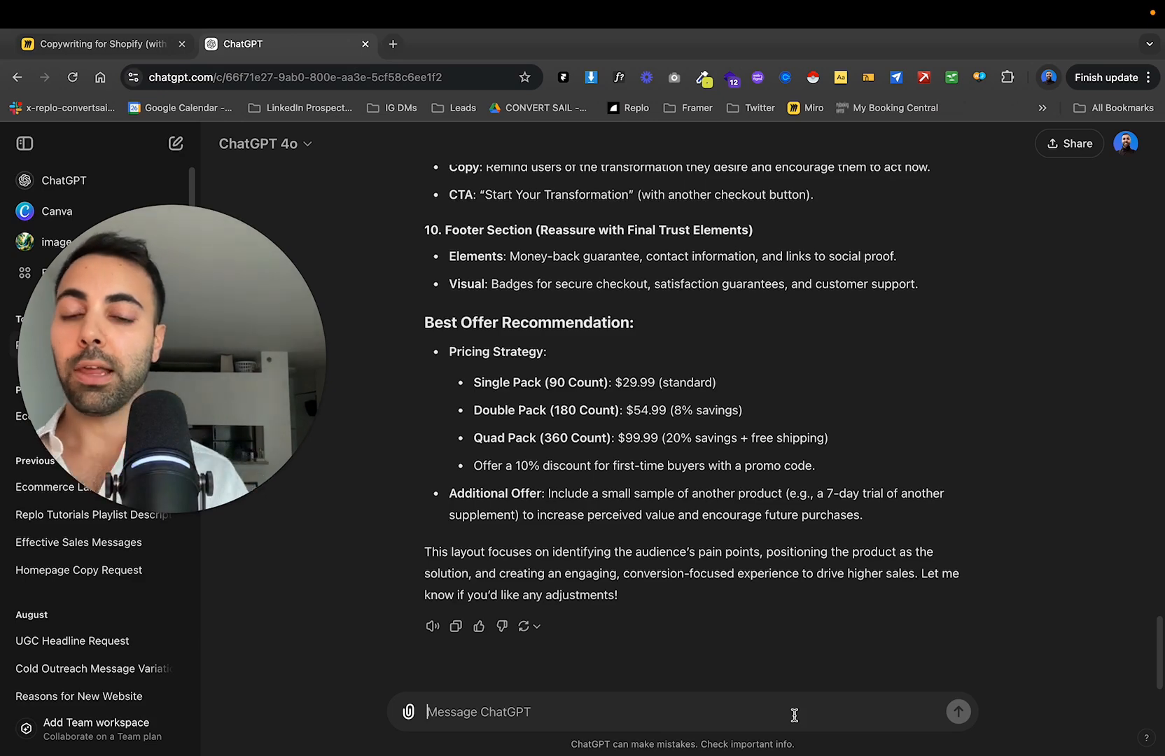
Switch to the Miro board and copy the follow-up prompt asking for 10 comparison-section reasons why the client's brand is better than others.
click(68, 50)
click(843, 327)
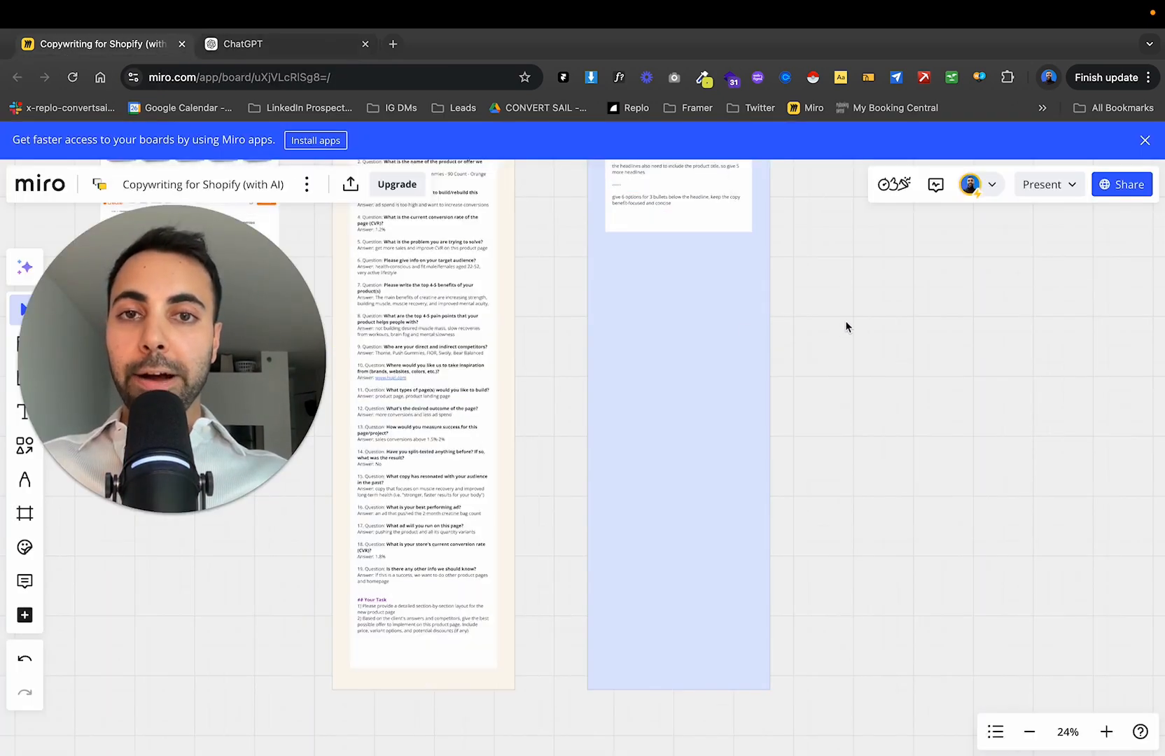
scroll(691, 321, up, 5)
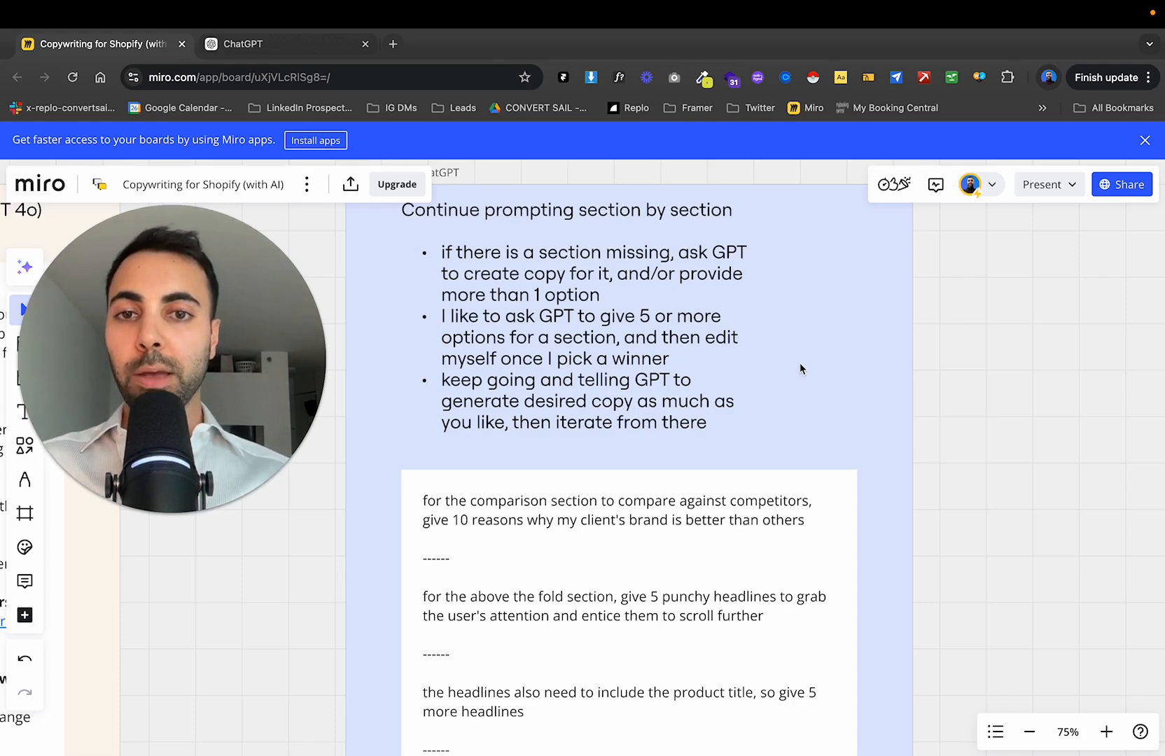
scroll(799, 362, down, 2)
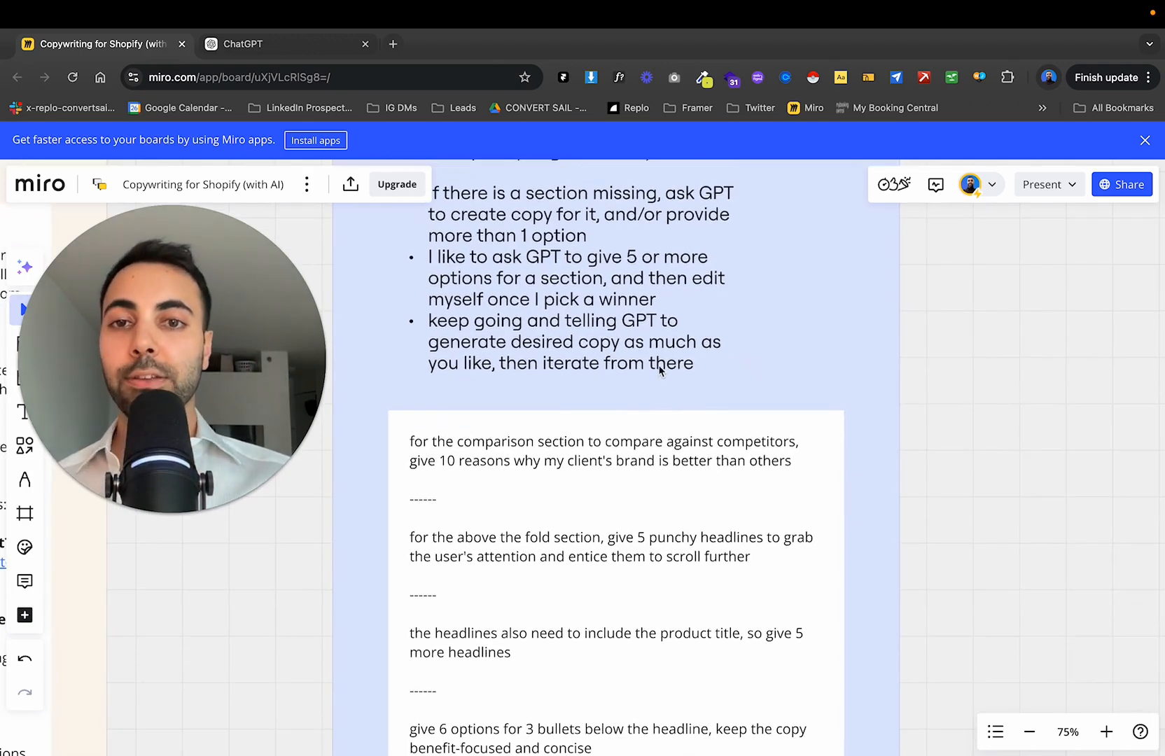
scroll(762, 410, down, 3)
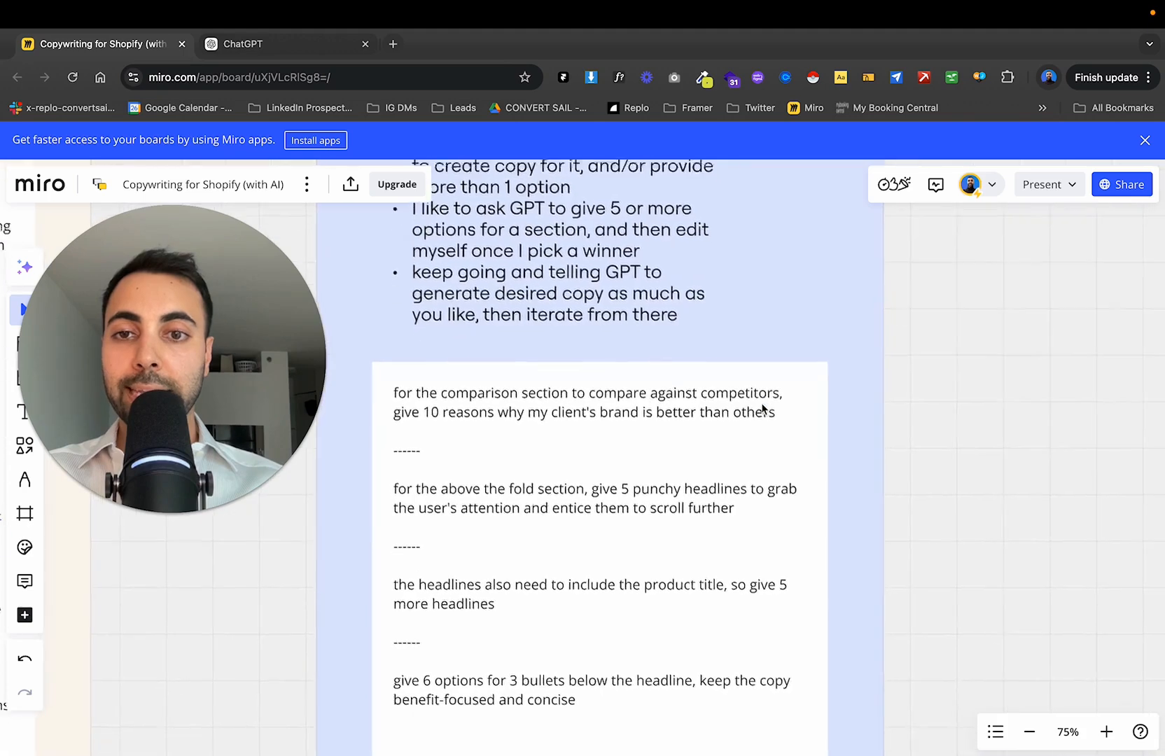
click(674, 389)
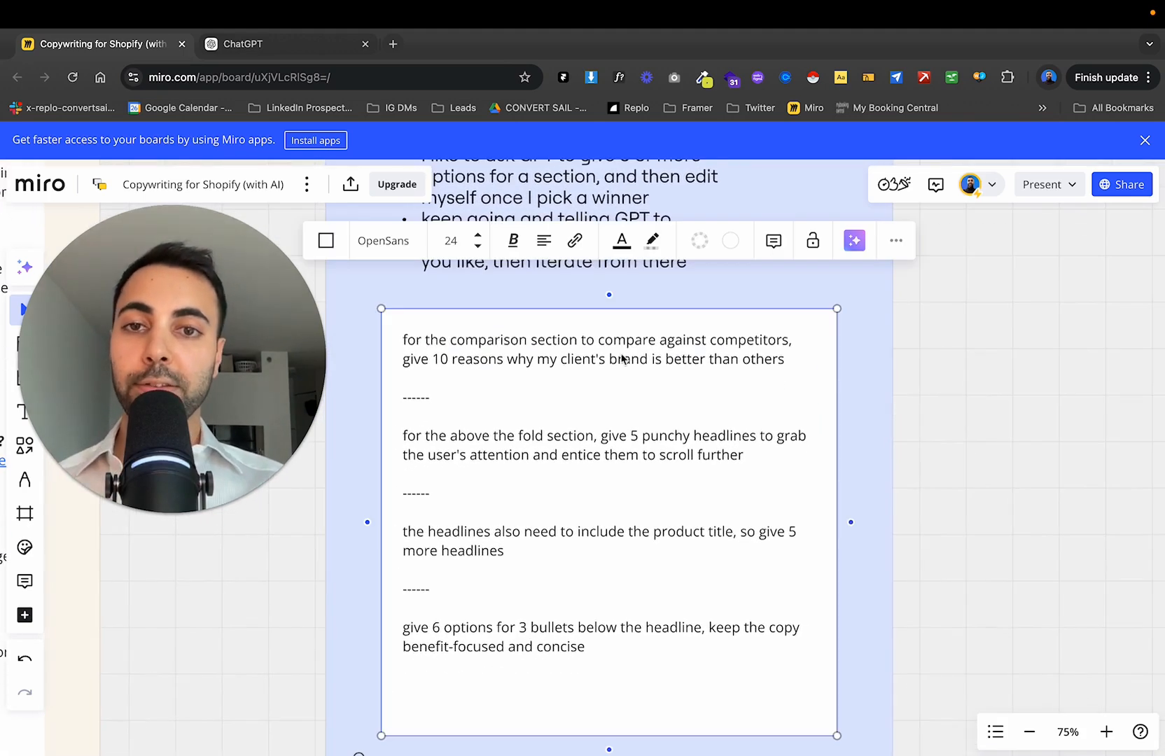
double_click(687, 338)
click(530, 341)
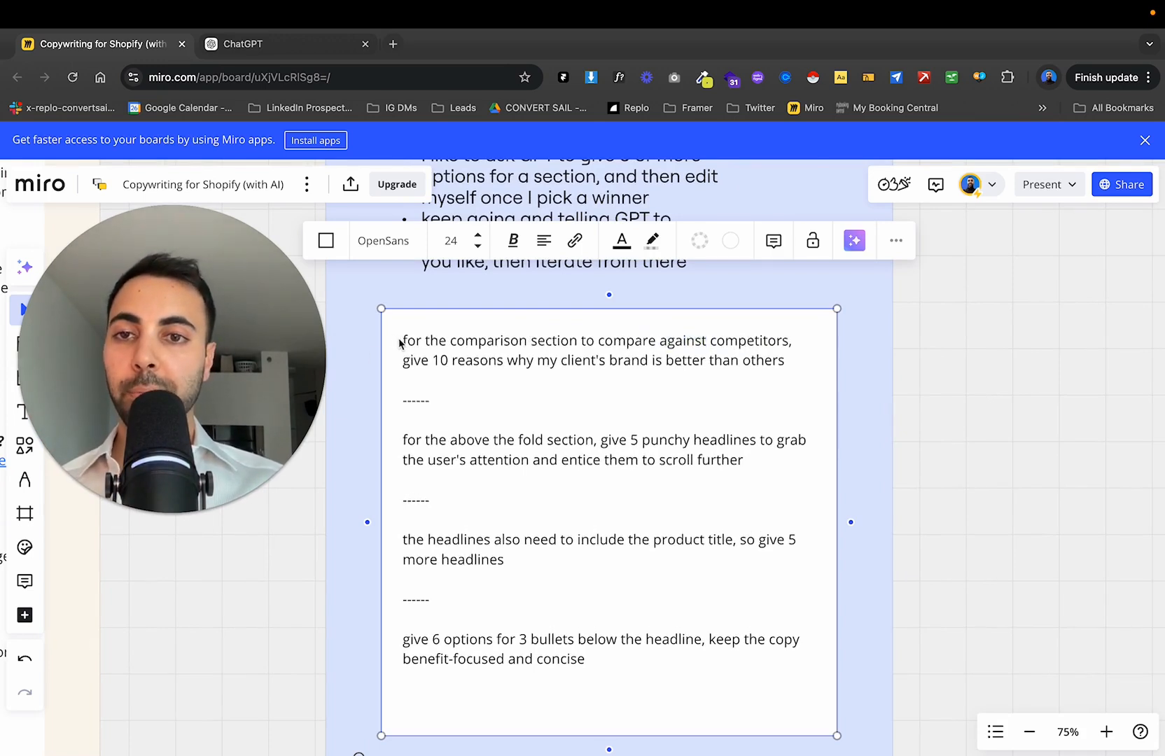
drag(404, 340, 795, 377)
key(ctrl+c)
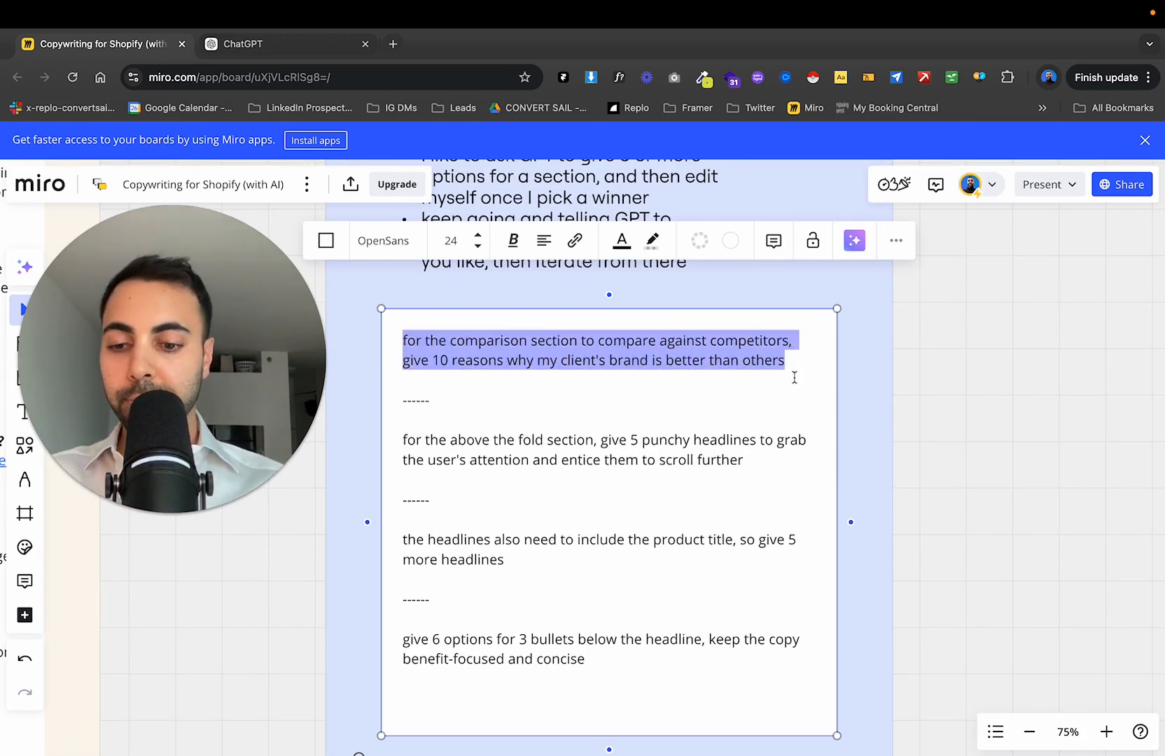
Switch to ChatGPT, send the copied comparison-section prompt in the same chat and review the reasons it generates.
click(280, 43)
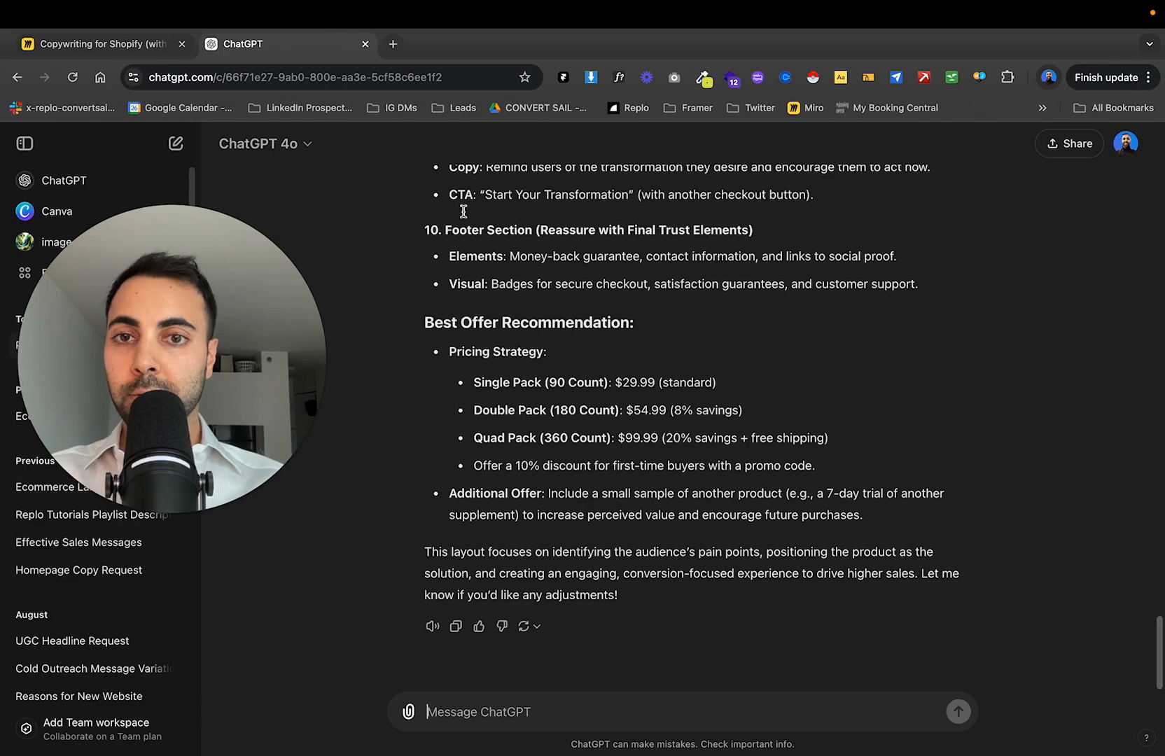
key(ctrl+v)
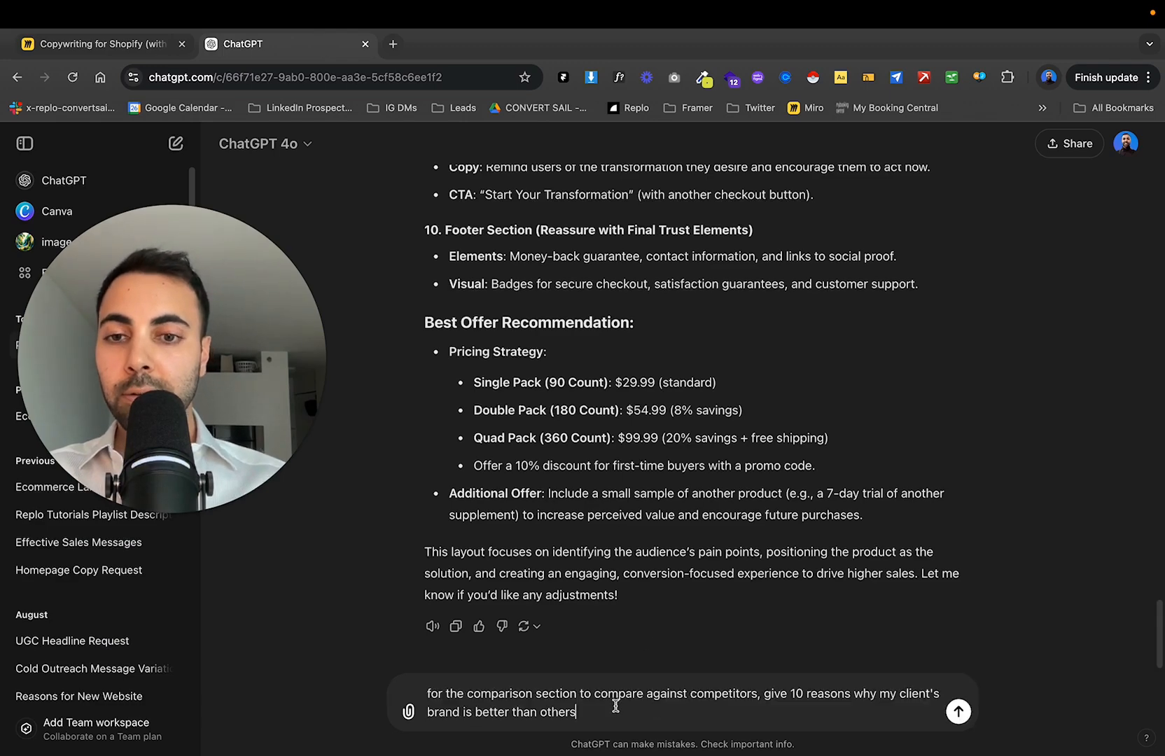
key(Return)
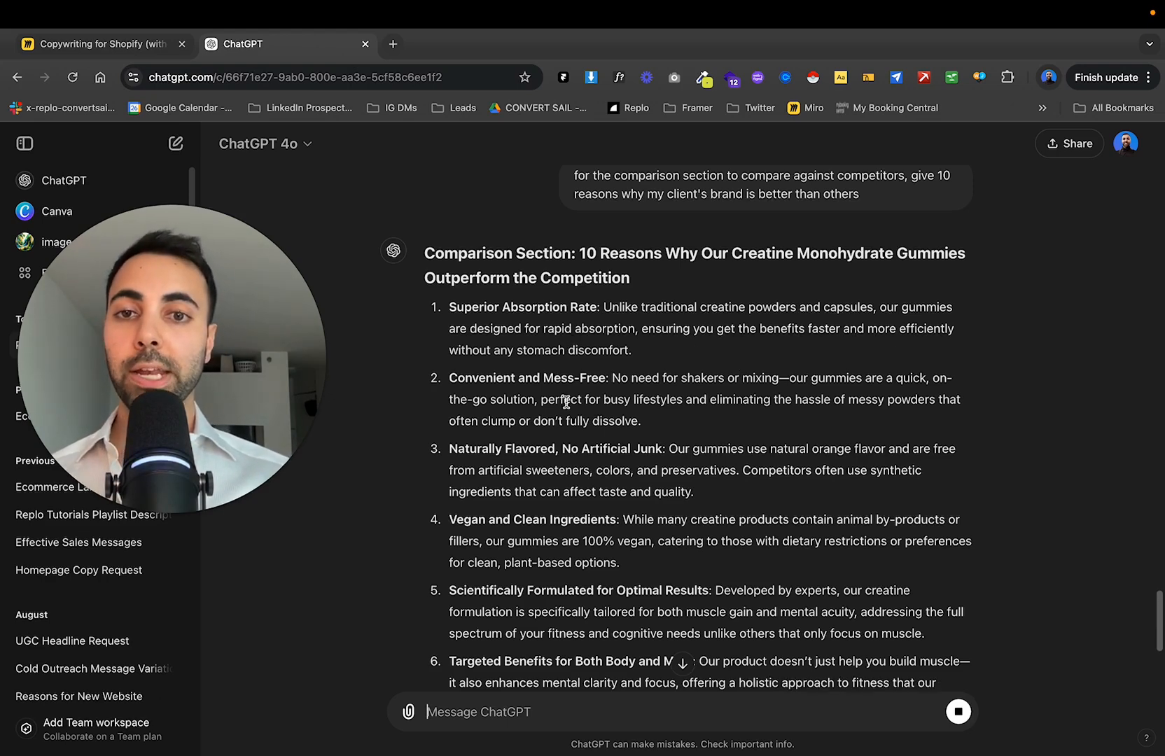
scroll(653, 484, down, 5)
scroll(731, 481, down, 6)
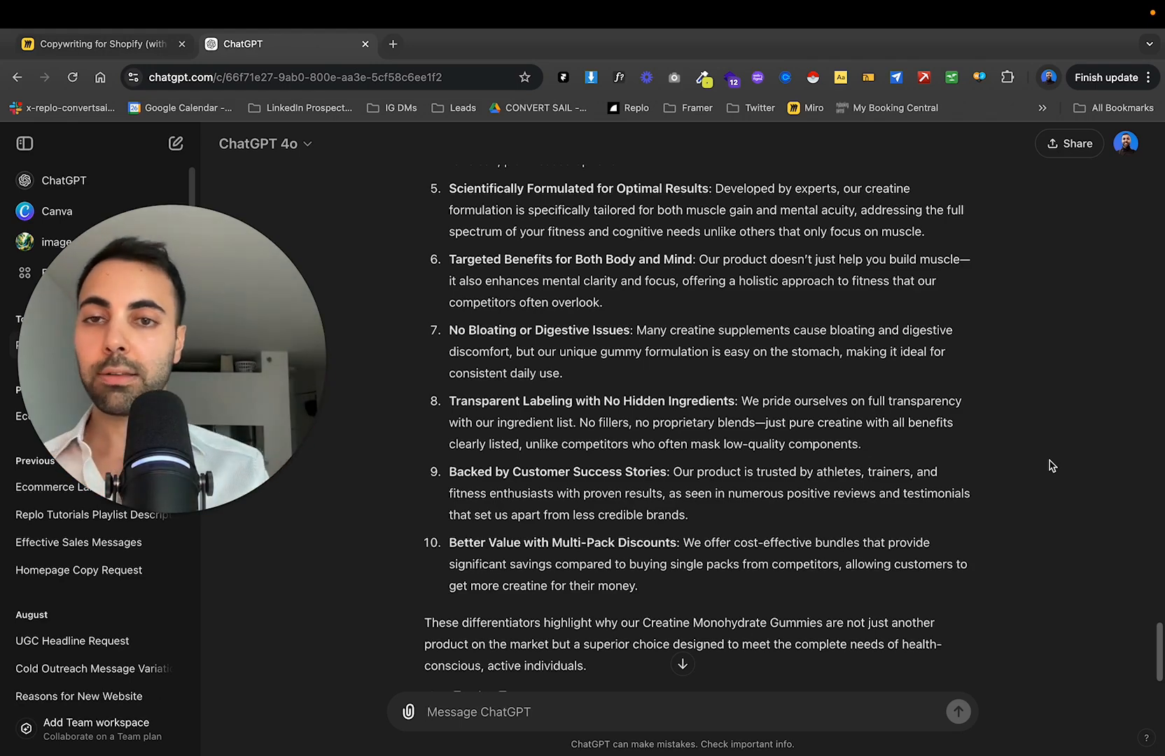
scroll(932, 485, down, 2)
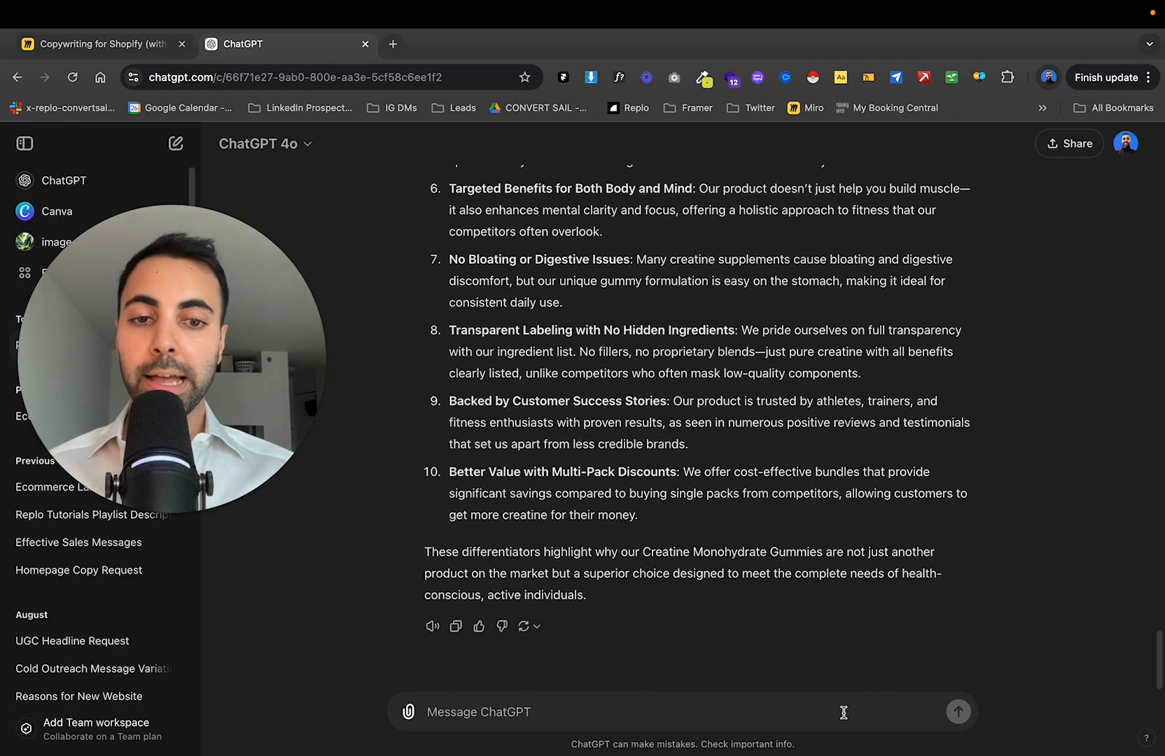
Send the prompt "for the product headline above the fold, give me 15 benefit-focused headlines enticing users to take action".
text(for the )
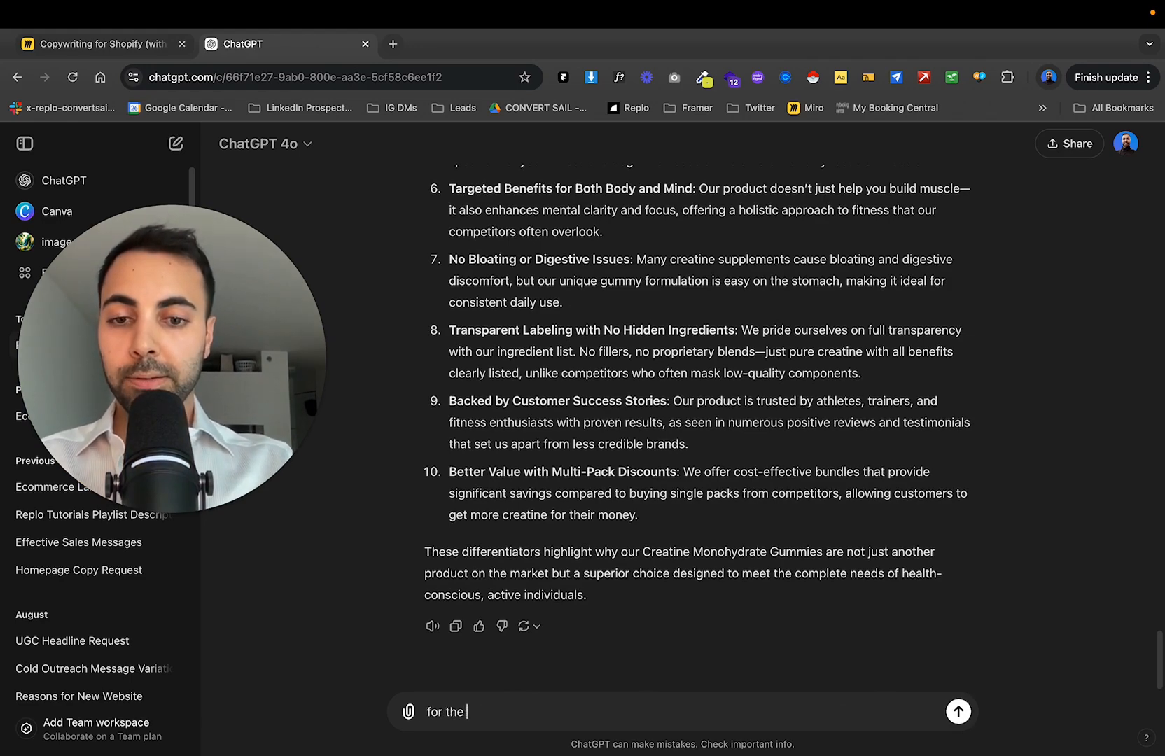
text(heoduct headli)
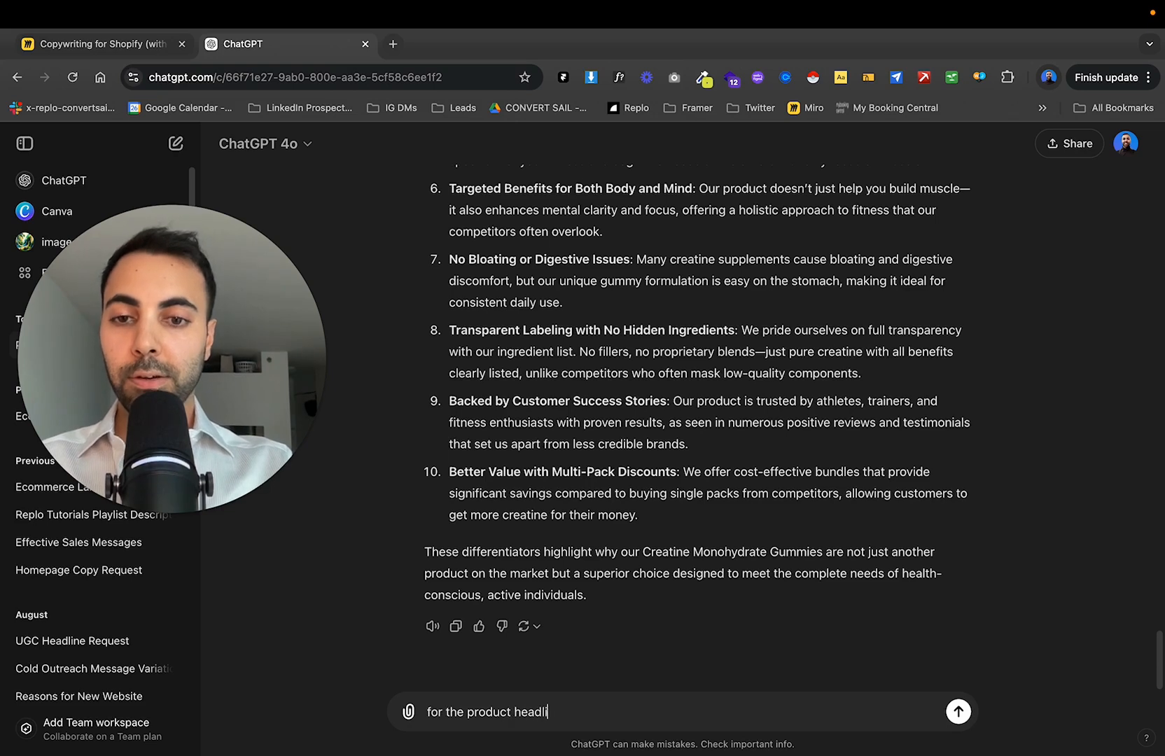
text(ne above the f)
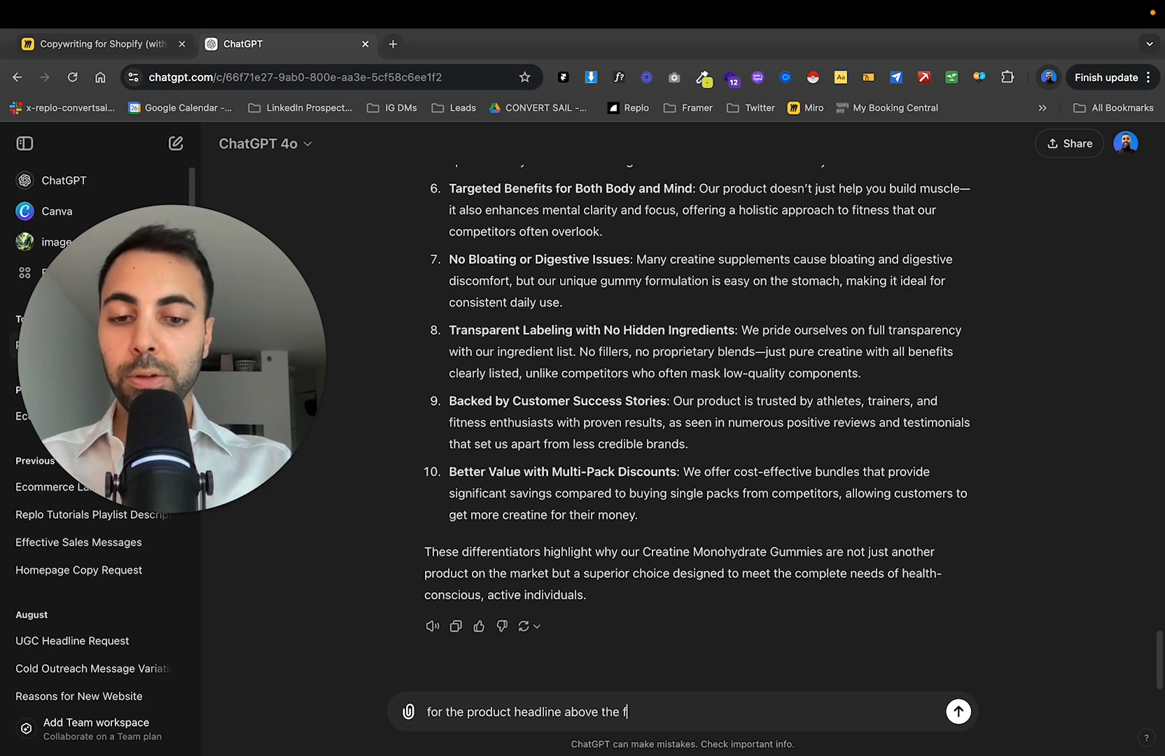
text(old, give me 15 benefit)
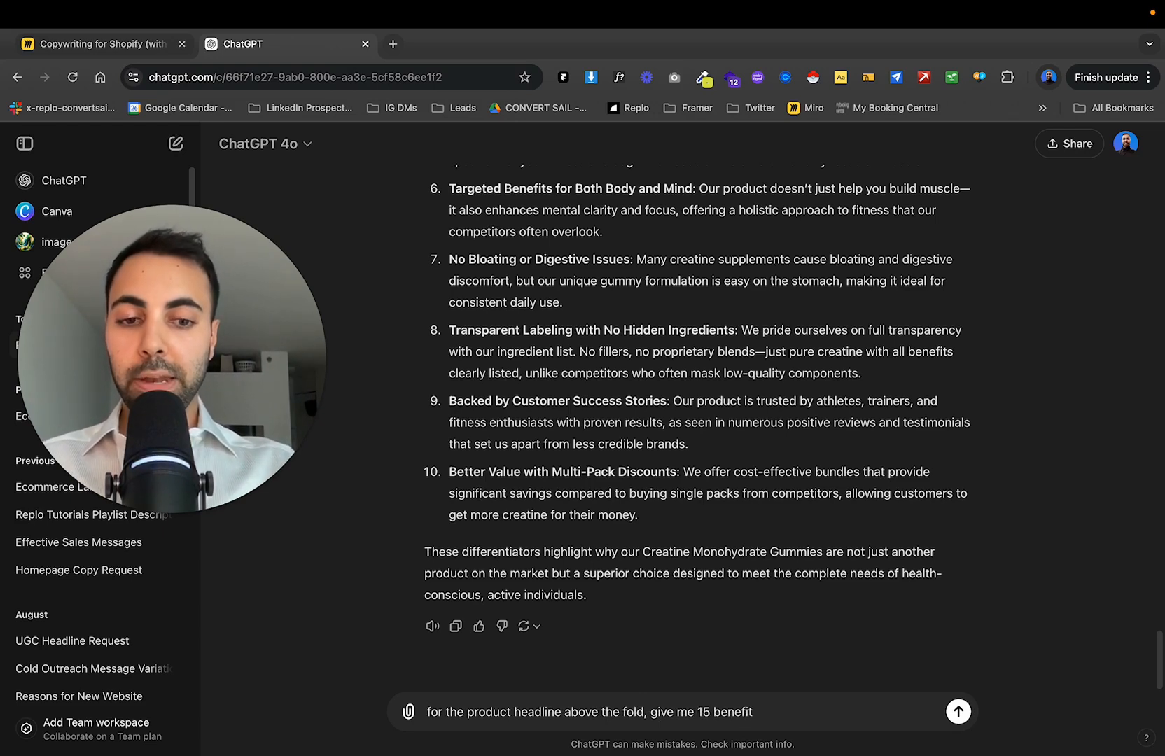
text(-focused)
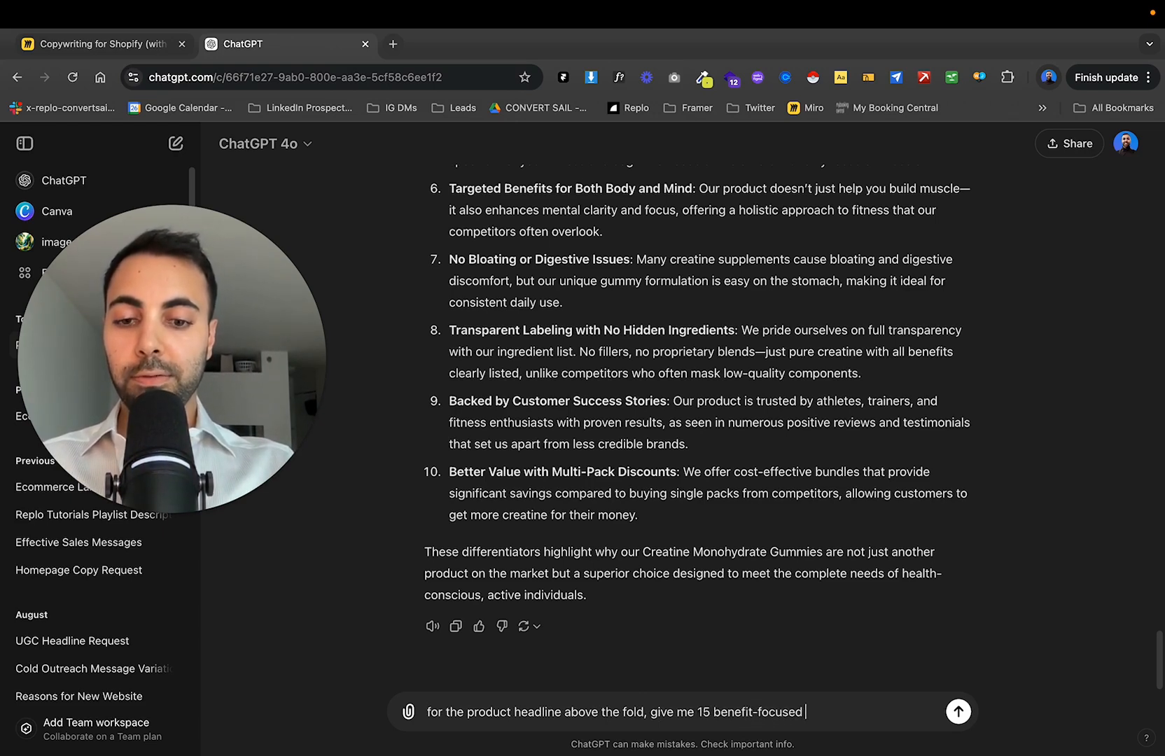
text( headlines)
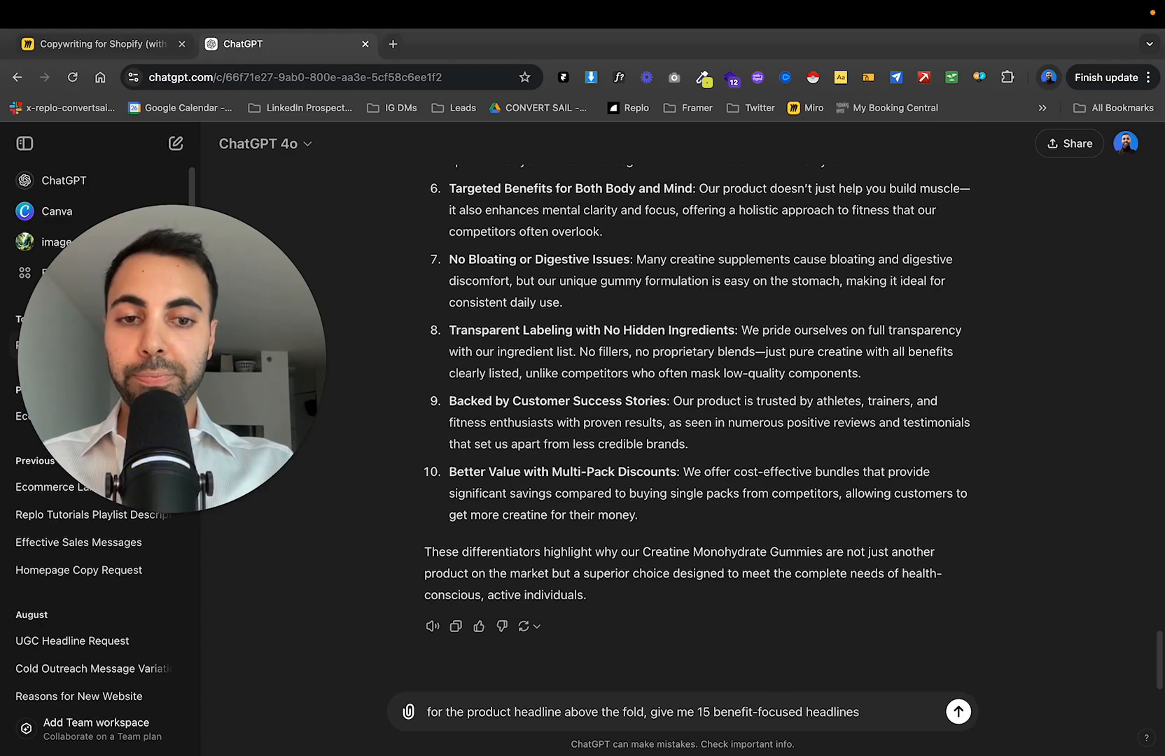
text( enticing )
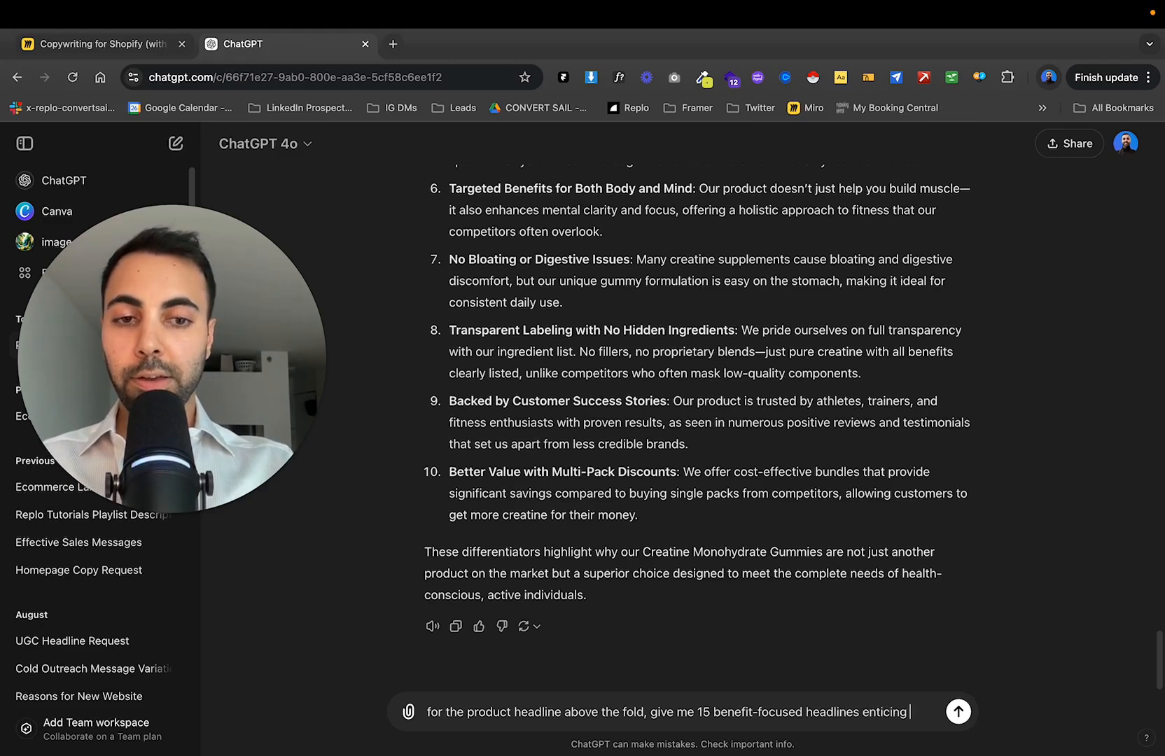
text(users take )
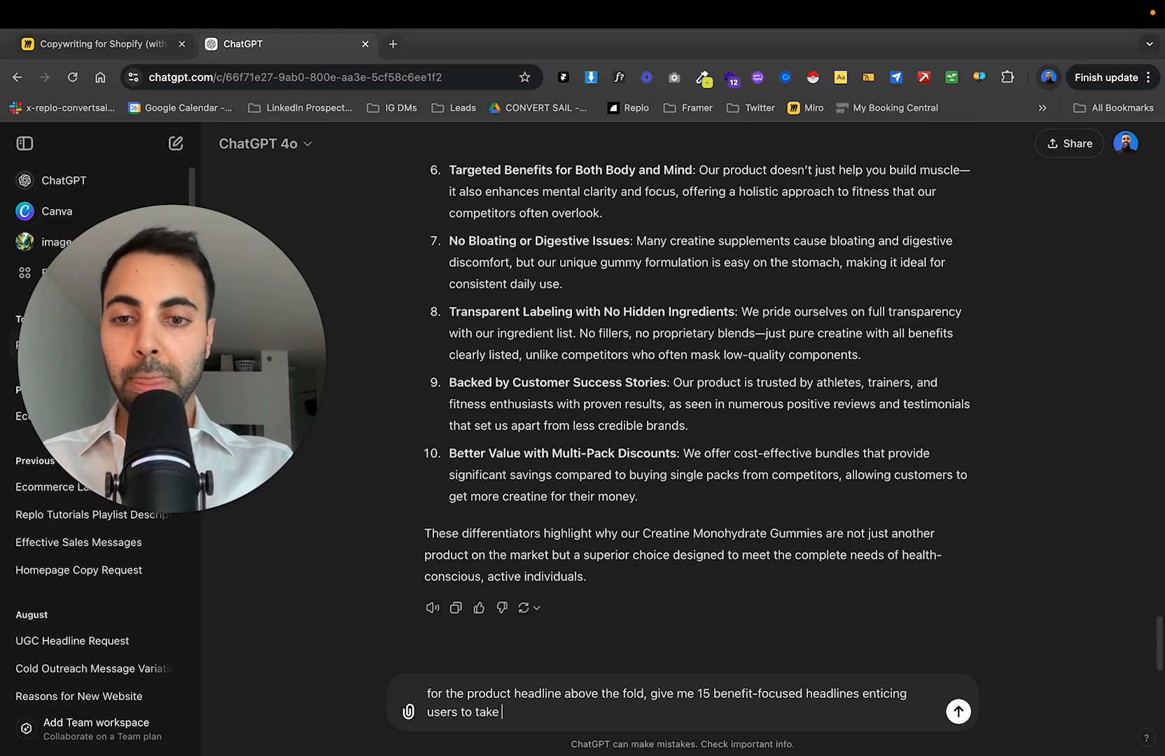
text(action)
key(Return)
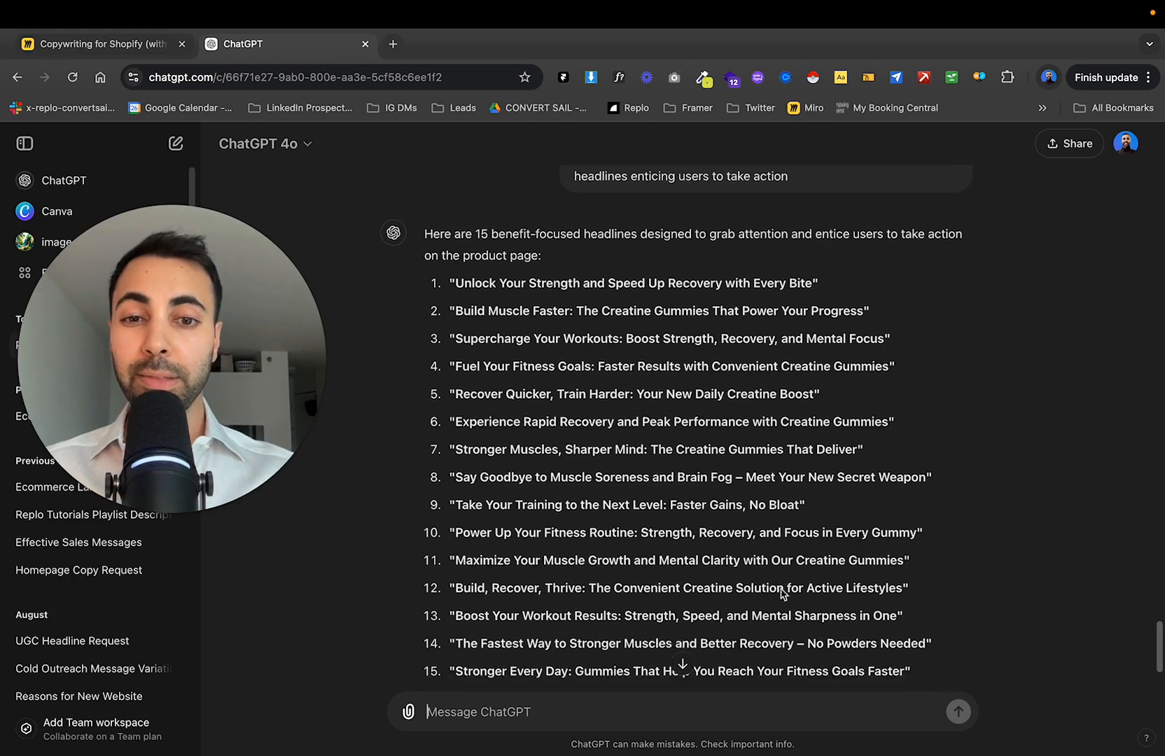
Send the follow-up prompt "make headlines shorter, make sure to include the keyword "gummy" in every one".
scroll(809, 469, up, 1)
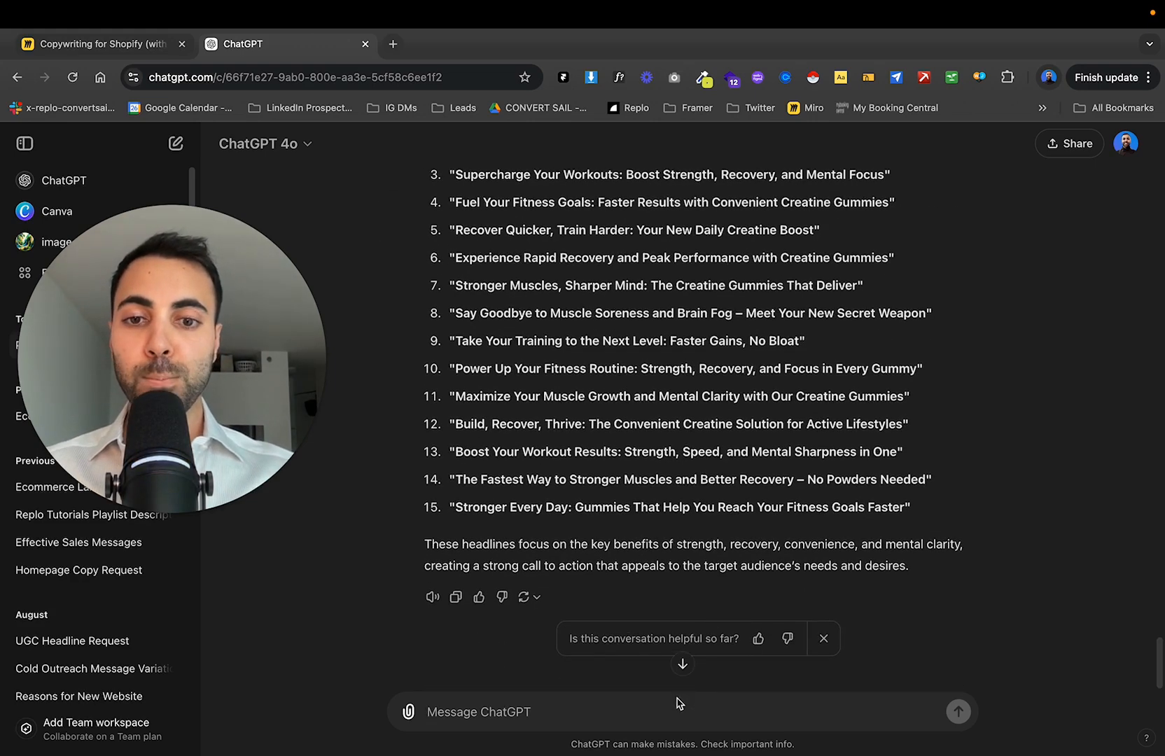
scroll(740, 617, down, 1)
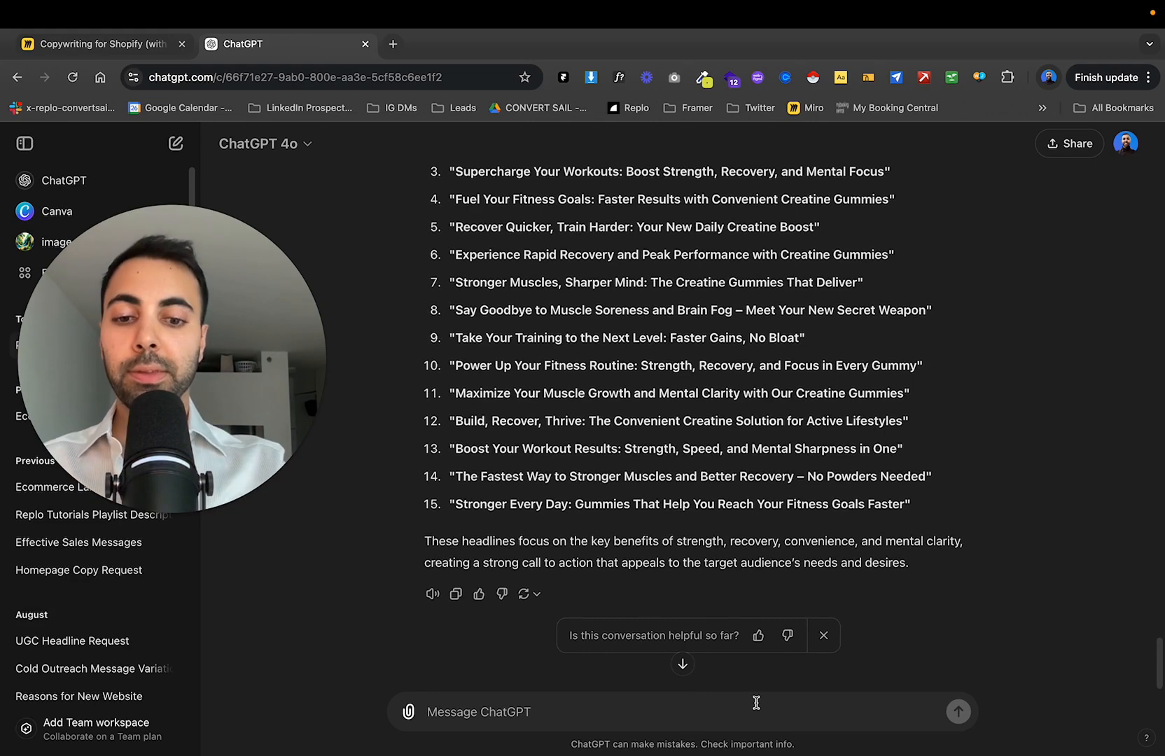
text(make h)
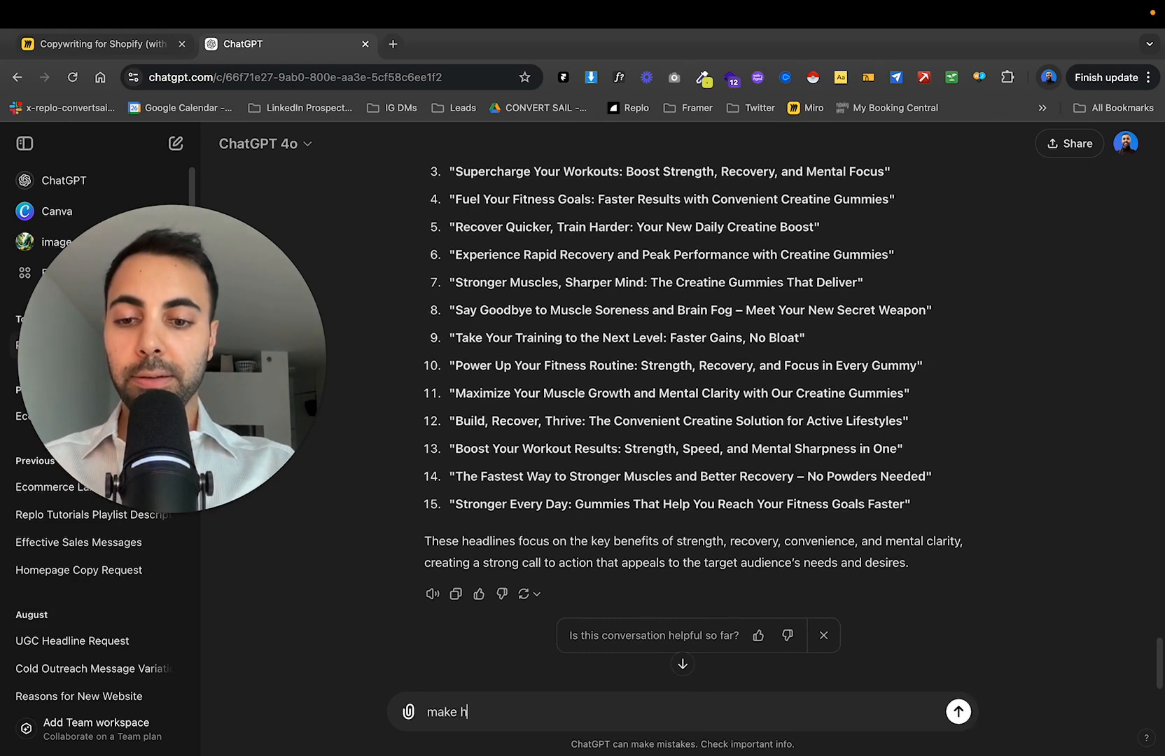
text(eadlines sh)
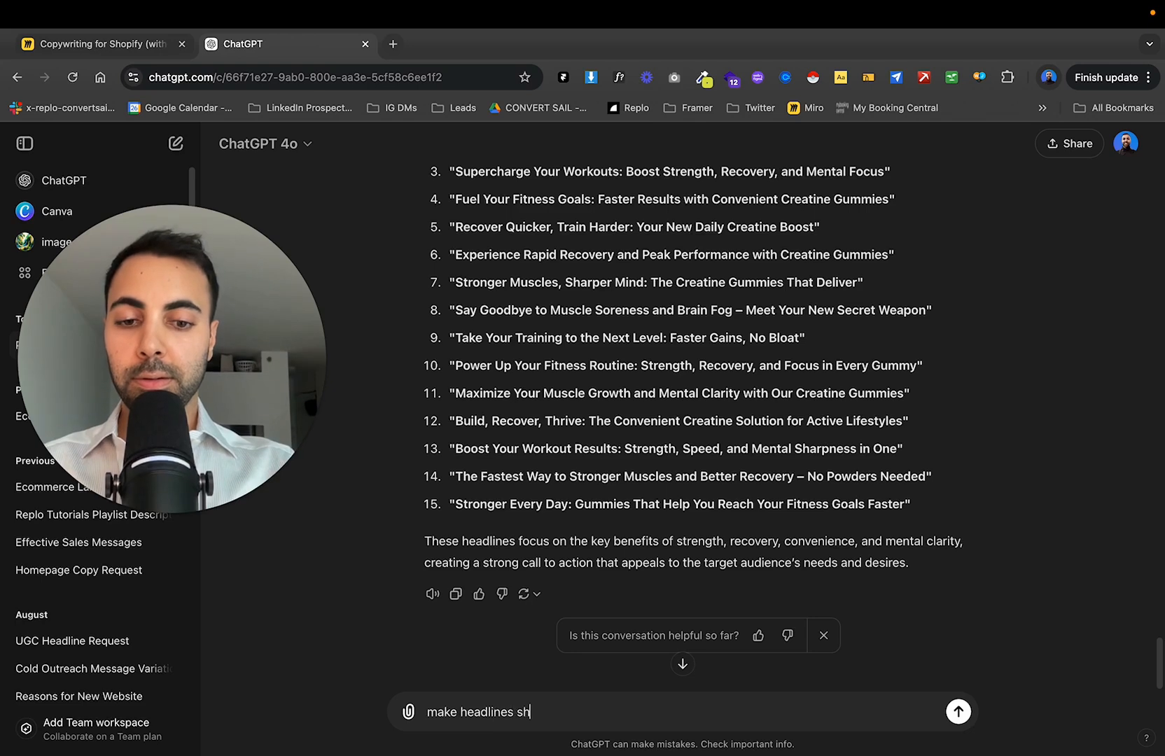
text(orter)
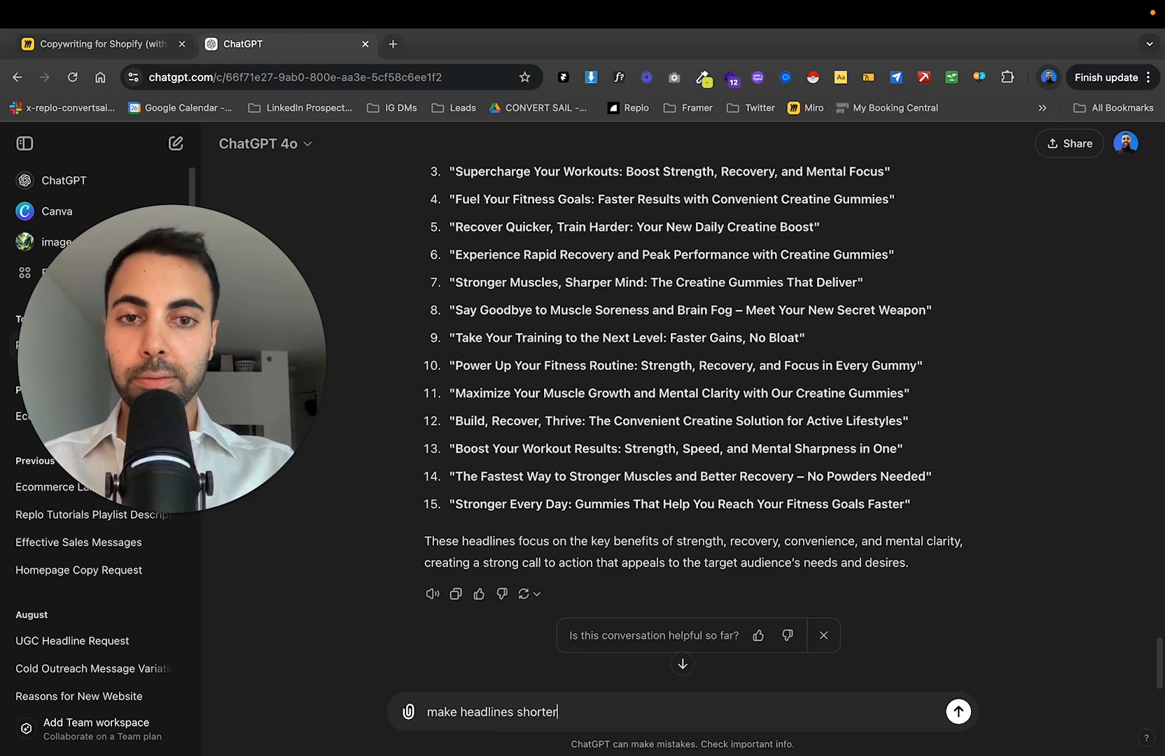
text(, make sure t)
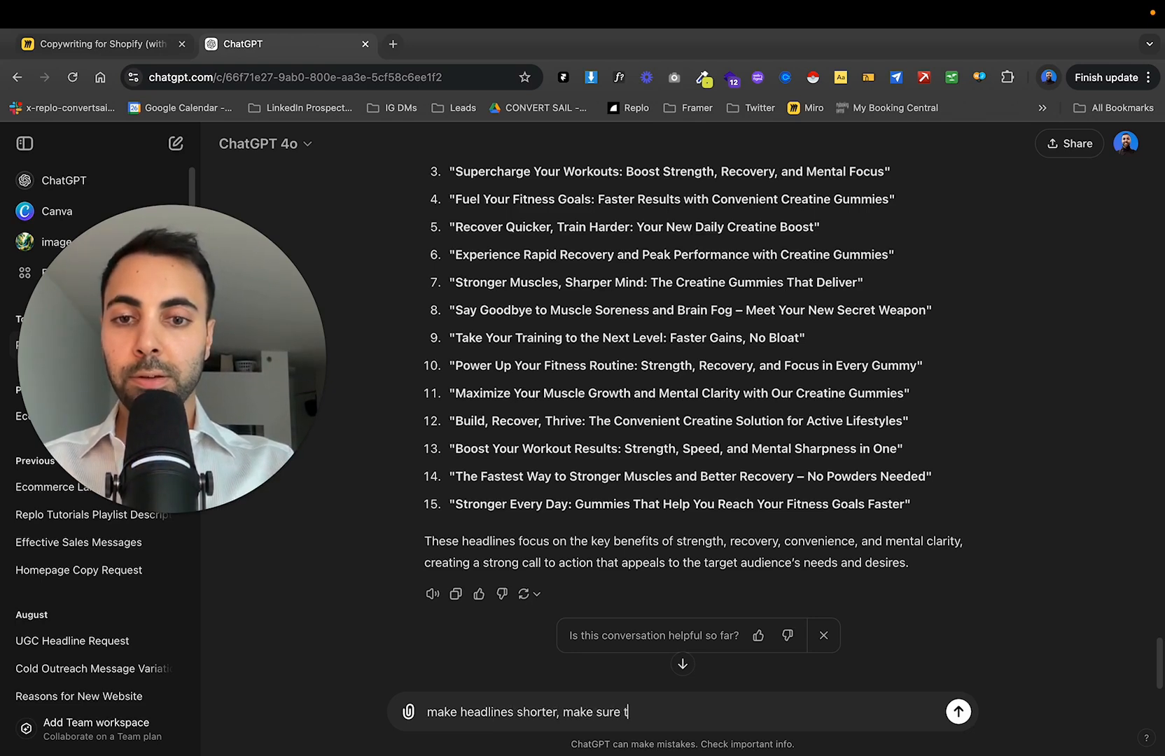
text(o include)
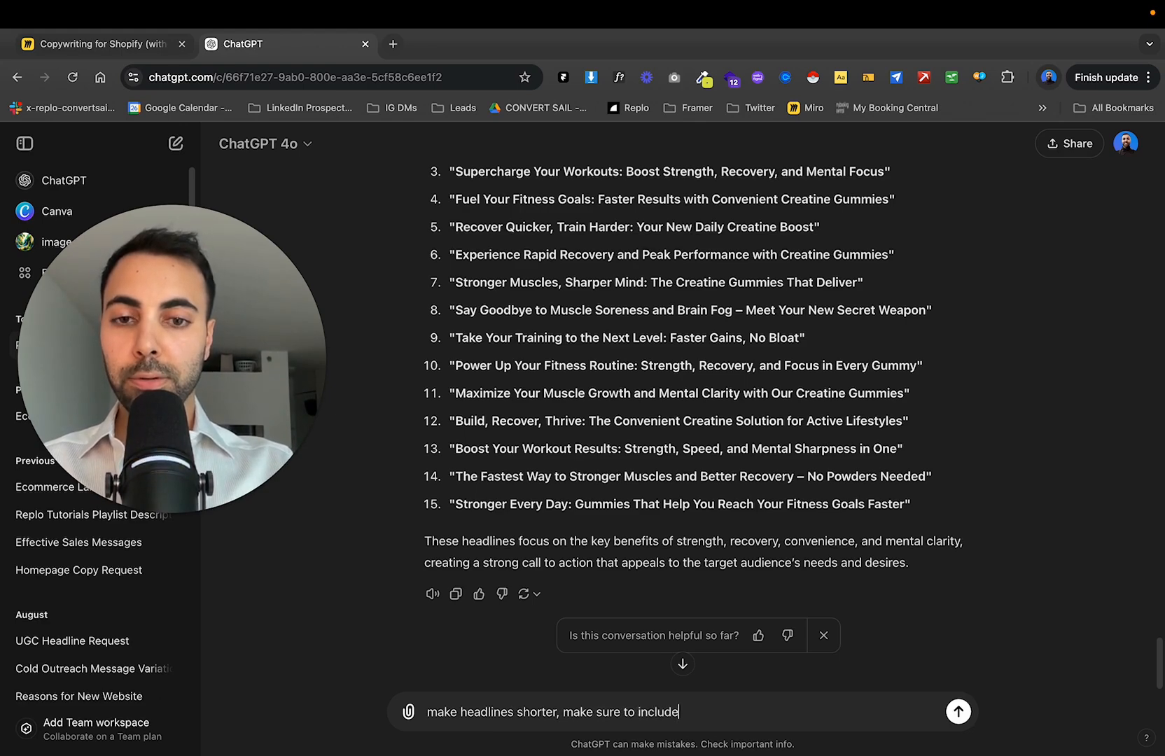
text( the keyword)
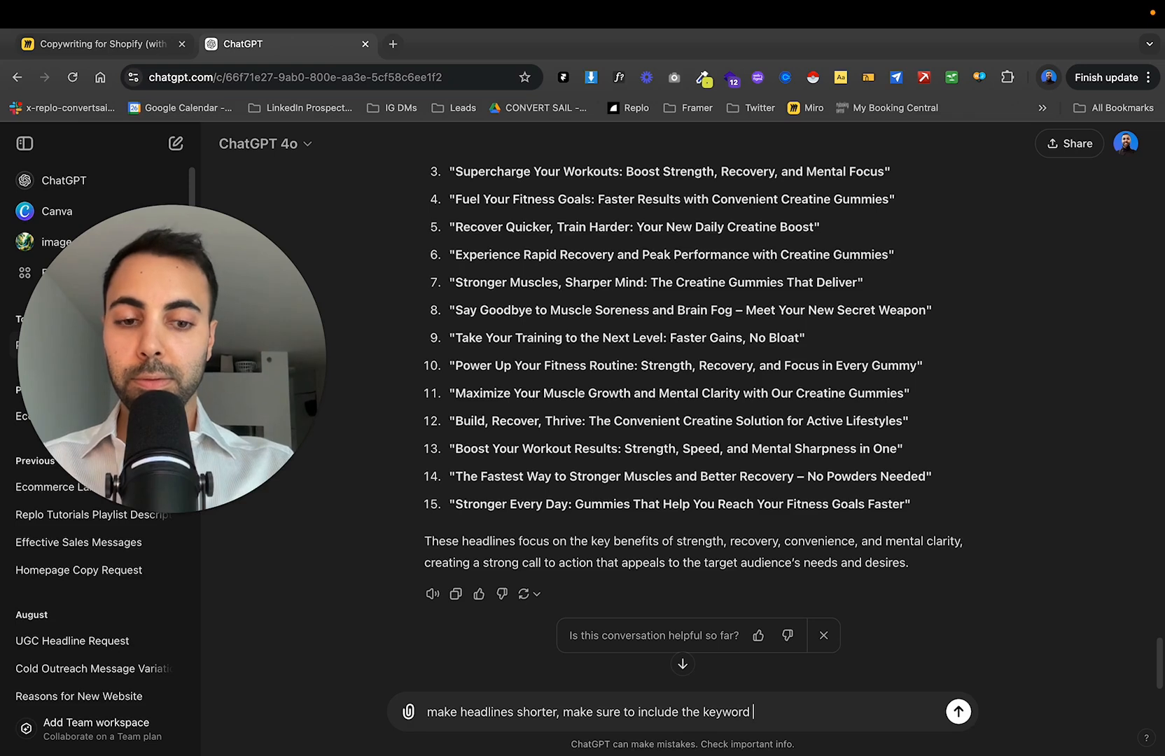
text( "gummy)
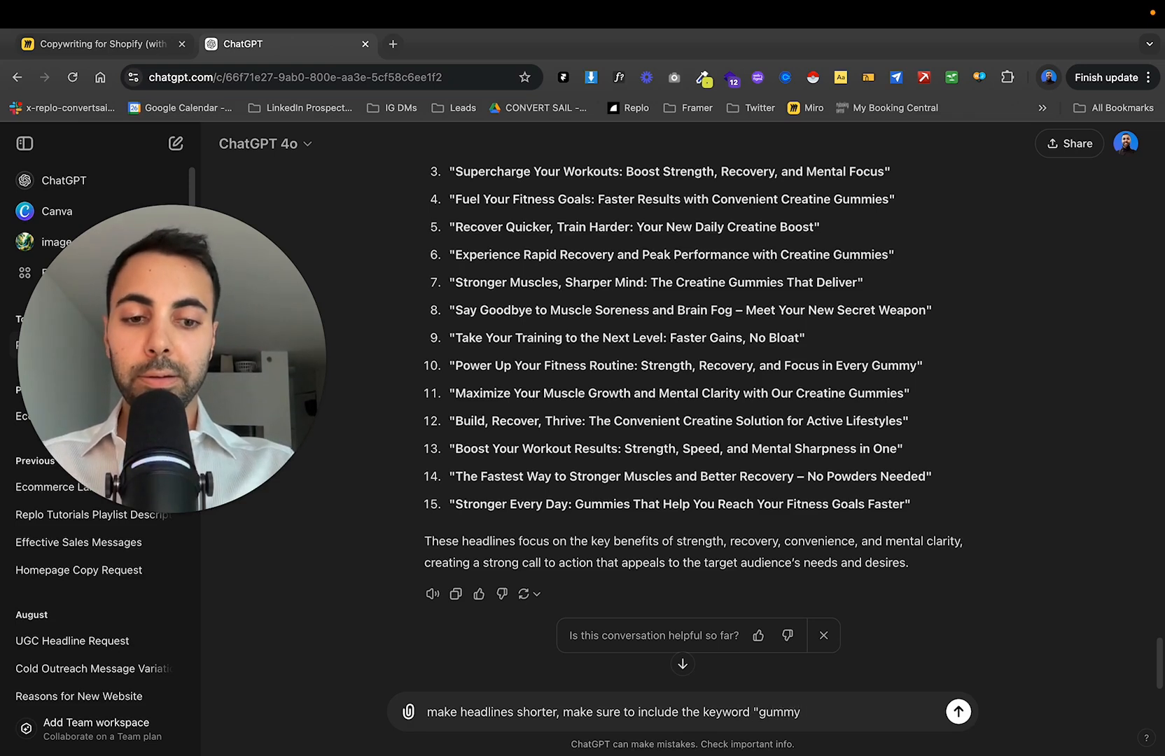
text(" in every on)
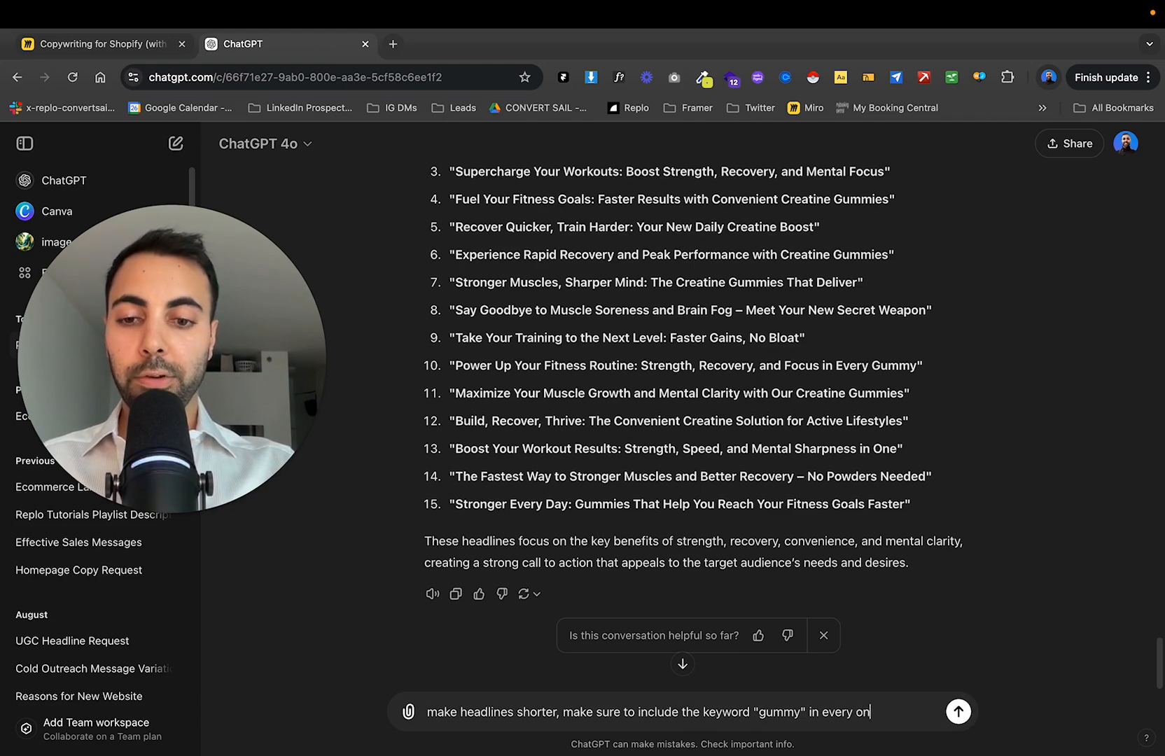
text(e)
key(Return)
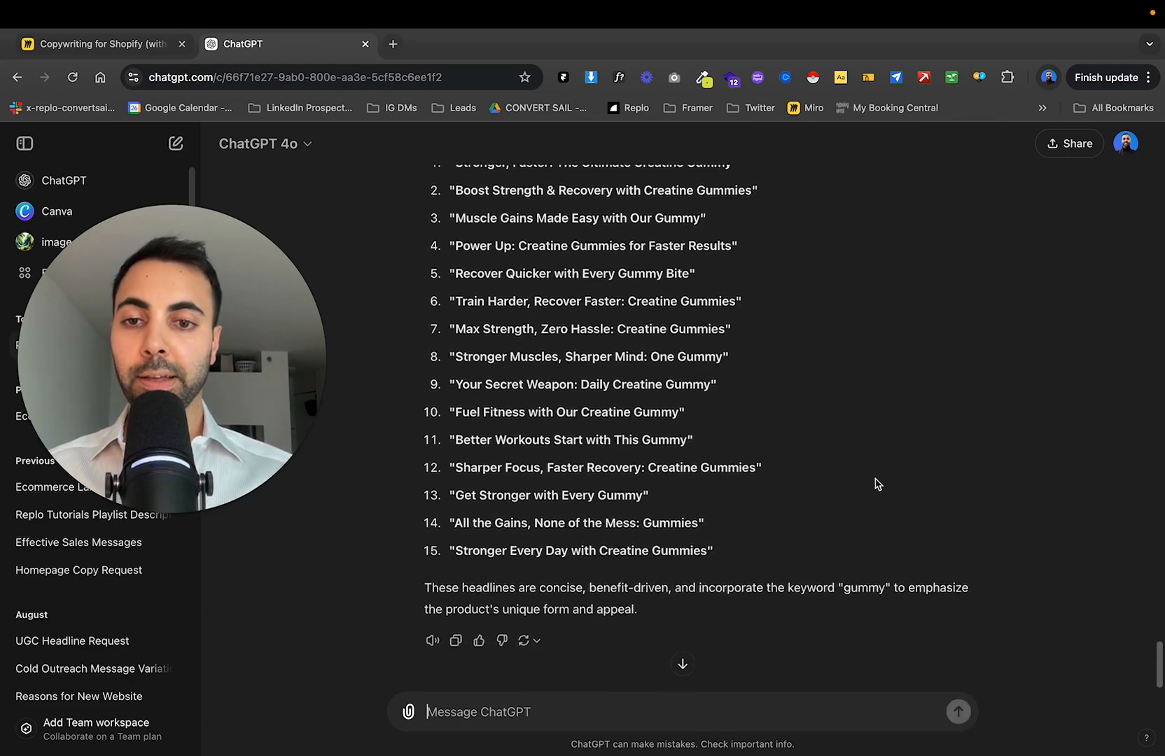
Send the prompt "now give me 6 options for 3 bullets below the headline showing as much value and benefits as possible".
click(809, 705)
text(now give me)
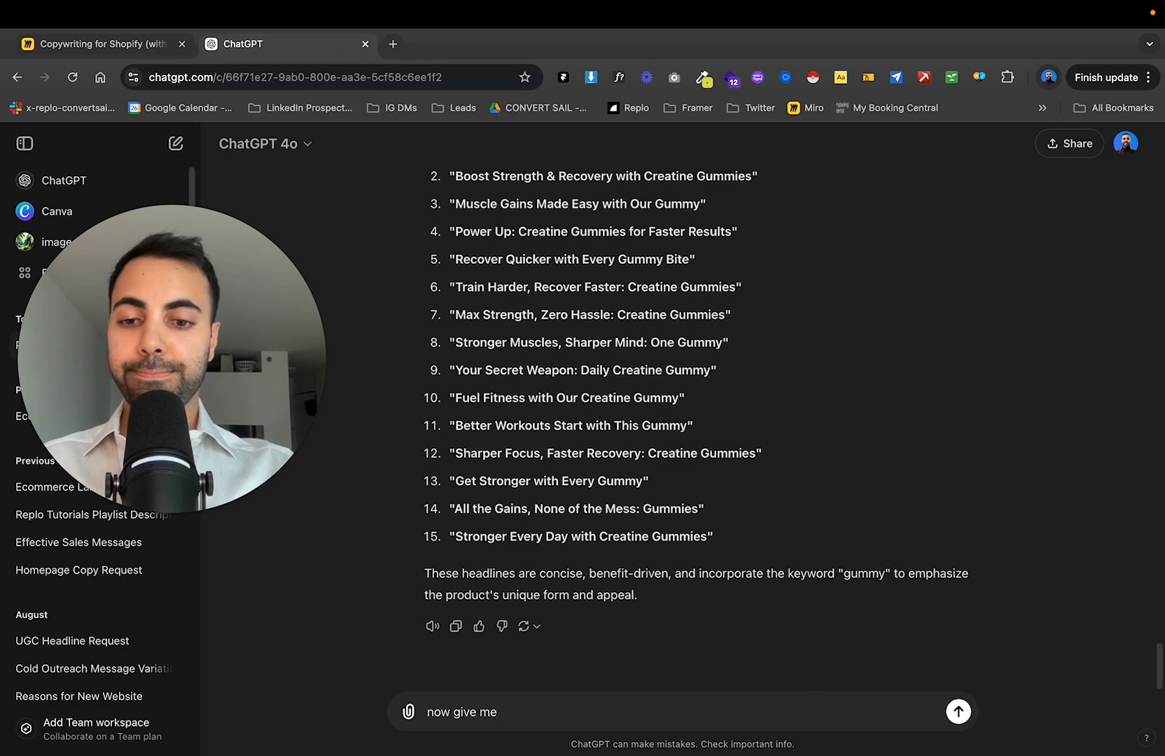
text(6 options for 3 bu)
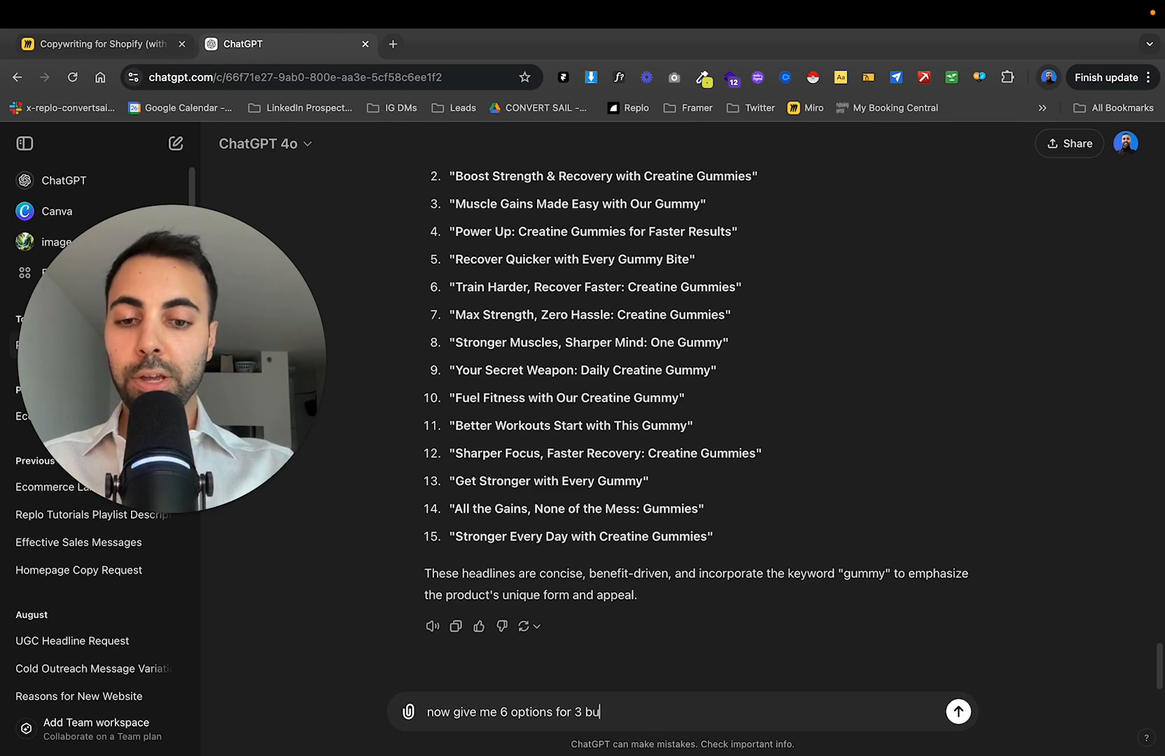
text(llets)
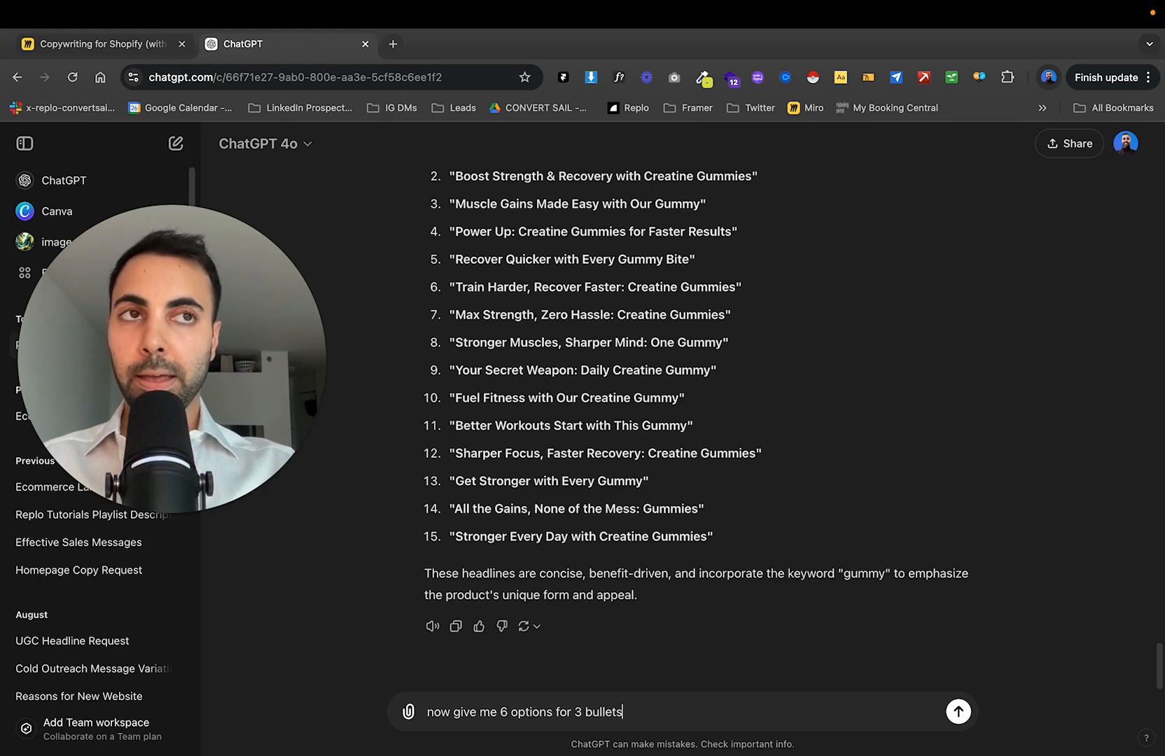
text( bel)
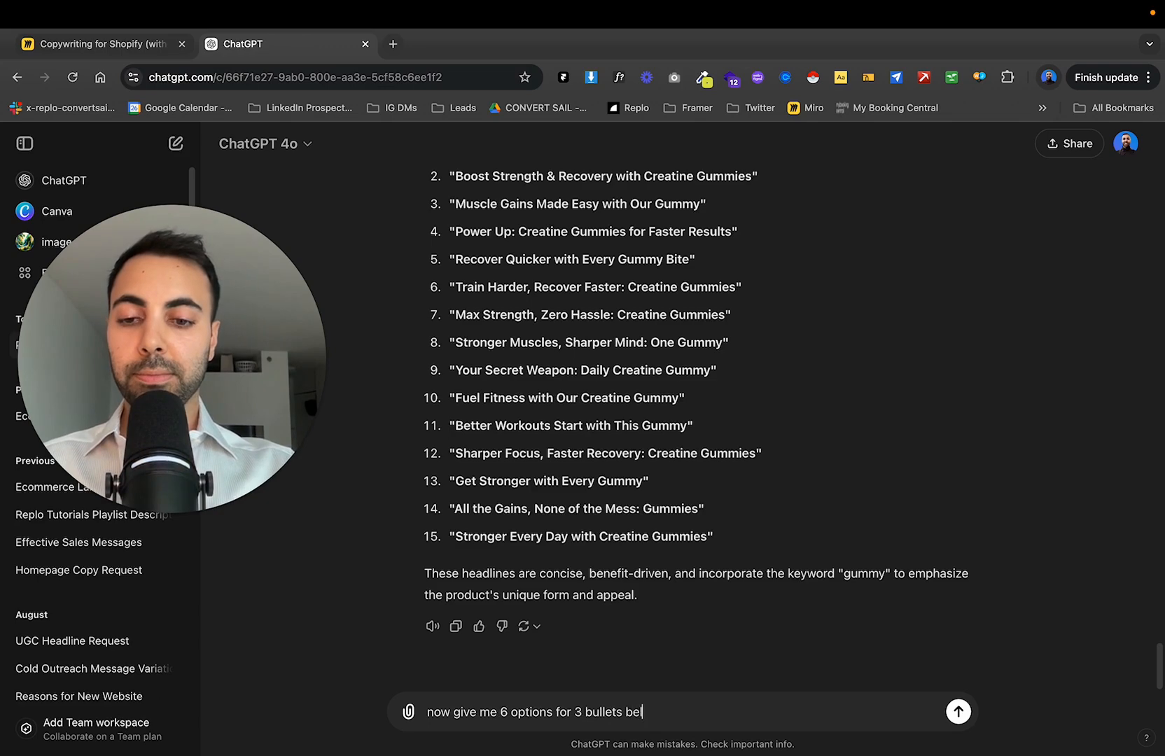
text(ow the headlines)
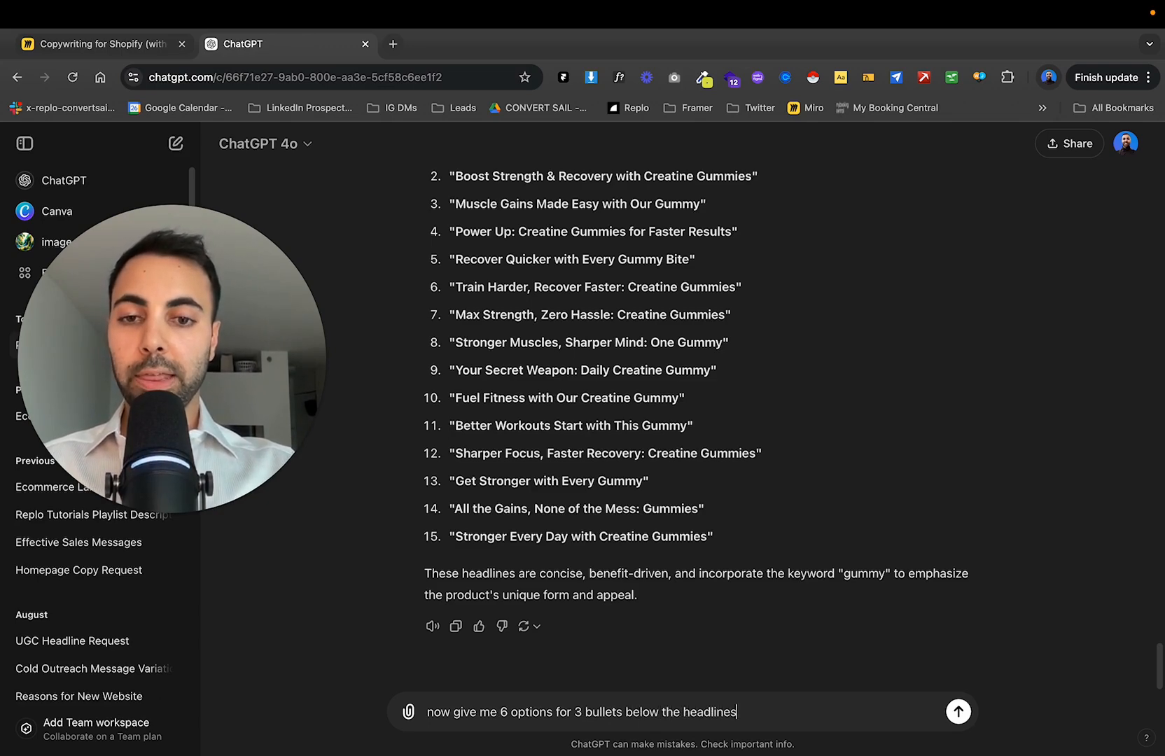
key(BackSpace)
text( giving as much v)
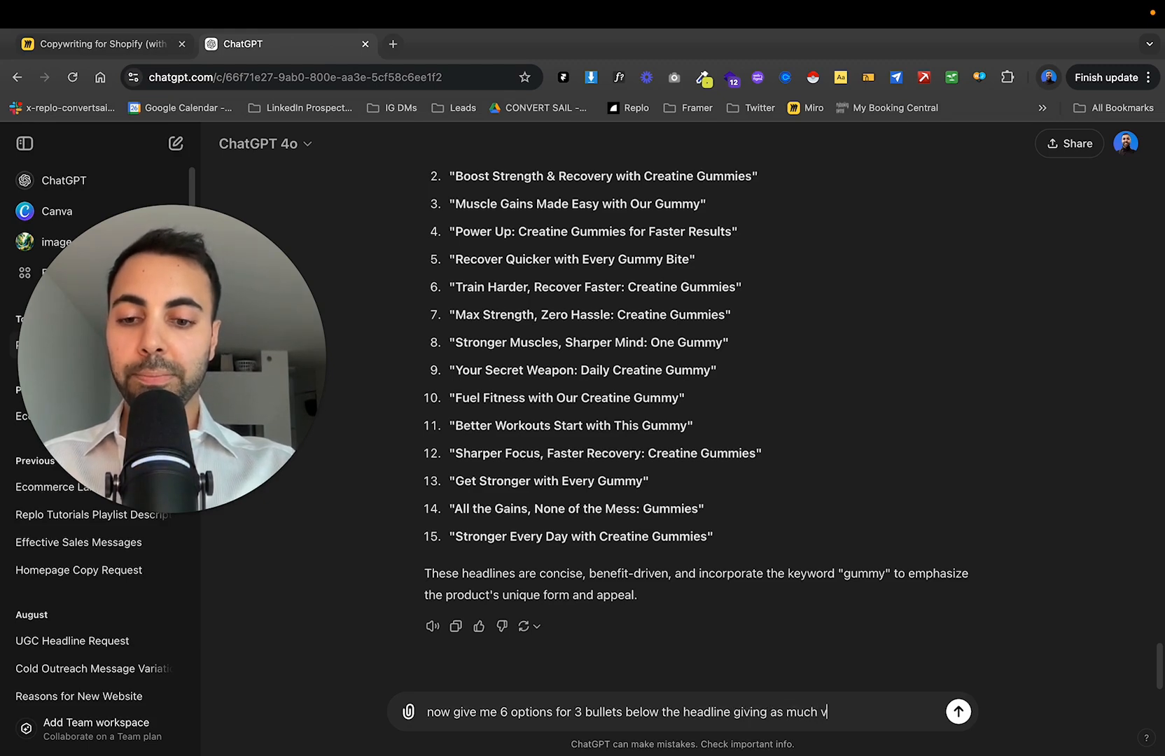
key(alt+BackSpace)
key(alt+BackSpace)
key(alt+BackSpace)
key(alt+BackSpace)
key(alt+BackSpace)
text(showing)
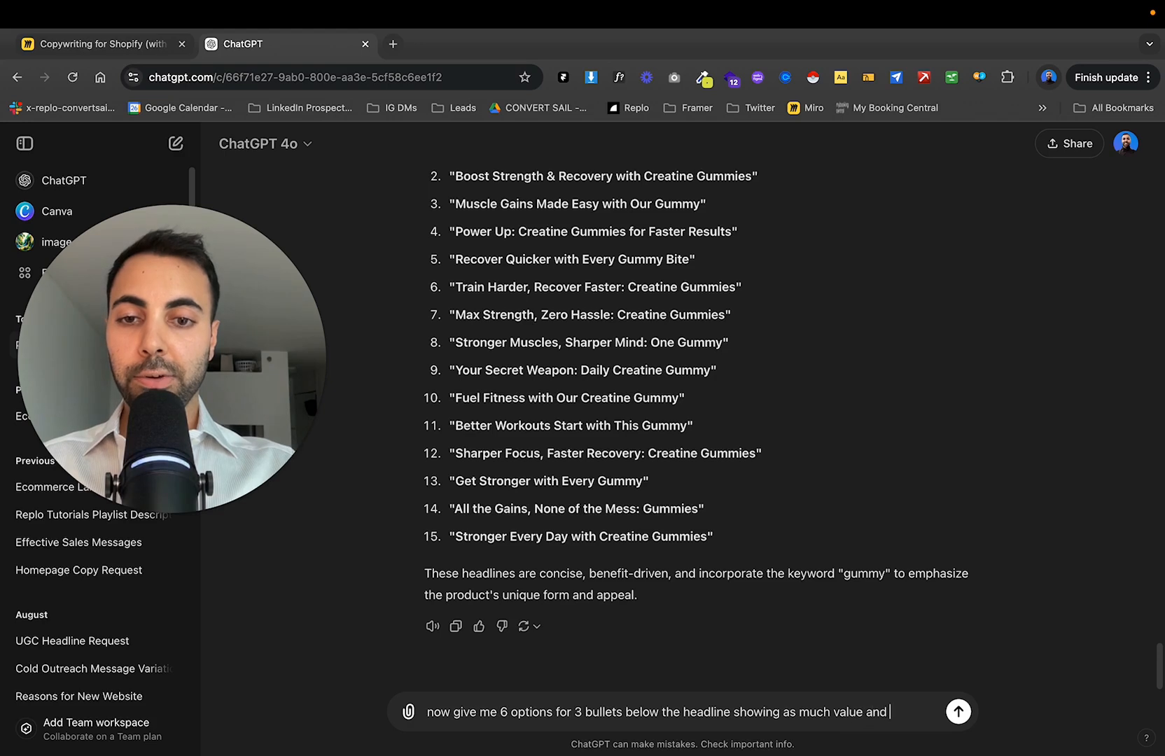
text(s as possible)
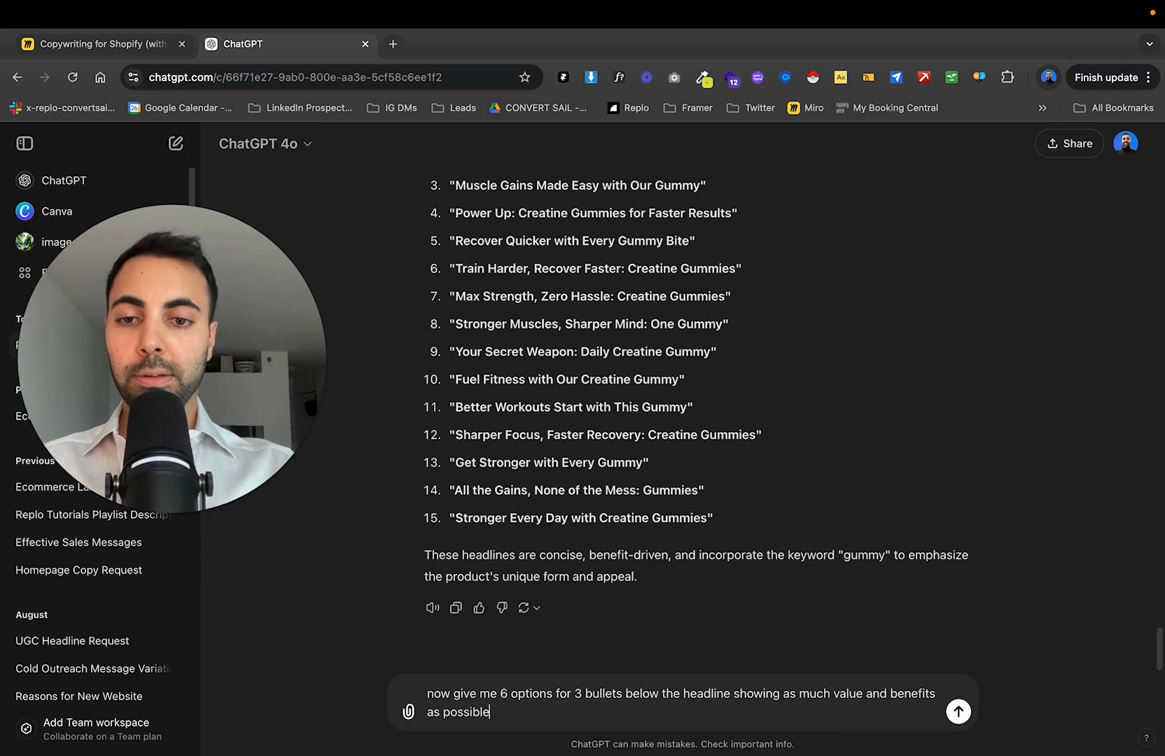
key(Return)
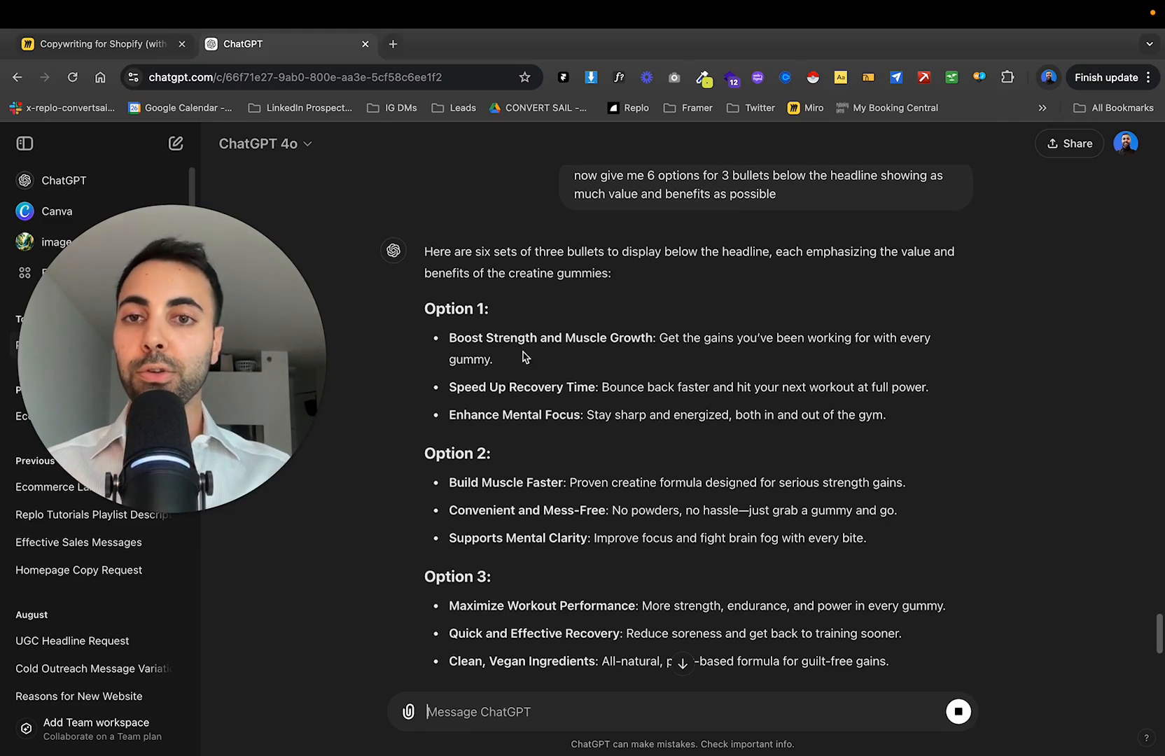
Review the six bullet options against the earlier headlines and the Authority, Offer and FAQ sections of the generated layout.
scroll(702, 414, down, 7)
scroll(798, 463, up, 6)
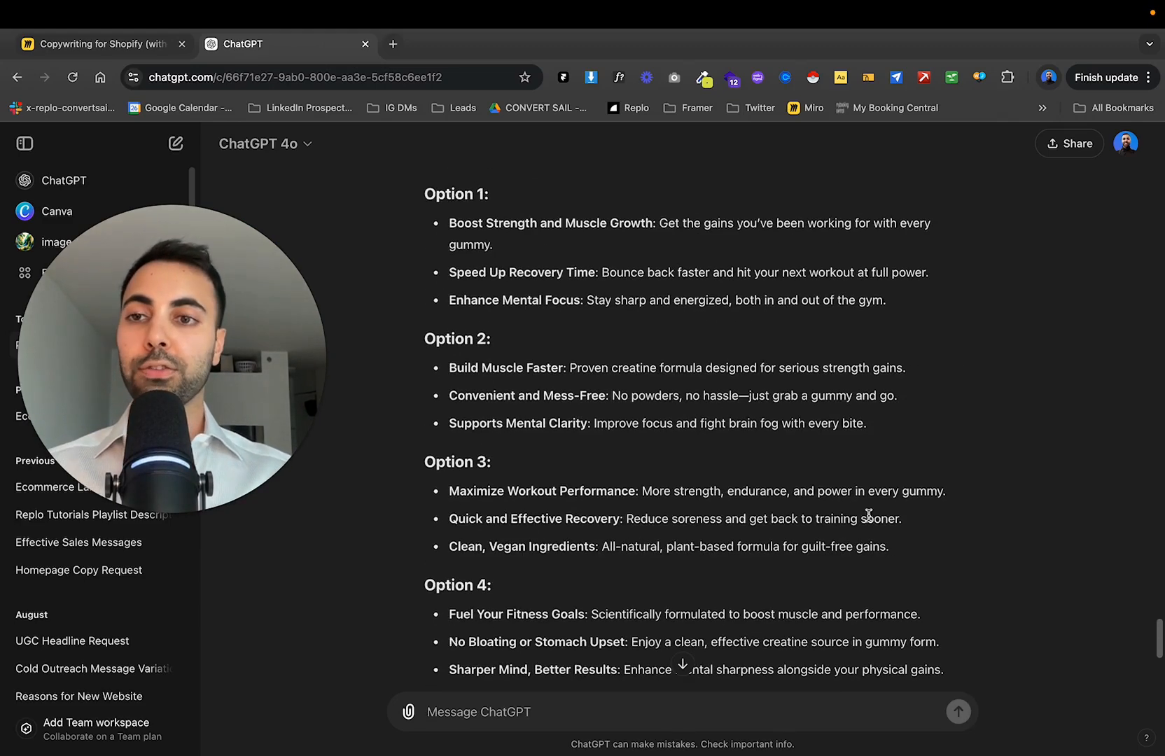
scroll(796, 452, up, 15)
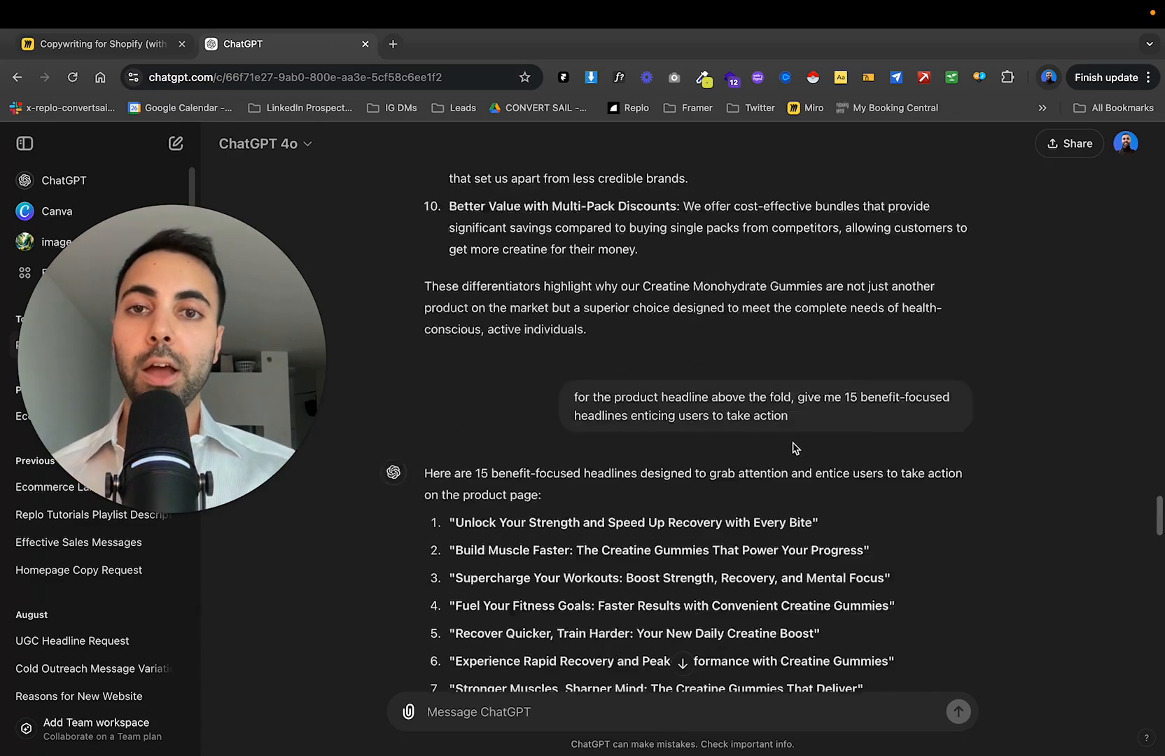
scroll(780, 452, up, 15)
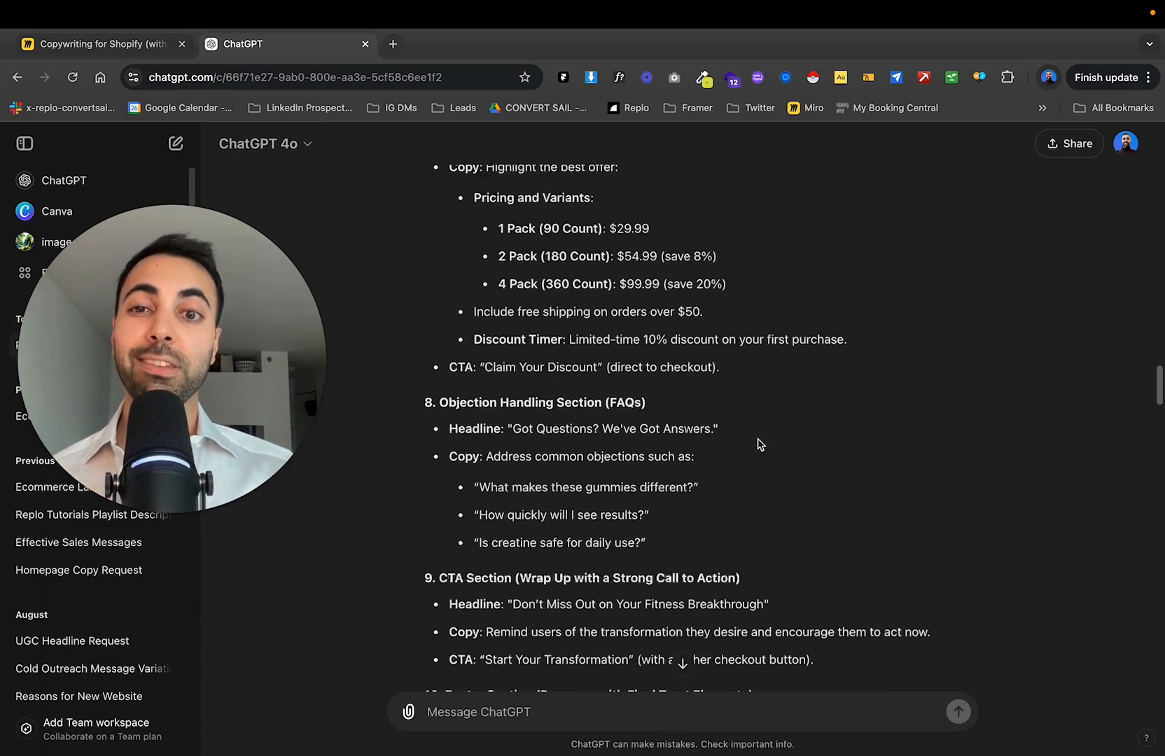
scroll(767, 452, up, 3)
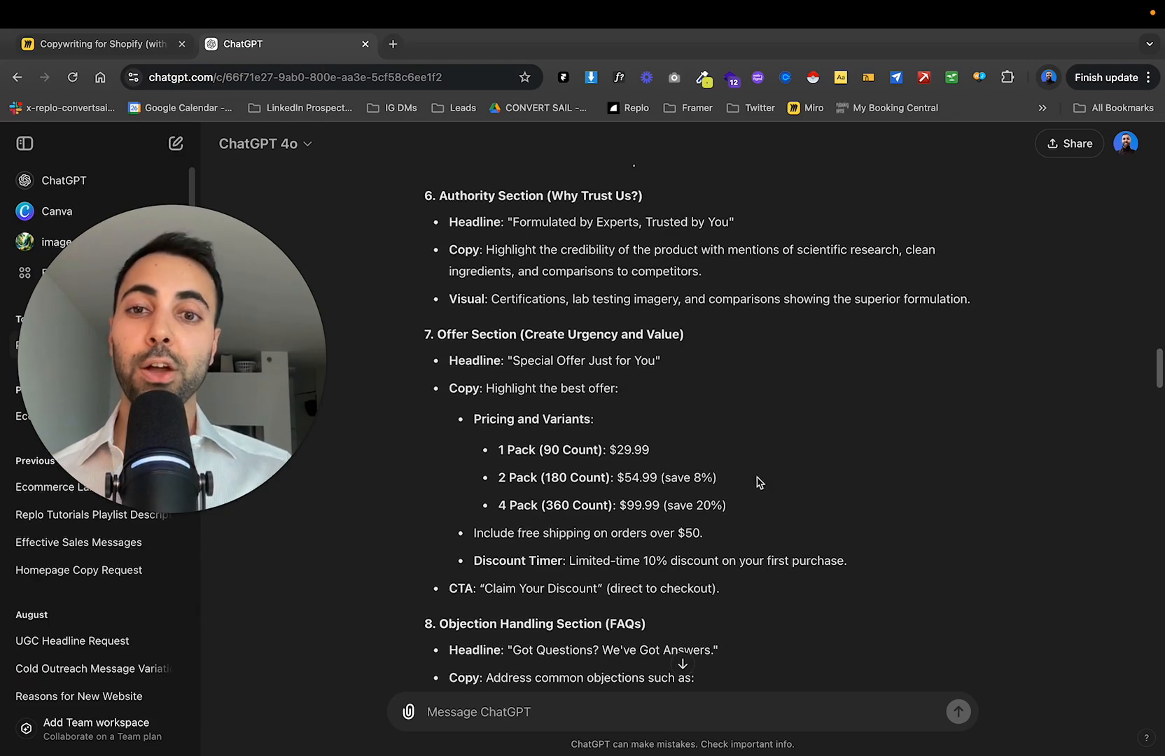
scroll(778, 491, down, 20)
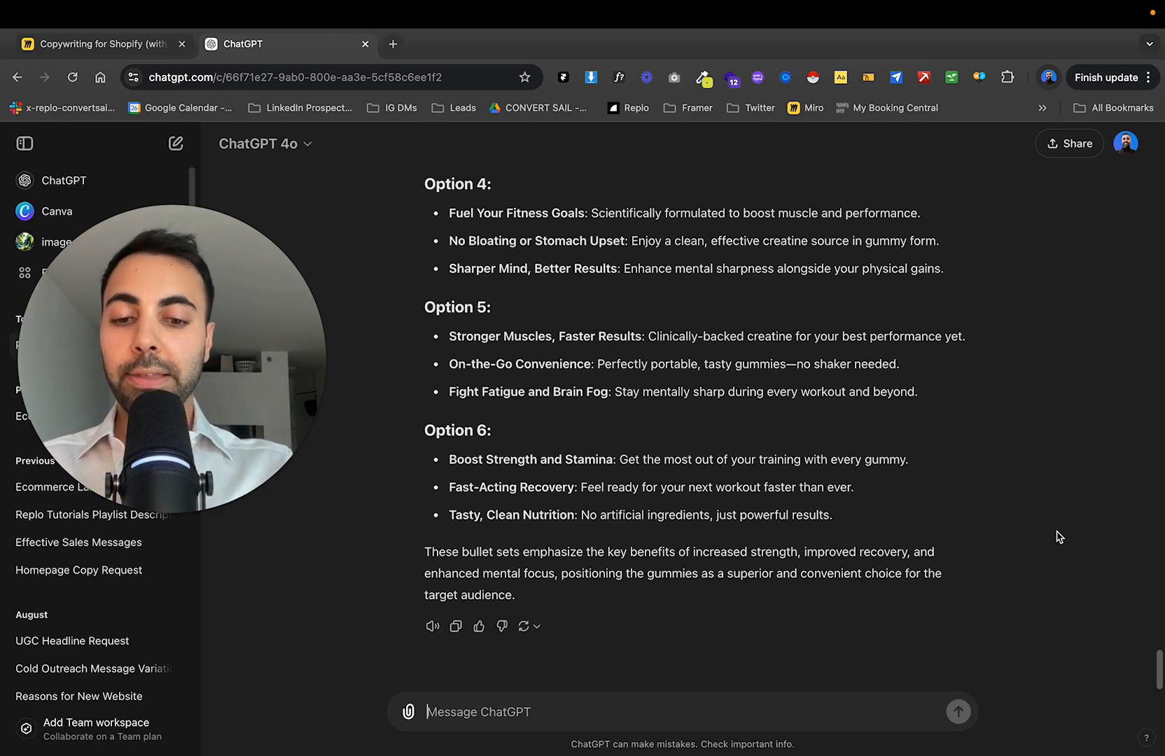
Send a prompt asking for more benefits-section copy showing why the client's brand stands above the competition and all the health benefits of the gummies.
text(now give me more copy for a benefits section, show off why my client's brand stands)
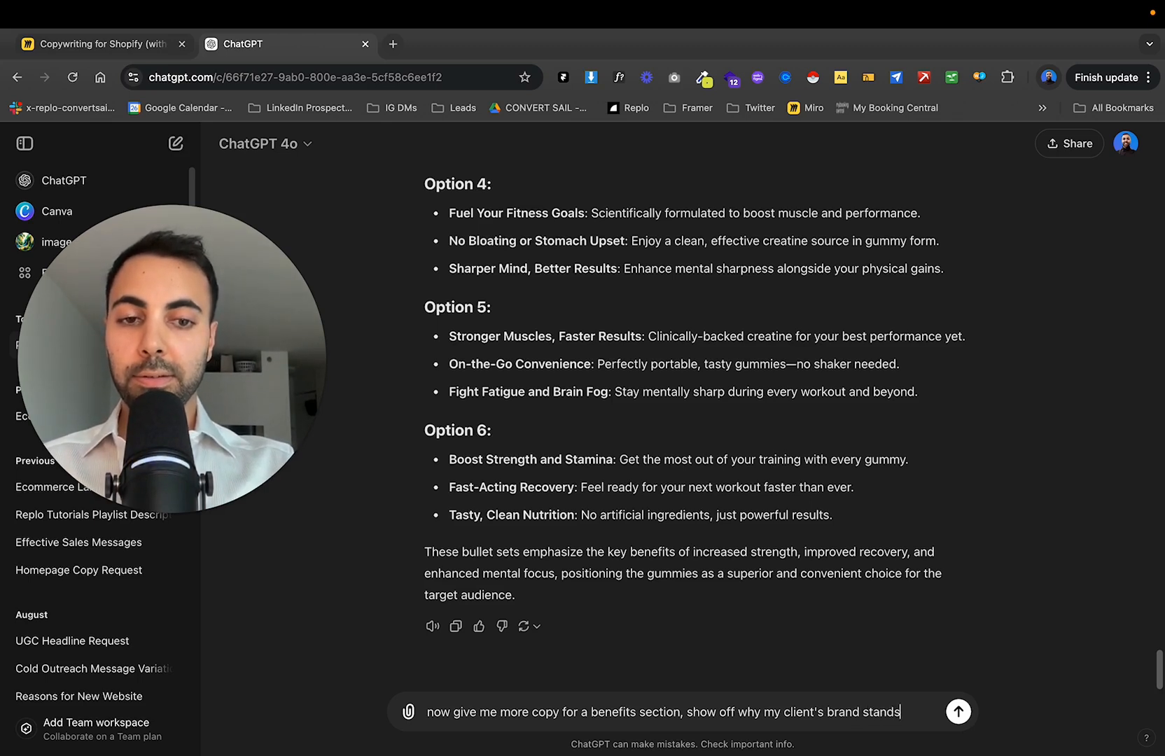
text(ve the competition and show off all the health benefits of our gum)
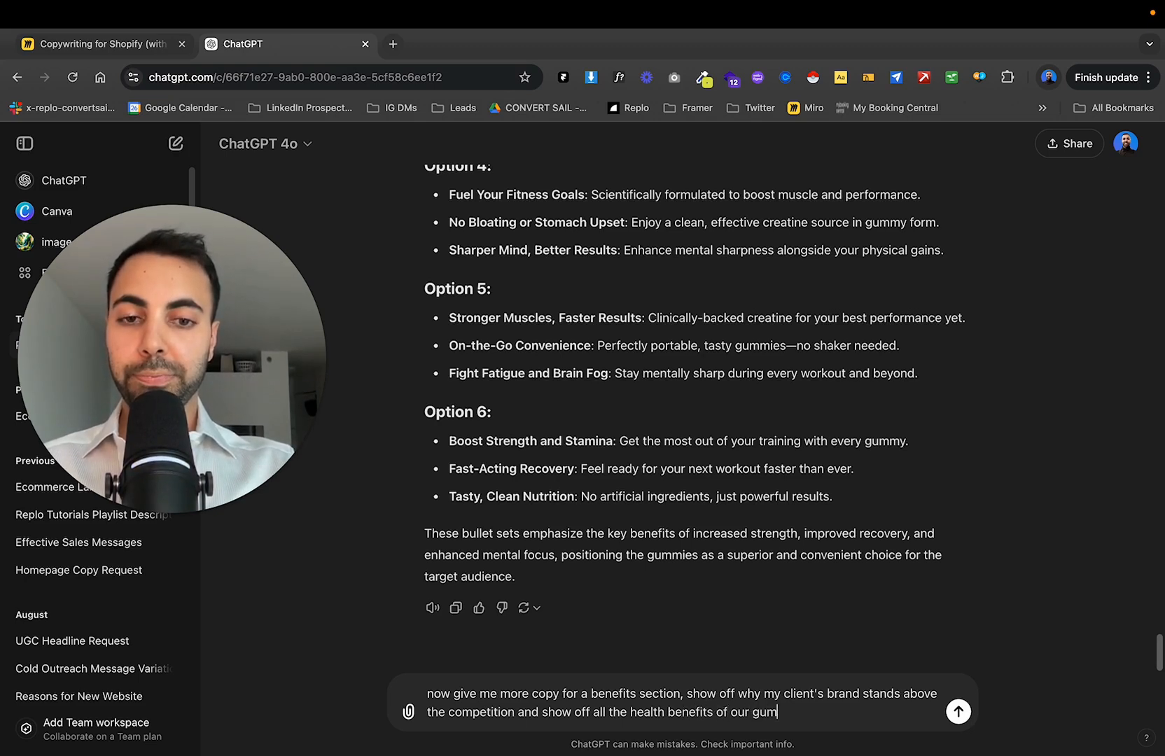
text(s)
key(Return)
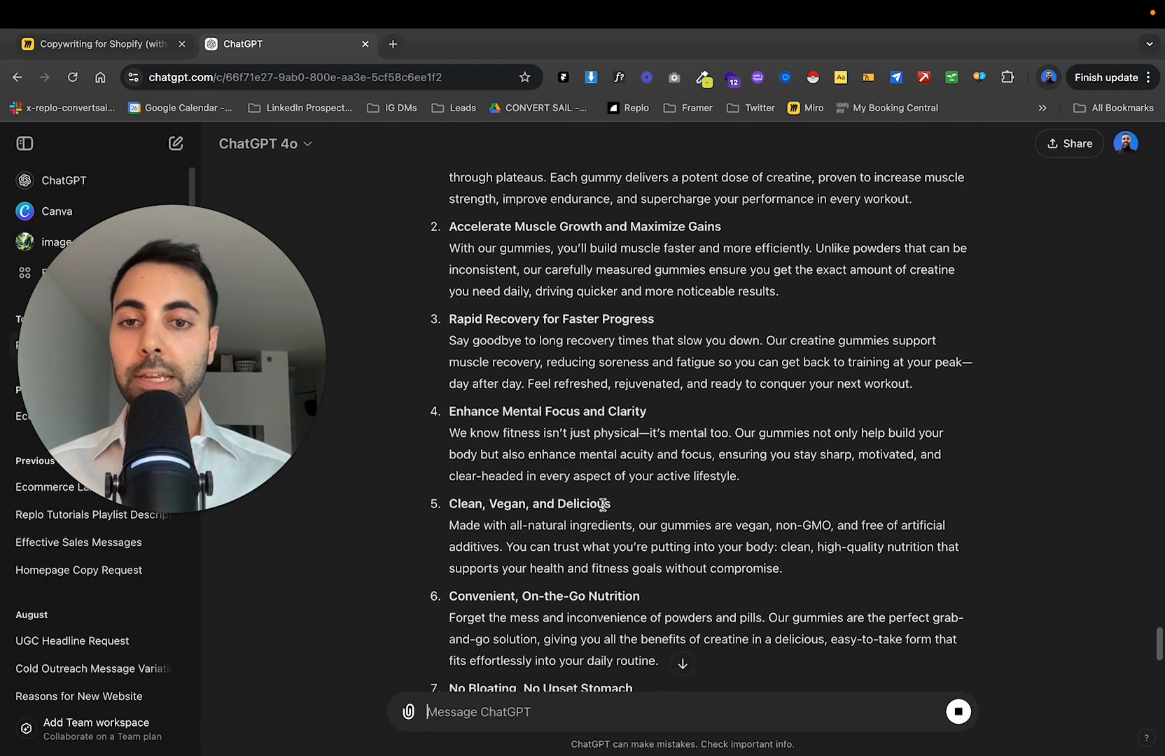
Open the Create creatine monohydrate gummies product page in a new tab and examine its benefit icons, brand comparison table and Science vs Myth section.
click(393, 45)
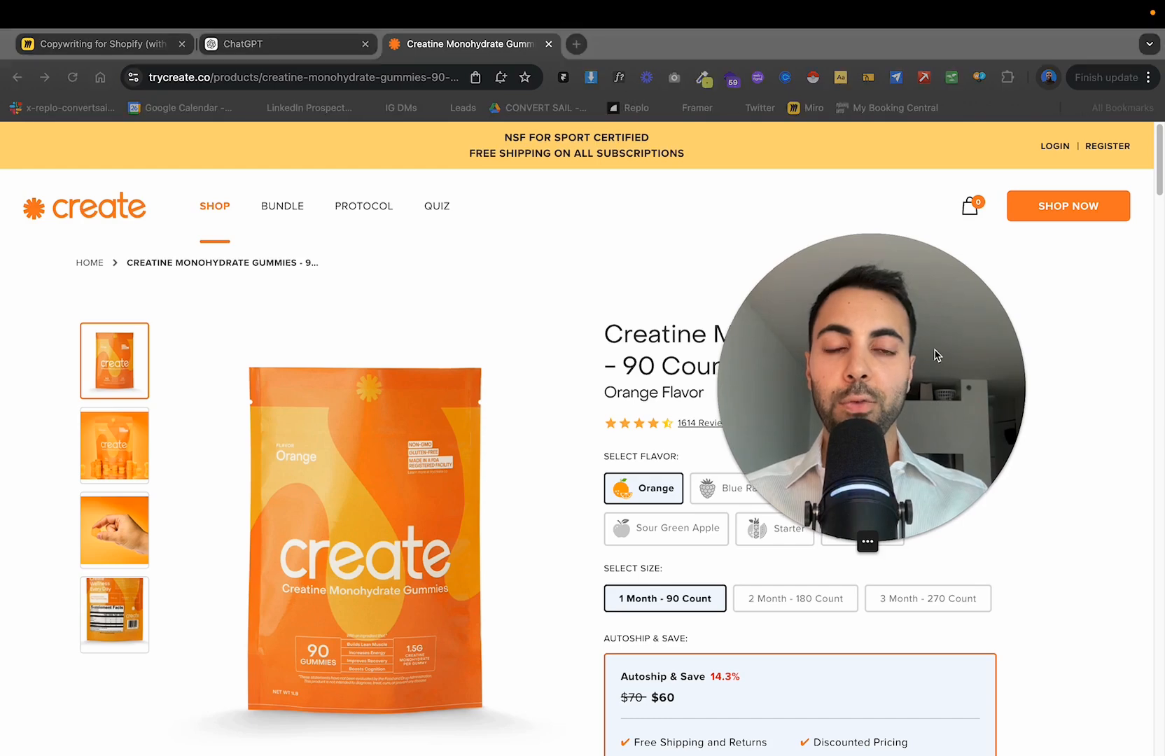
scroll(979, 421, down, 10)
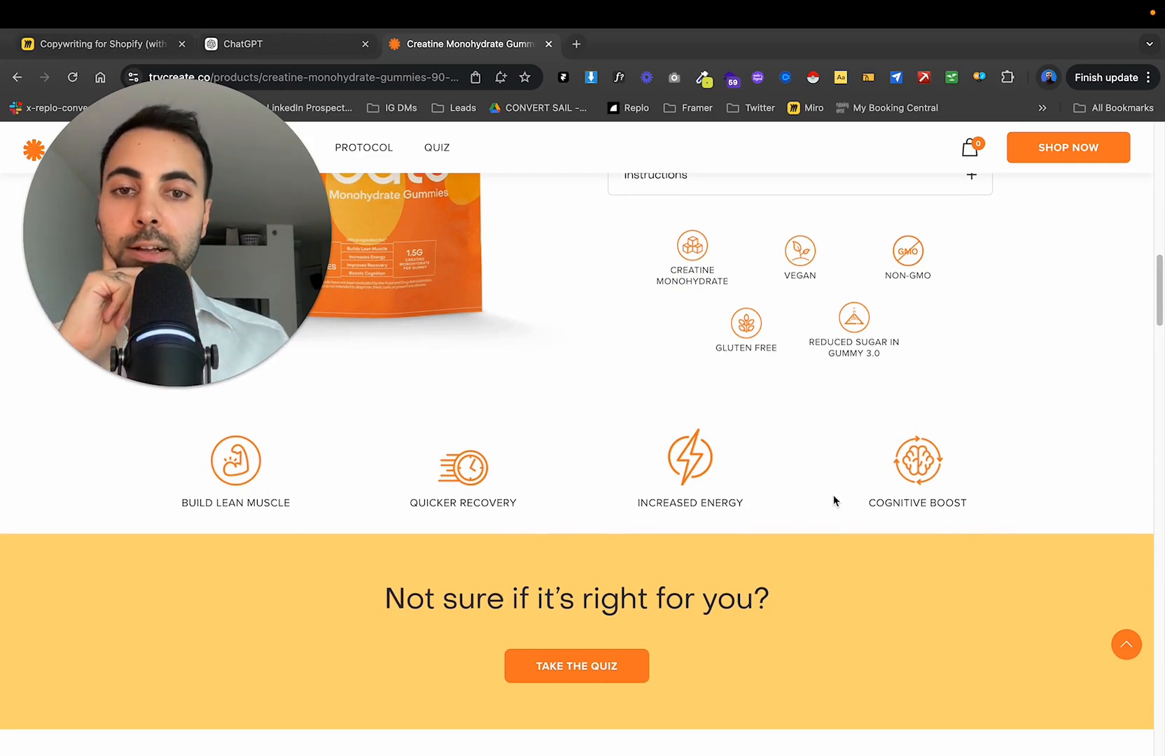
scroll(700, 512, down, 5)
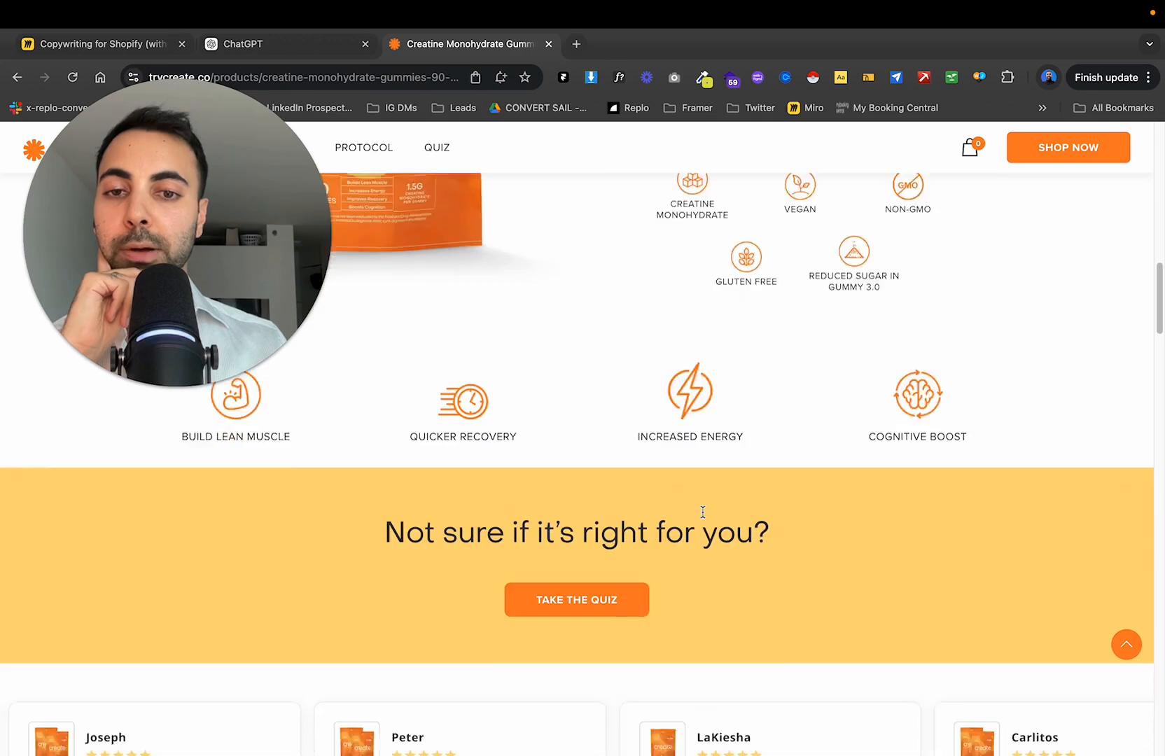
scroll(716, 512, down, 7)
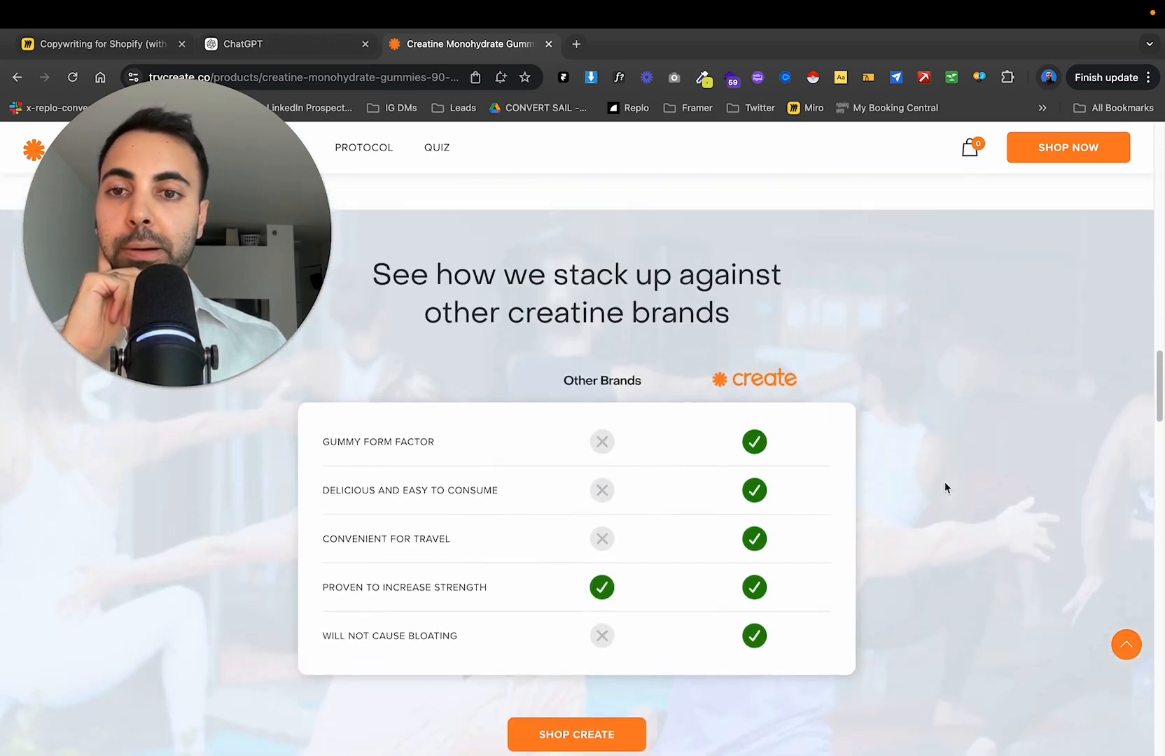
scroll(945, 491, down, 7)
scroll(945, 493, down, 1)
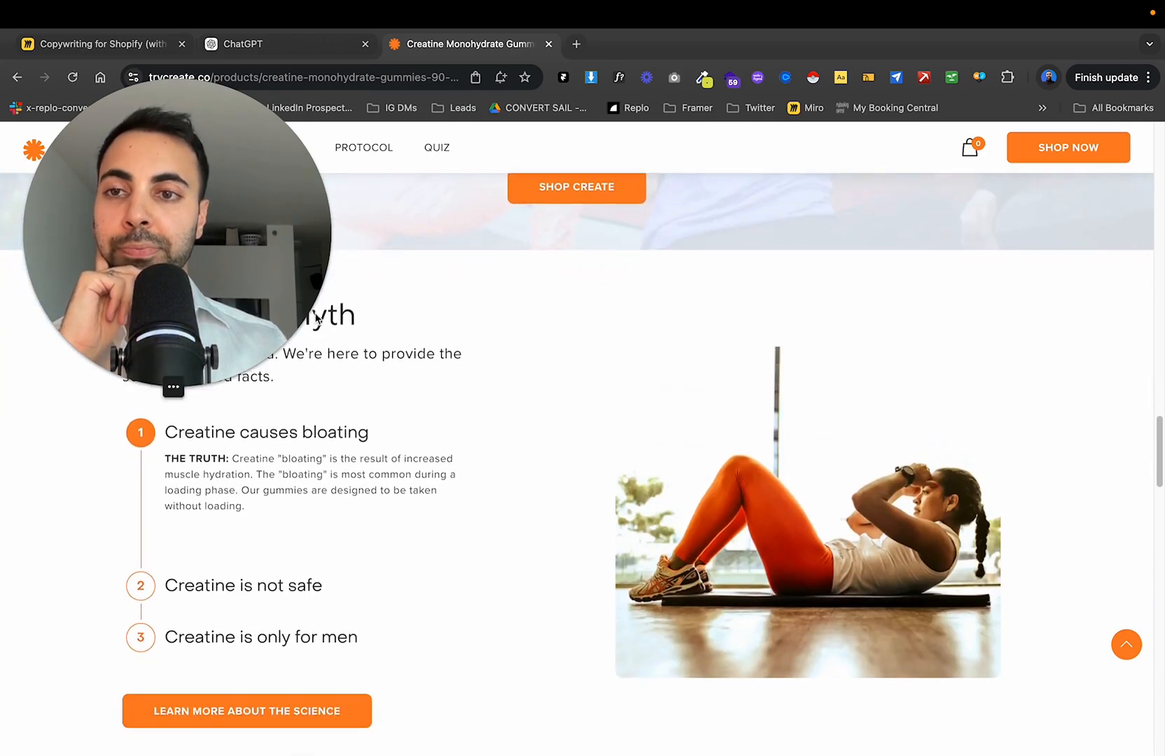
drag(219, 268, 1043, 271)
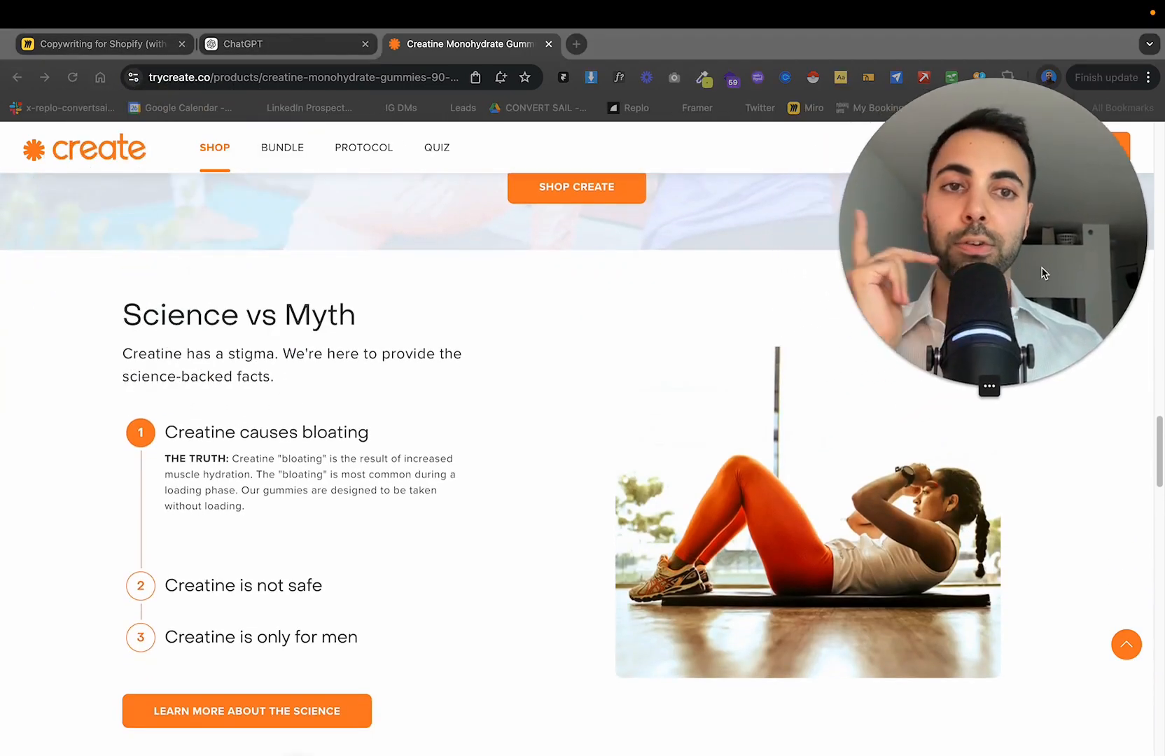
click(811, 262)
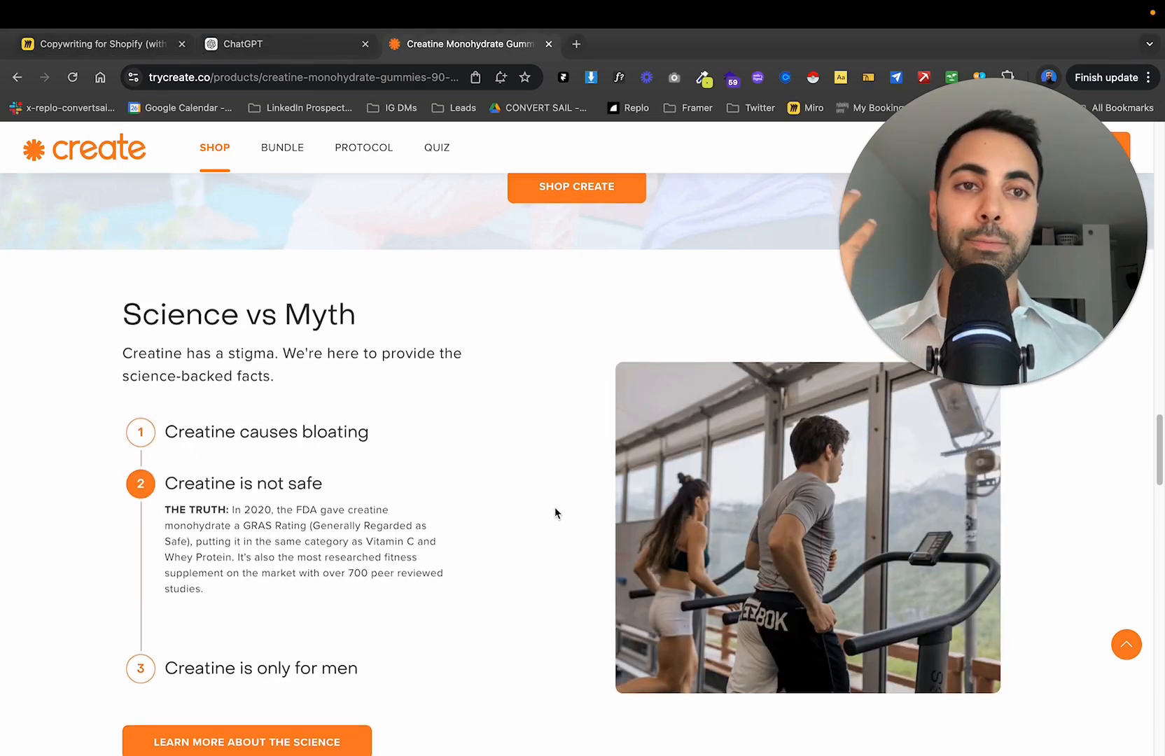
Examine the Create page's FAQ, benefit icons, brand comparison table and Science vs Myth section alongside the generated benefits copy.
scroll(554, 504, down, 10)
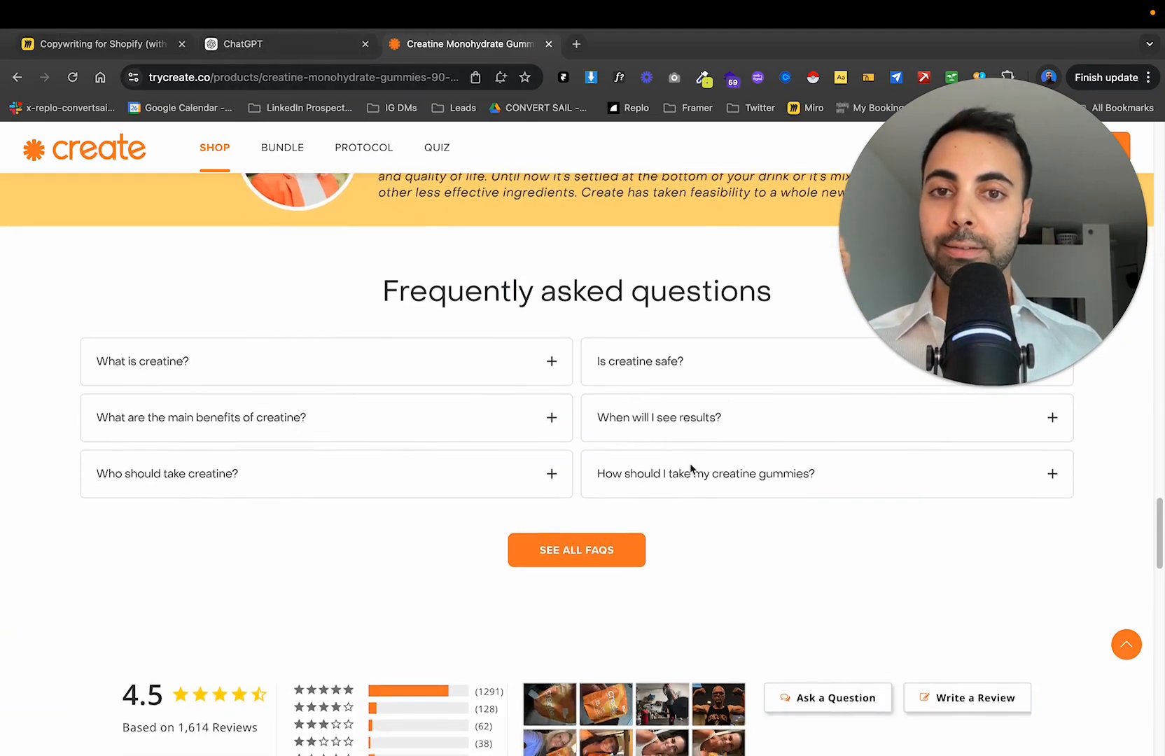
click(260, 50)
scroll(658, 345, up, 2)
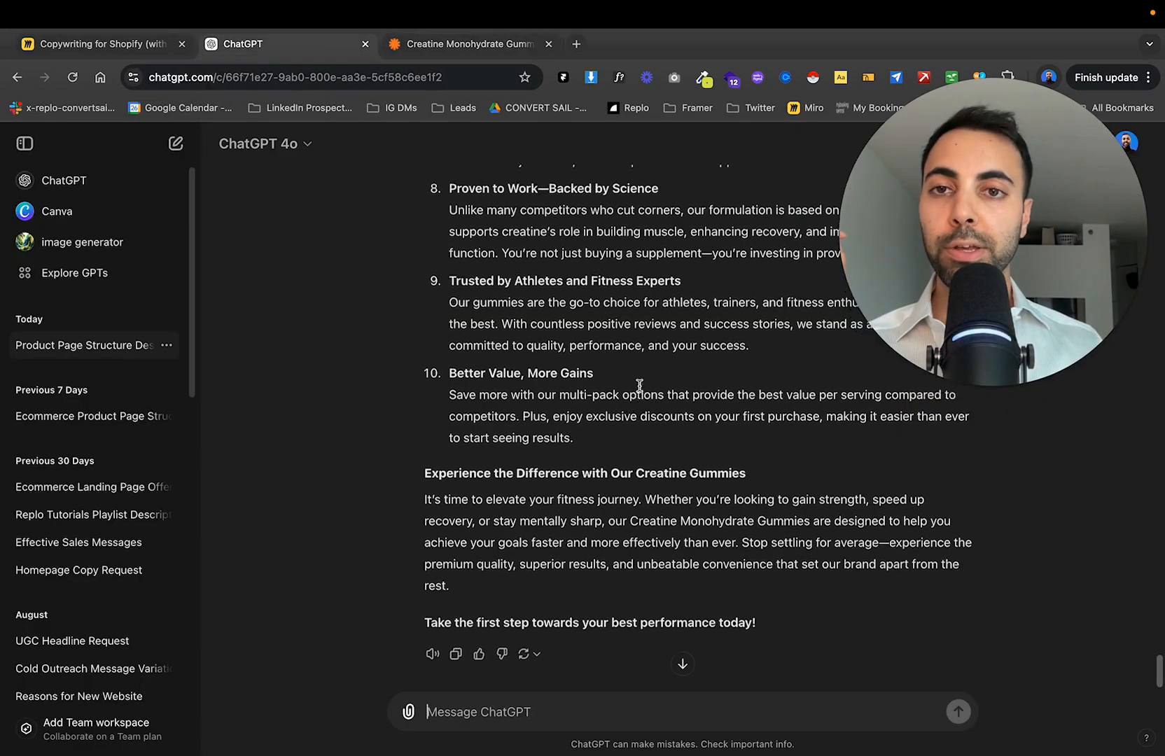
key(ctrl+Tab)
scroll(575, 427, up, 10)
scroll(575, 427, up, 12)
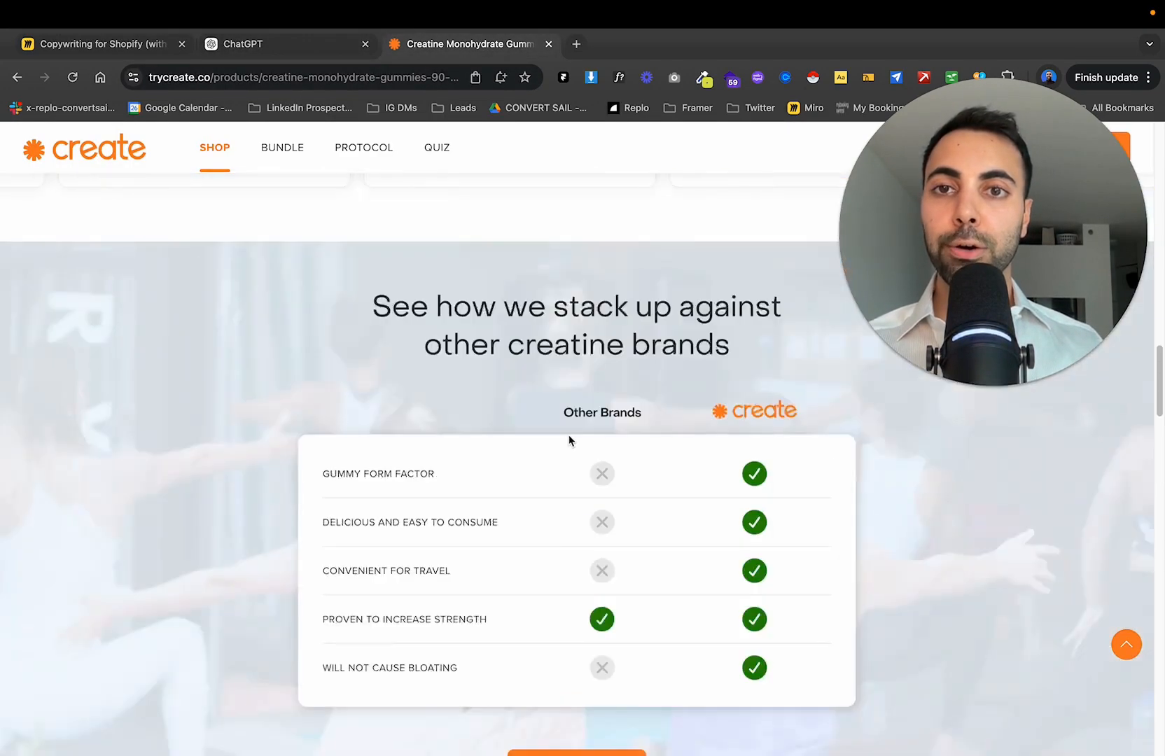
scroll(572, 446, down, 3)
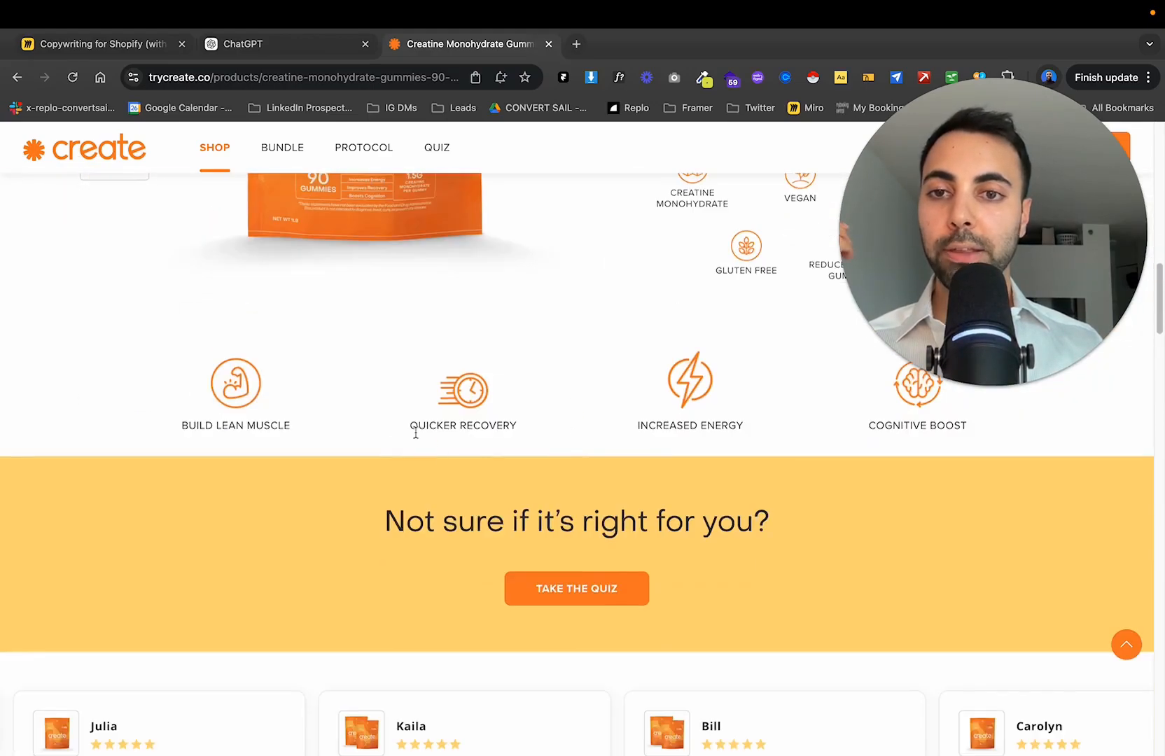
scroll(656, 417, down, 12)
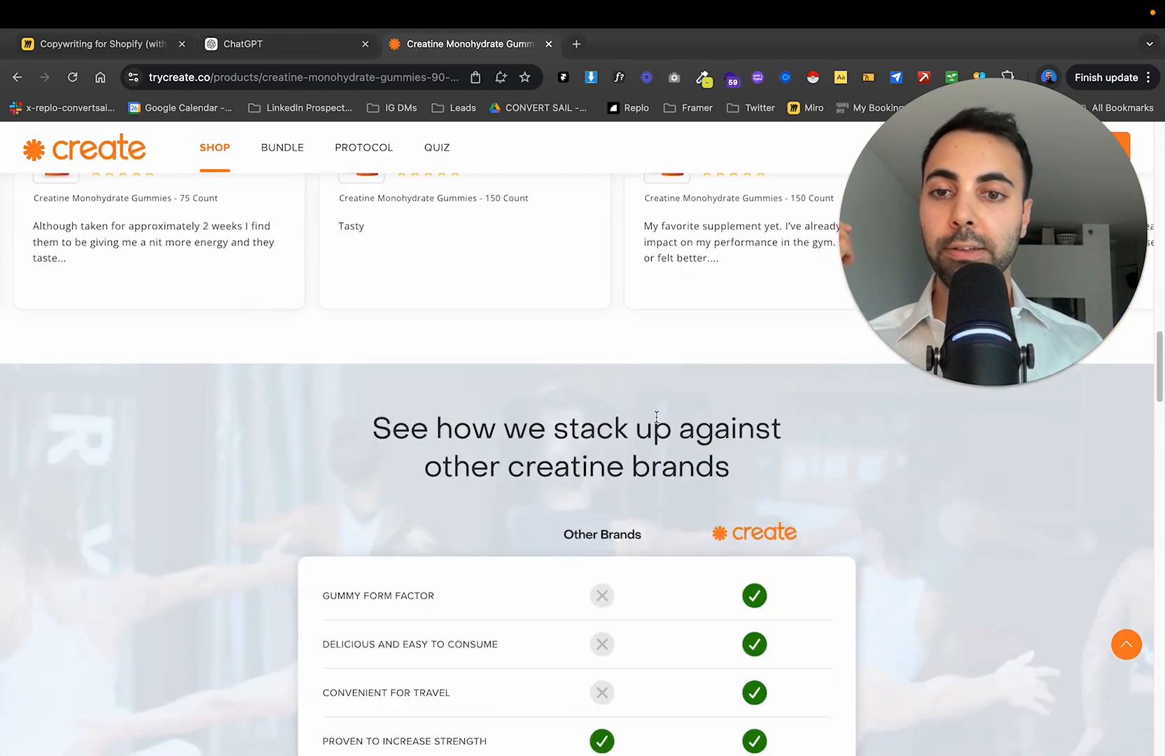
scroll(652, 419, down, 8)
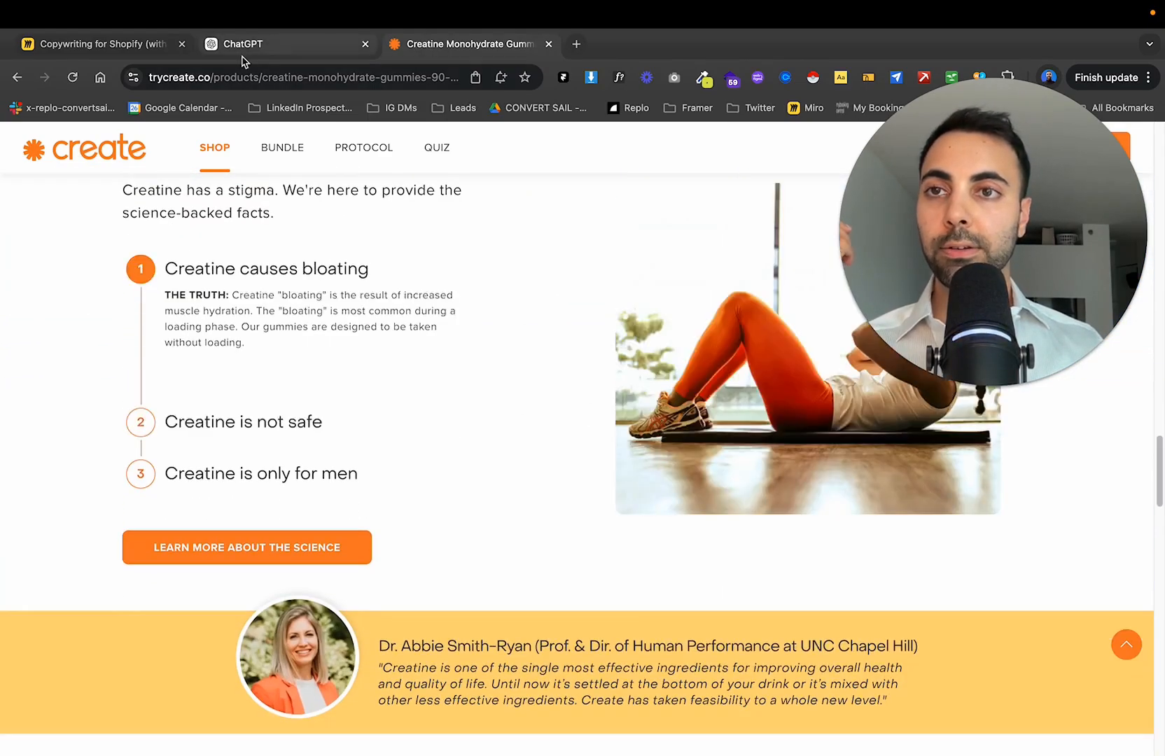
Return to the ChatGPT conversation and review the ten generated benefit points from "Unlock Peak Performance with Every Gummy" to the closing call to action.
click(278, 46)
scroll(648, 353, up, 8)
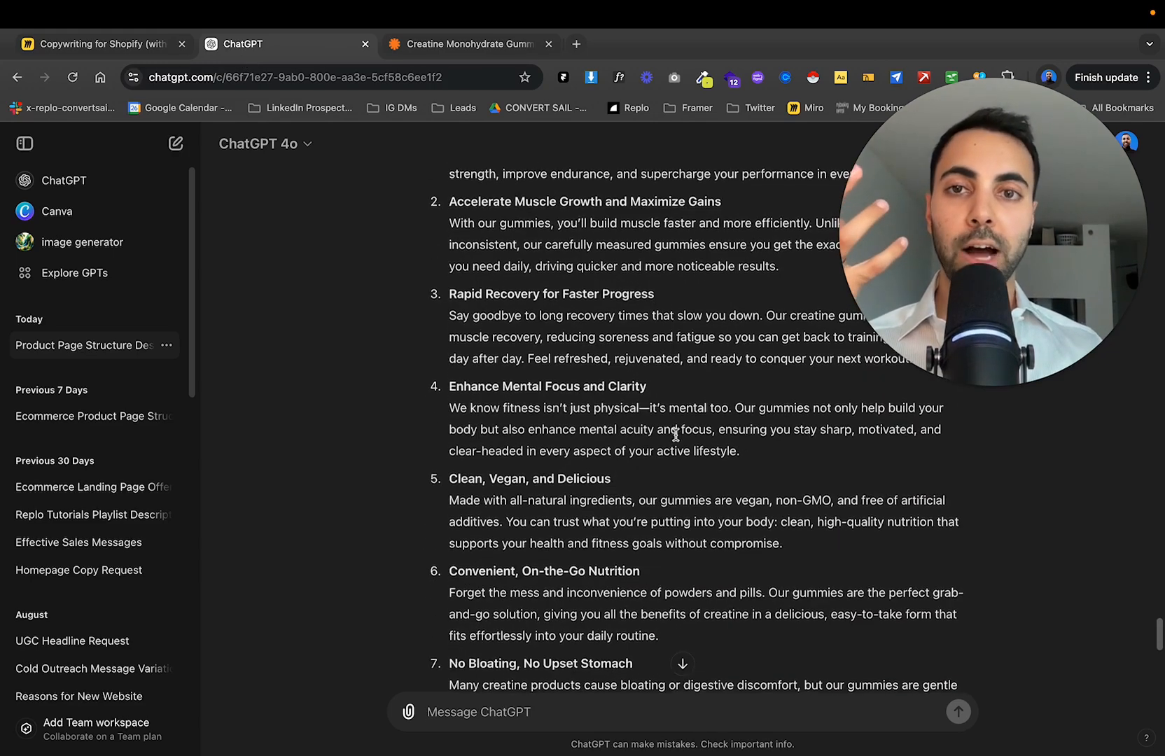
scroll(676, 438, up, 3)
scroll(669, 450, up, 1)
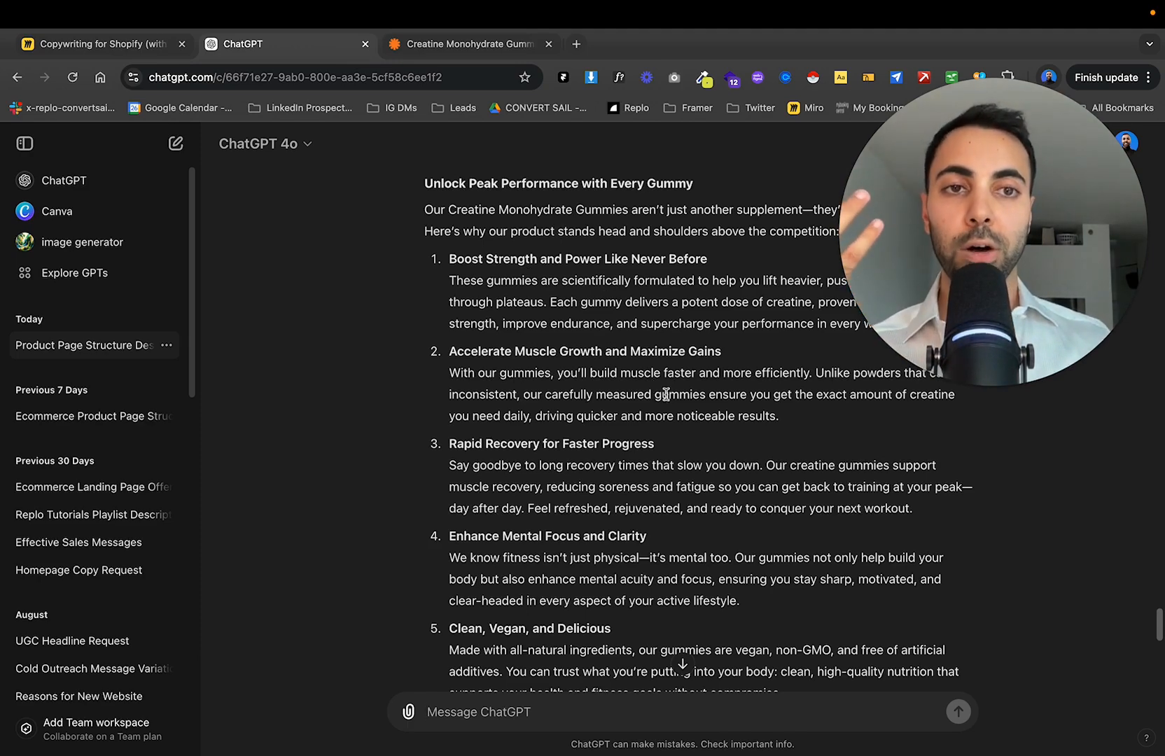
scroll(672, 420, down, 10)
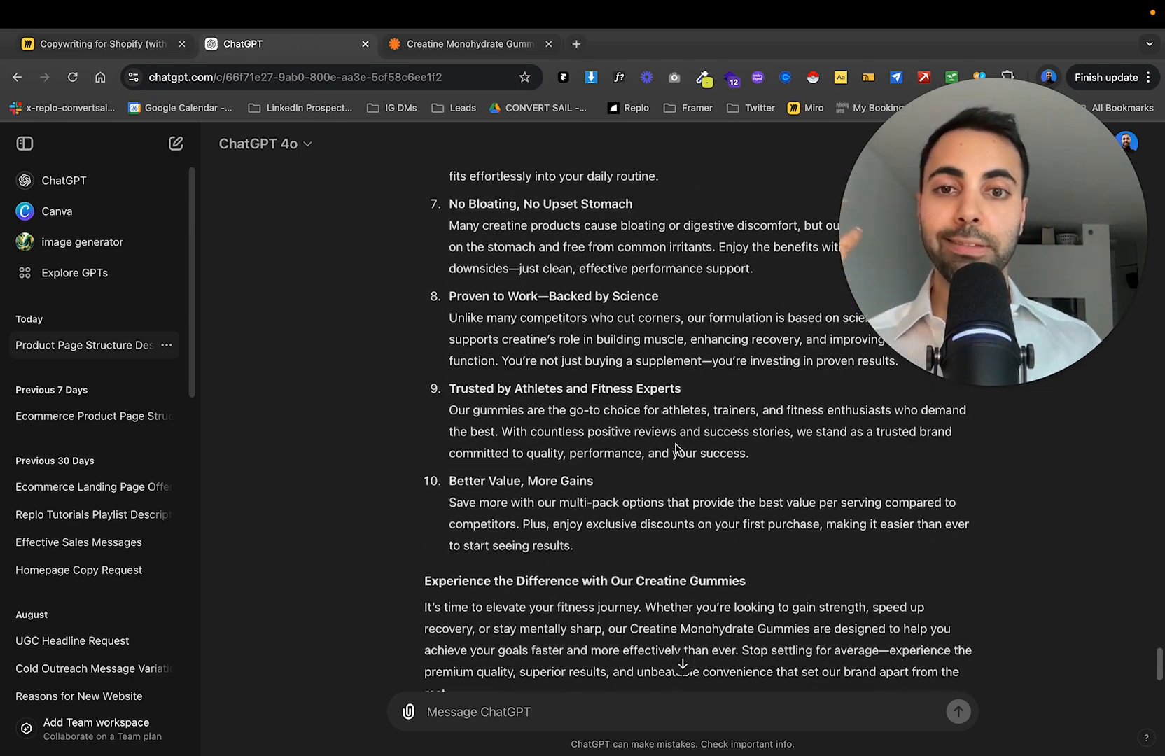
scroll(675, 448, down, 3)
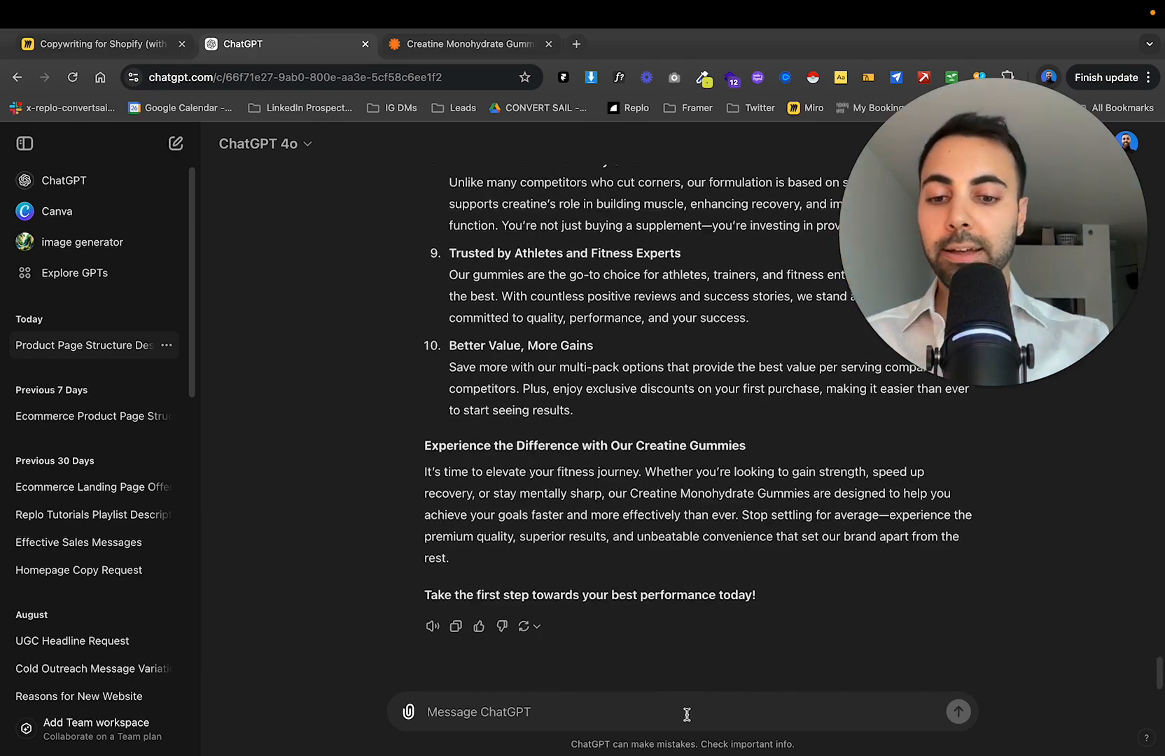
Send the prompt "now give me 10 faq questions, and make sure they are different than what is currently on their product page".
text(now give me 10 faq)
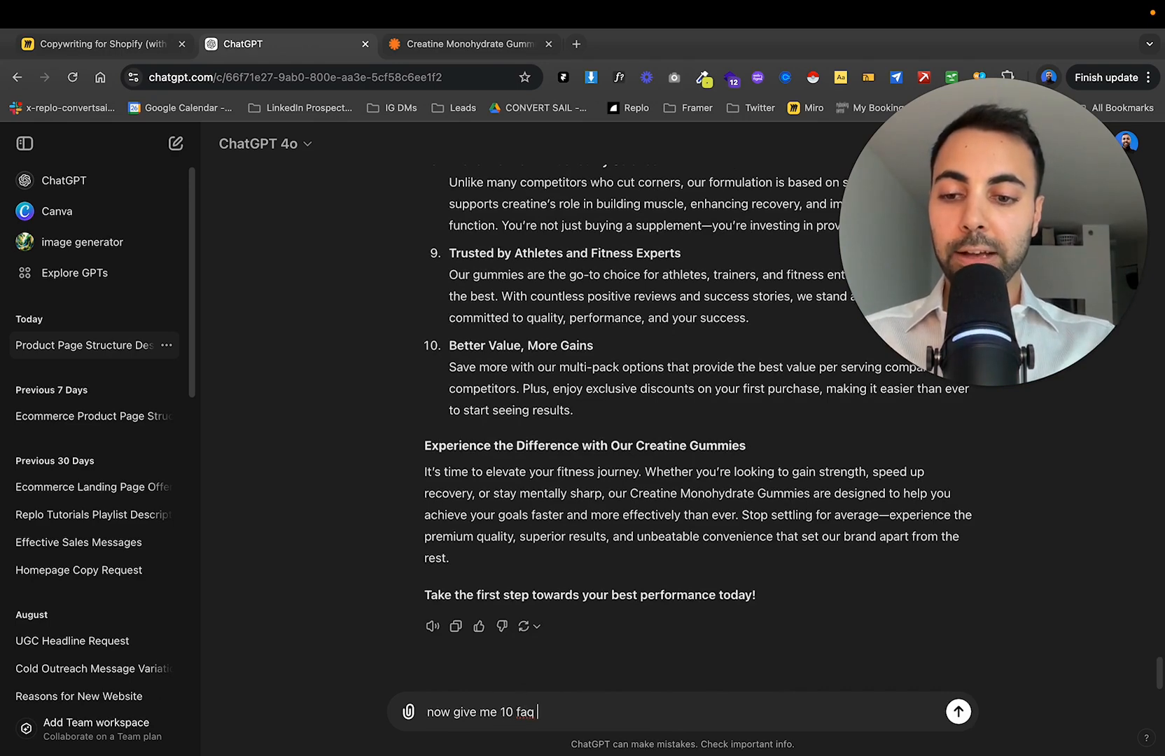
text( questions, and make sure they are different than what is current)
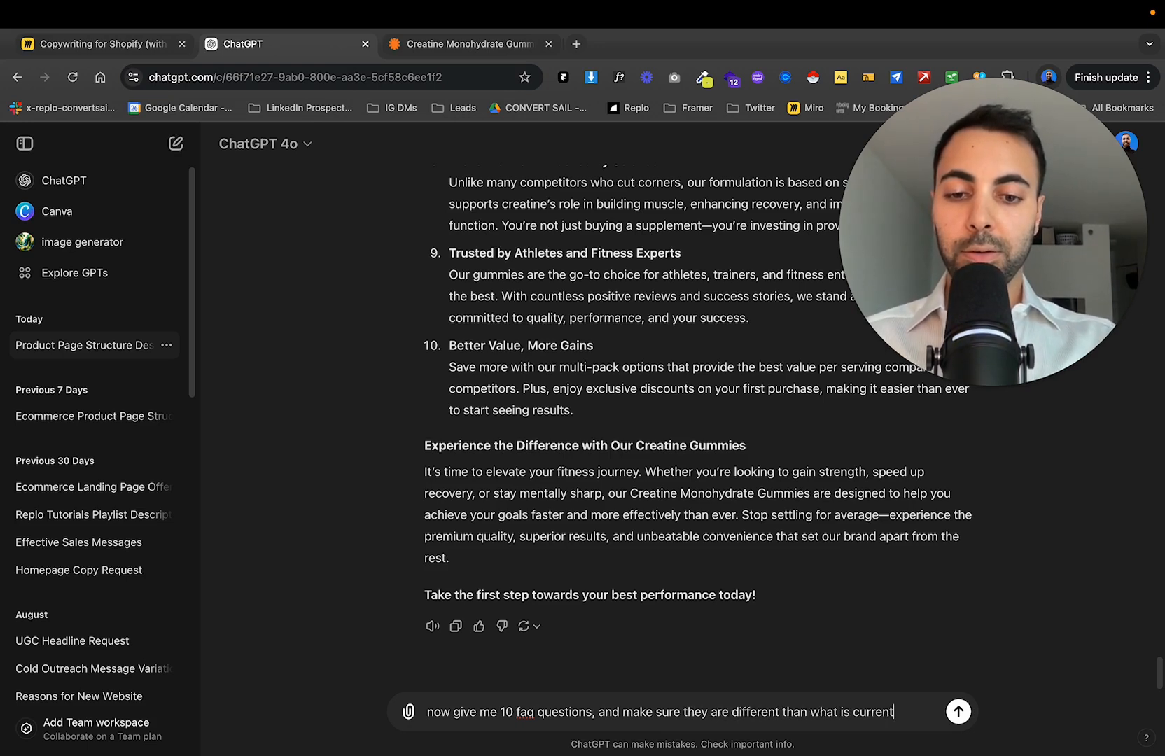
text(heir product page)
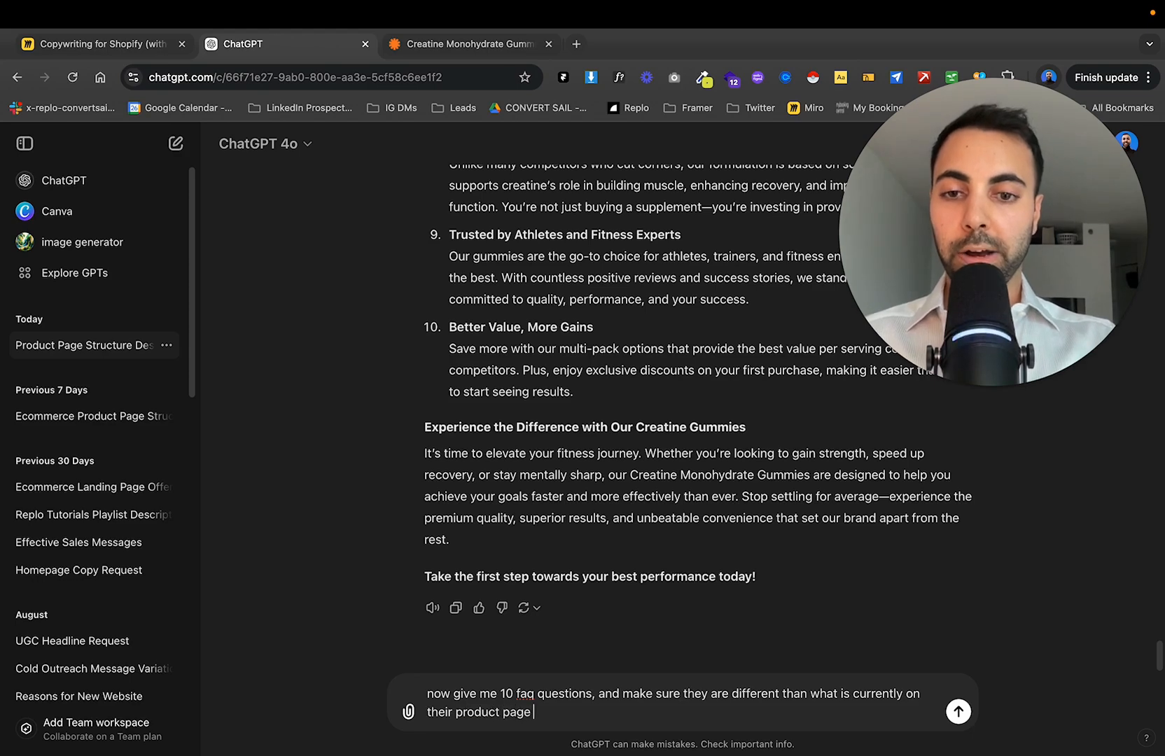
key(Return)
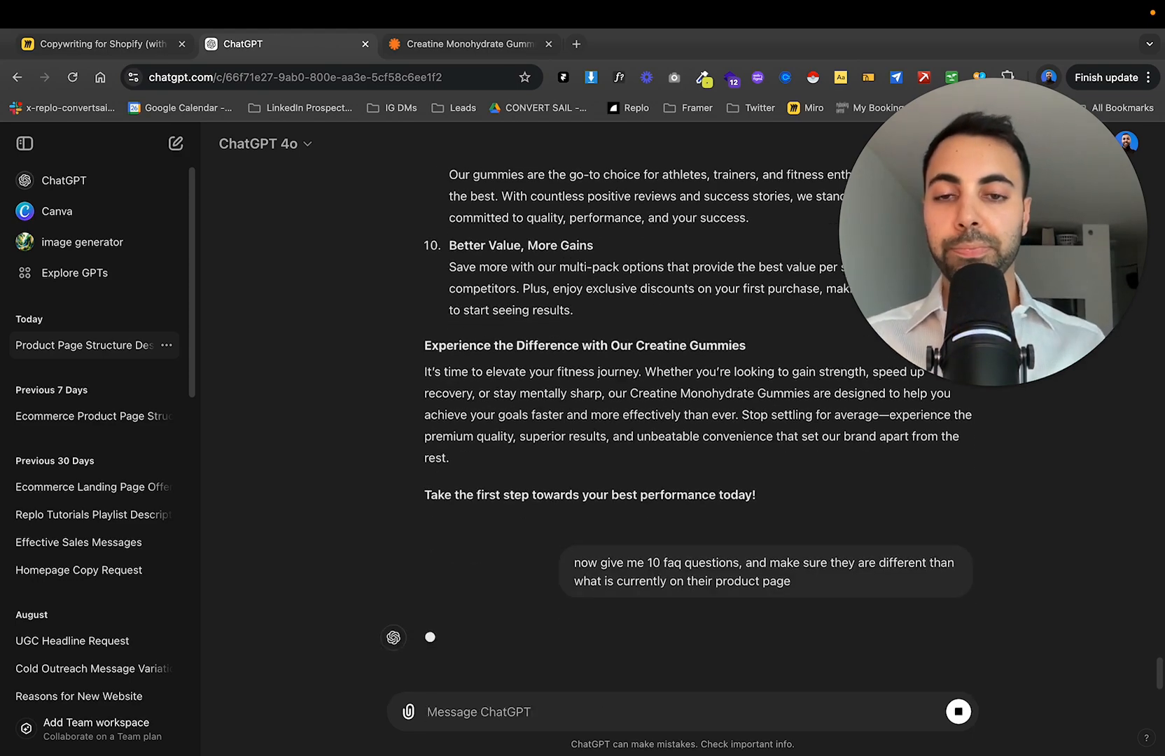
Check the existing Frequently asked questions section on the live Create product page.
click(462, 43)
scroll(522, 315, down, 5)
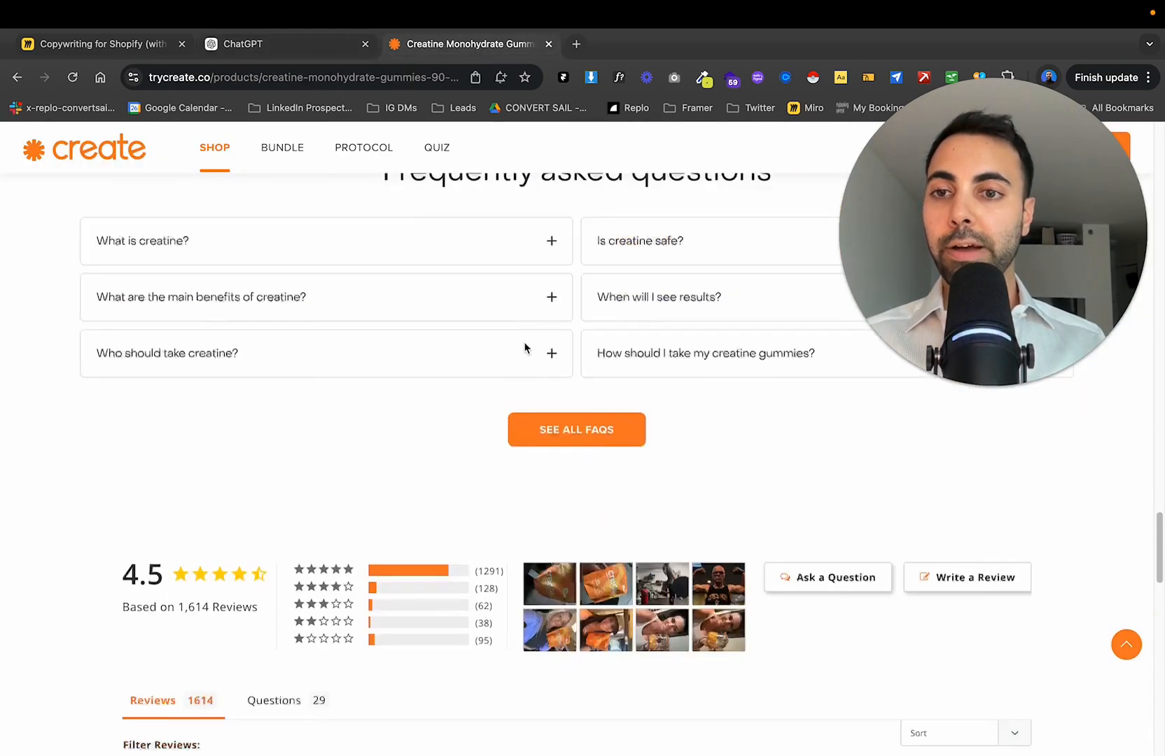
scroll(525, 348, down, 4)
scroll(533, 338, up, 6)
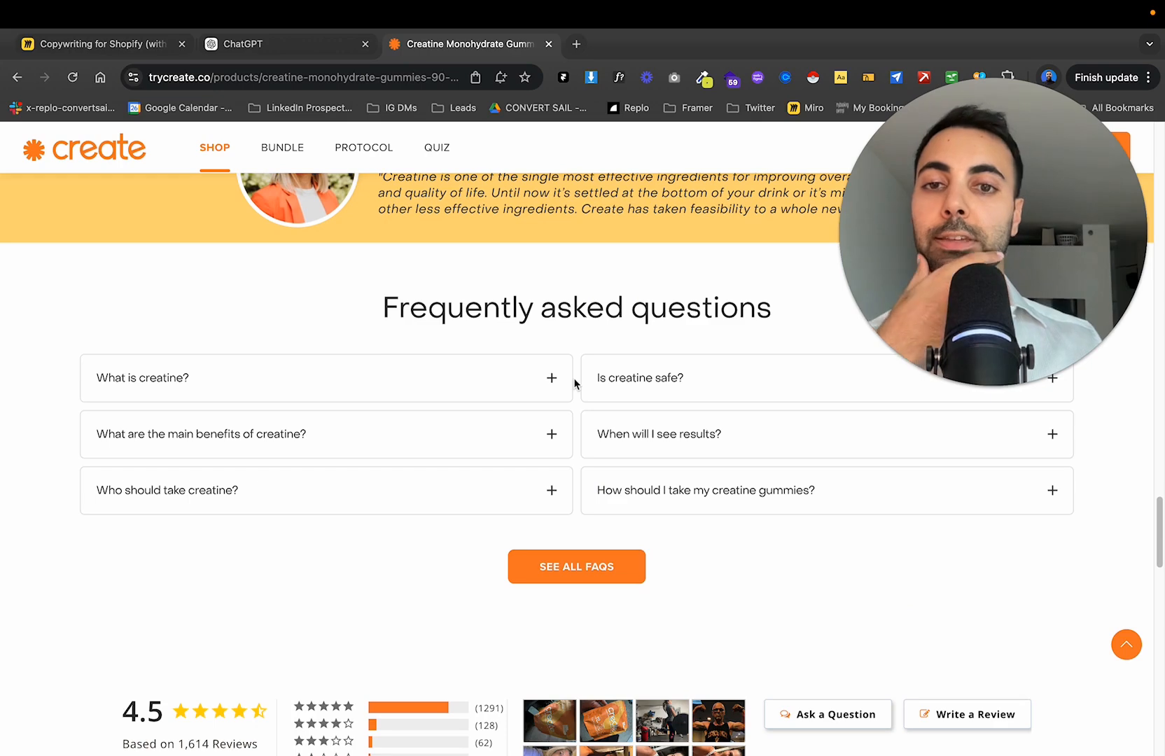
Go back to ChatGPT and read through the ten new FAQ questions and answers.
click(252, 44)
drag(997, 243, 651, 323)
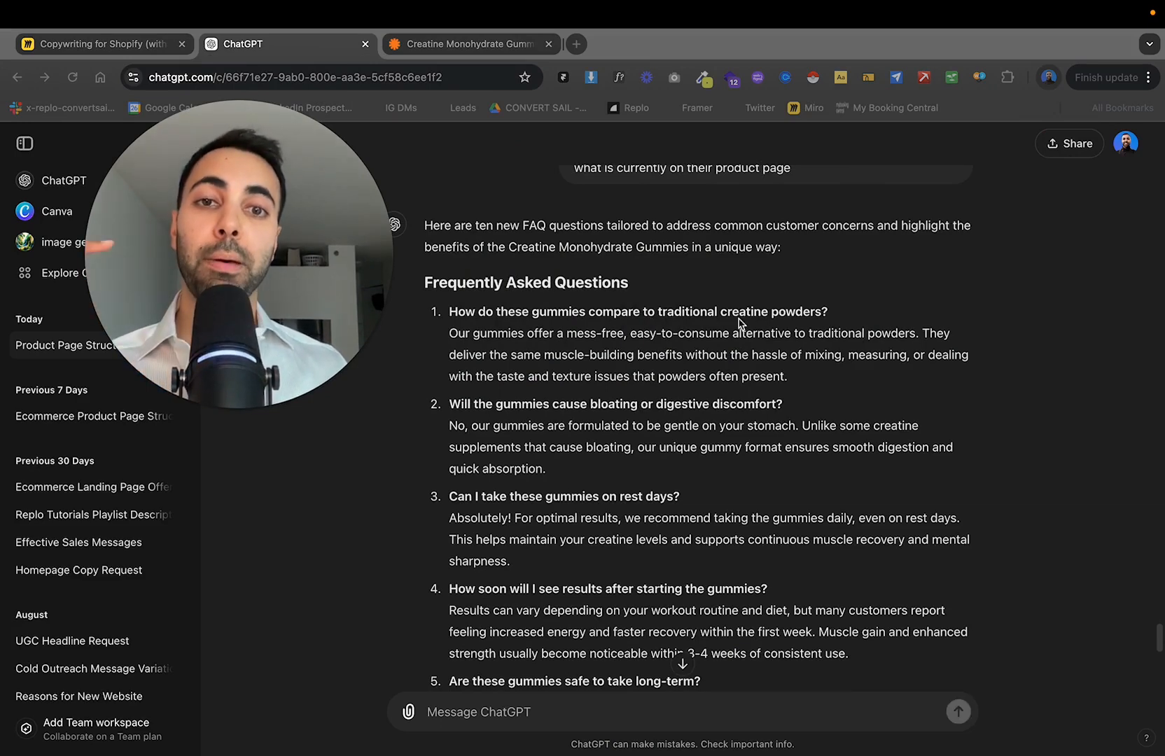
click(792, 322)
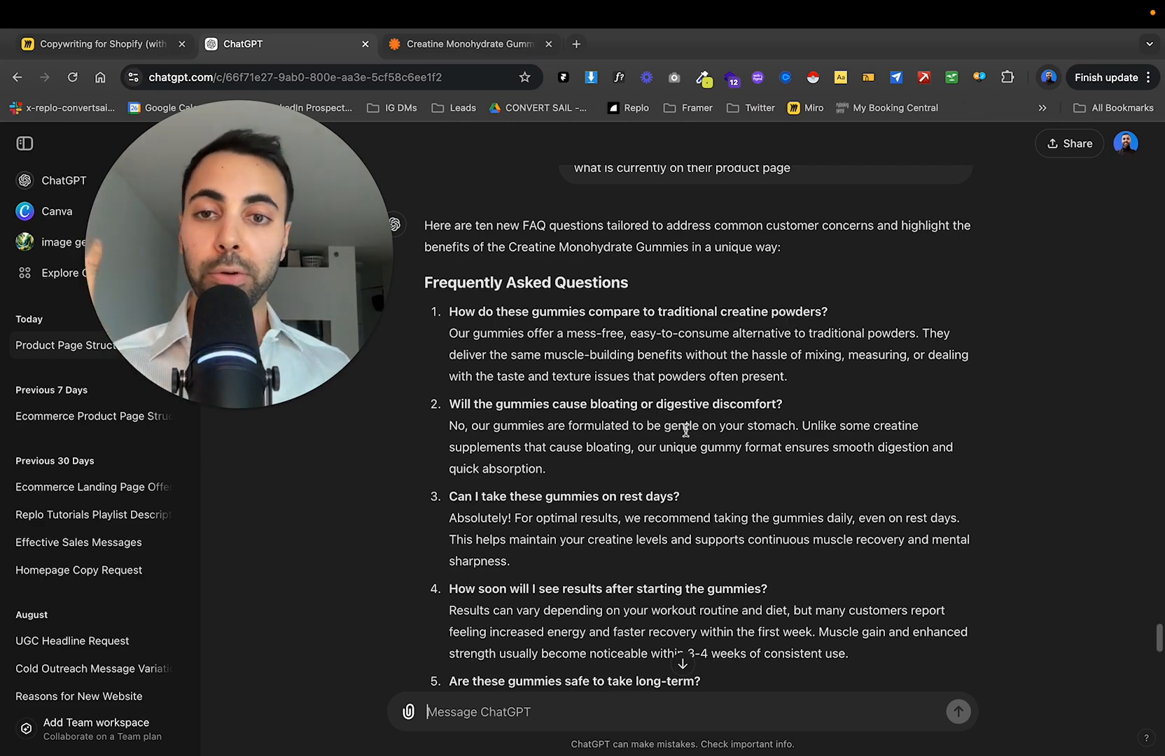
scroll(693, 434, down, 2)
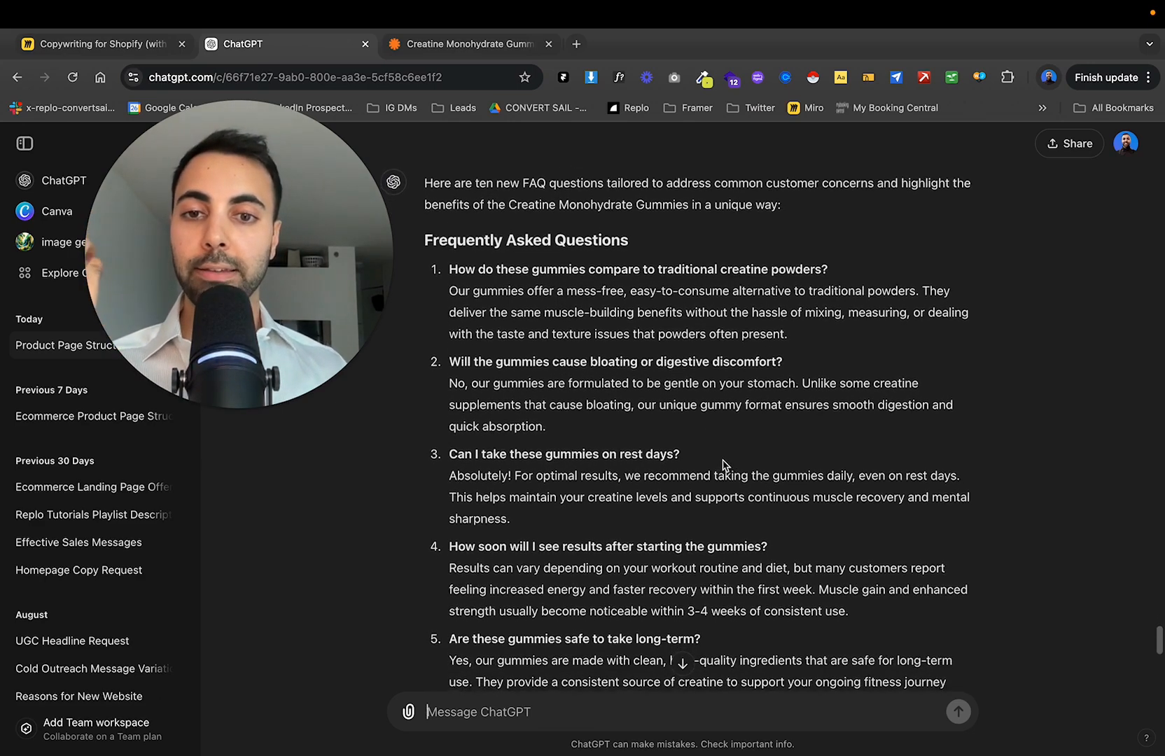
scroll(725, 464, down, 10)
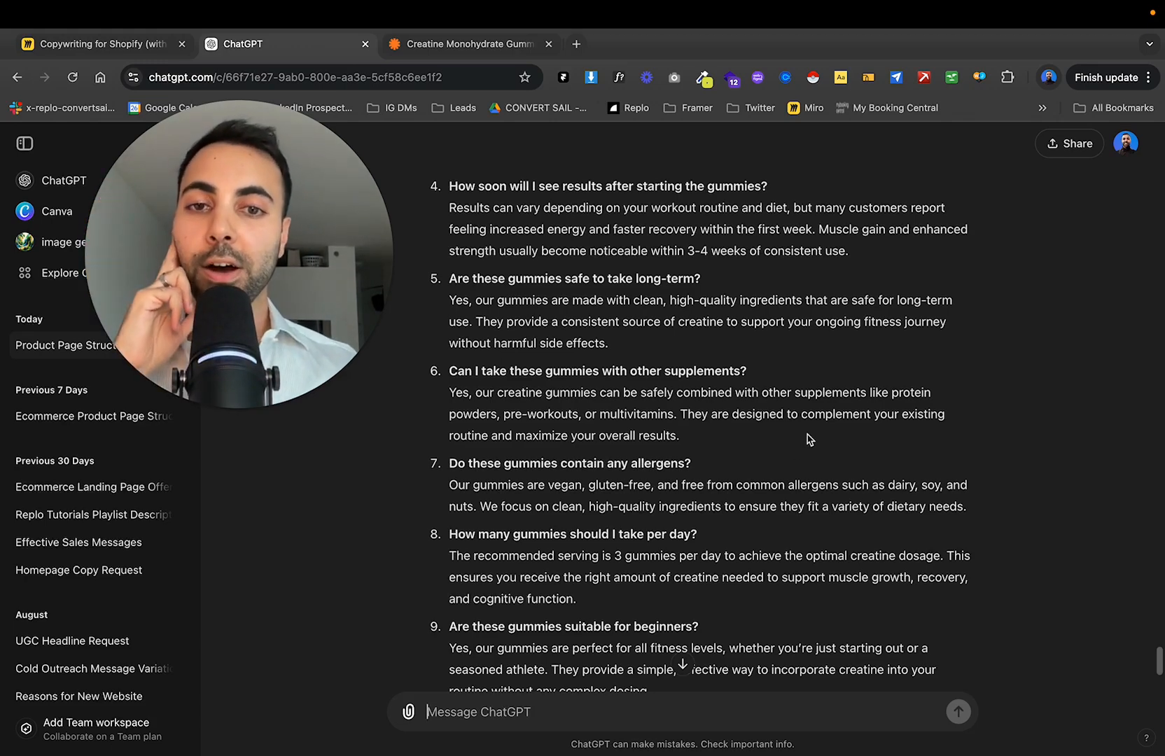
scroll(729, 448, down, 5)
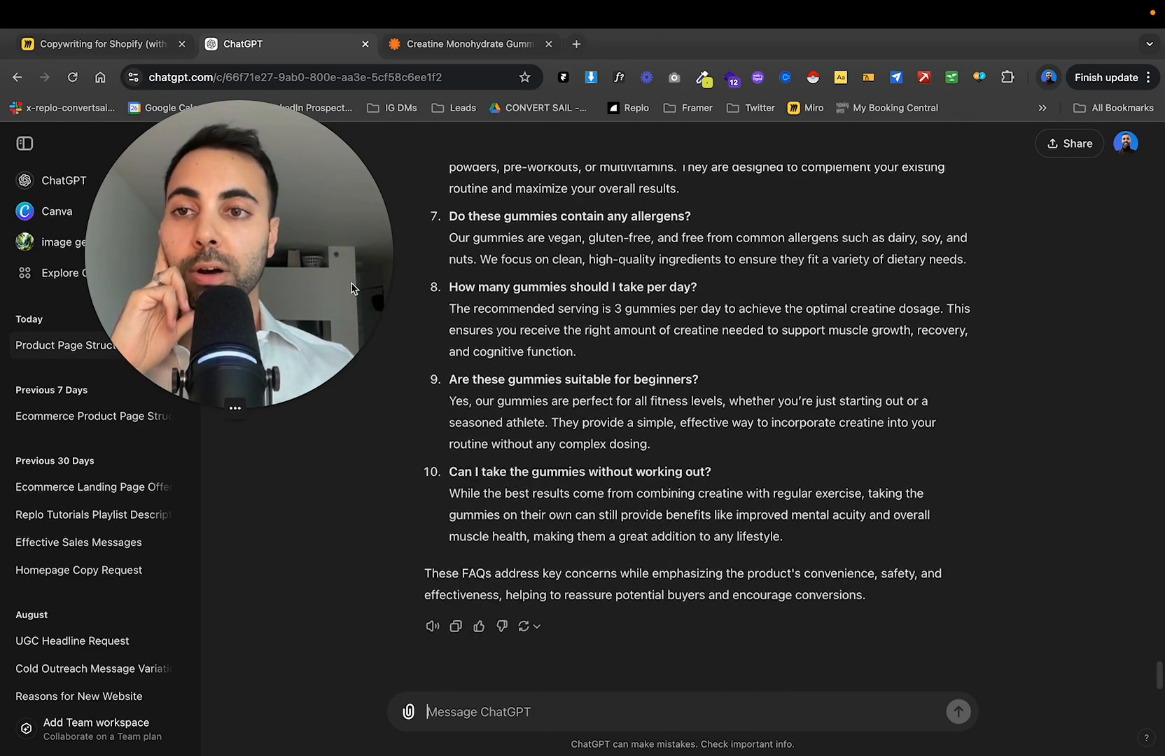
Switch to the Miro board, deselect the follow-up prompts text box, and view the Questions, ChatGPT Prompt and Continuing in ChatGPT frames together.
drag(352, 285, 379, 293)
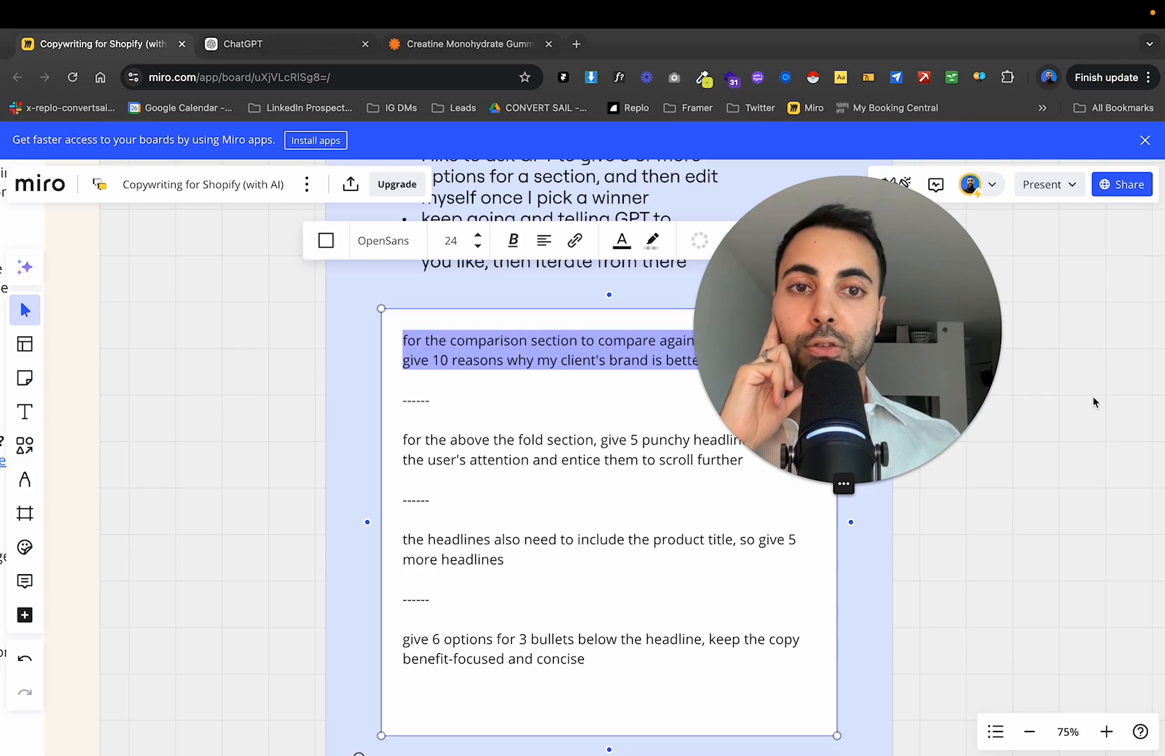
click(1093, 397)
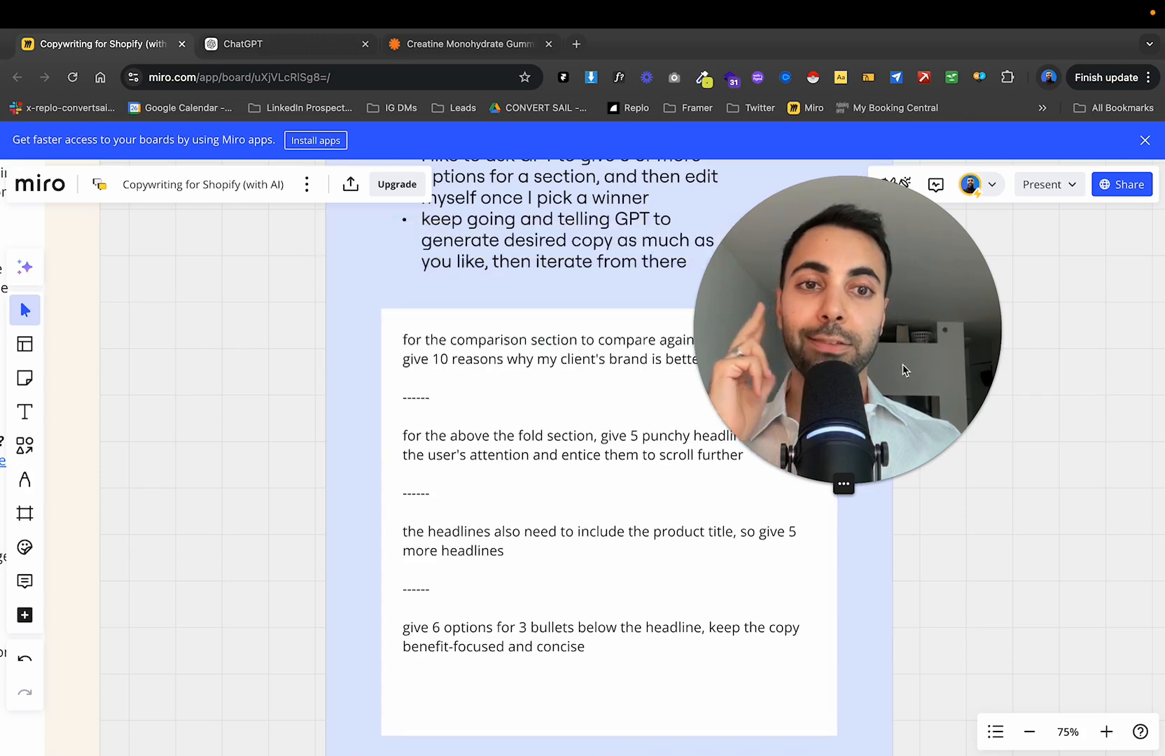
drag(904, 448, 1049, 426)
scroll(1052, 544, down, 8)
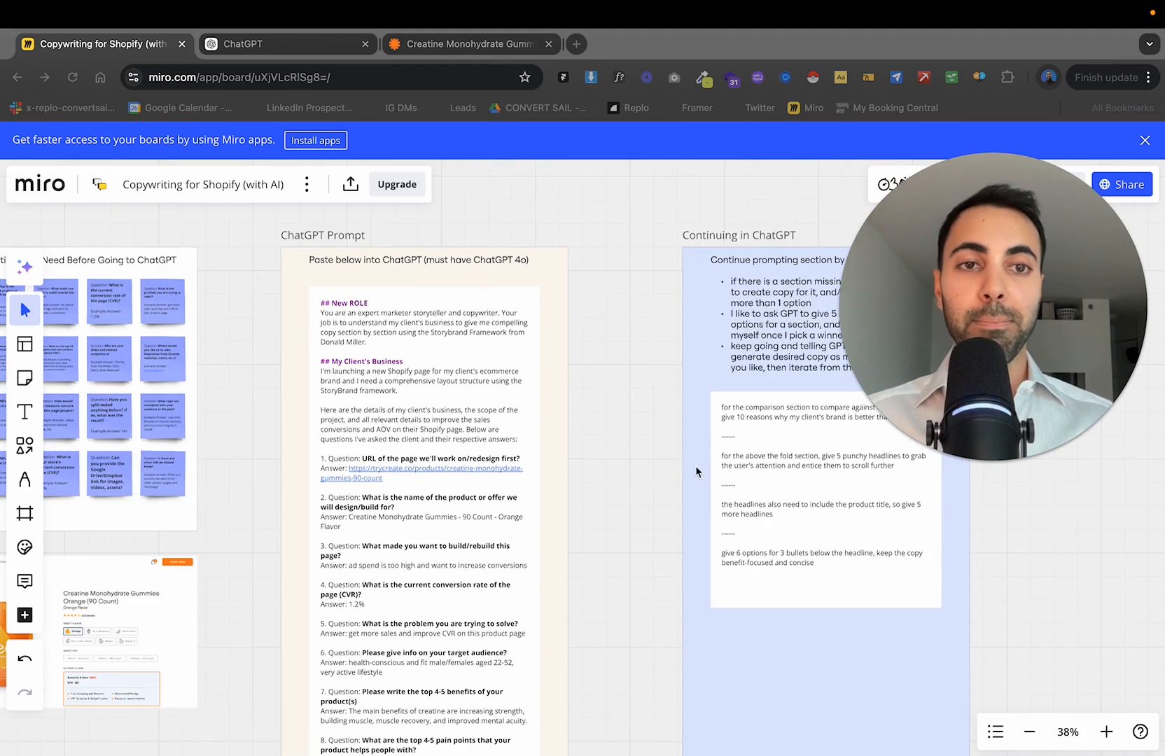
scroll(673, 464, down, 4)
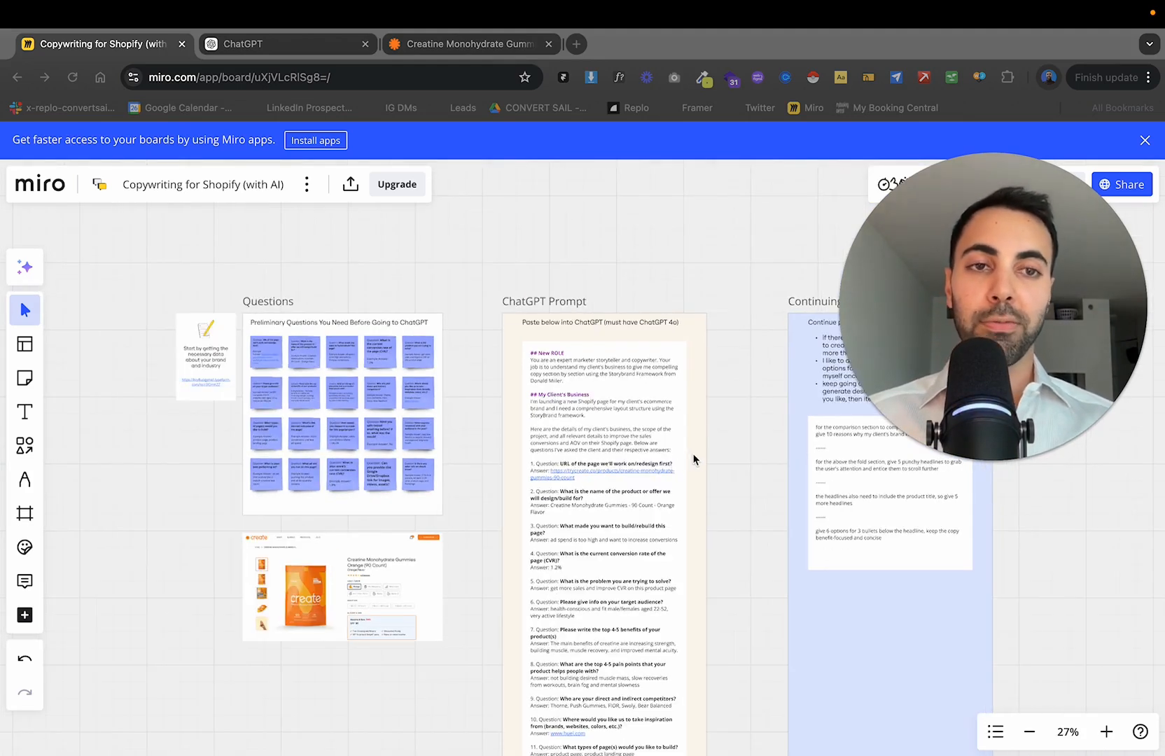
scroll(693, 453, right, 3)
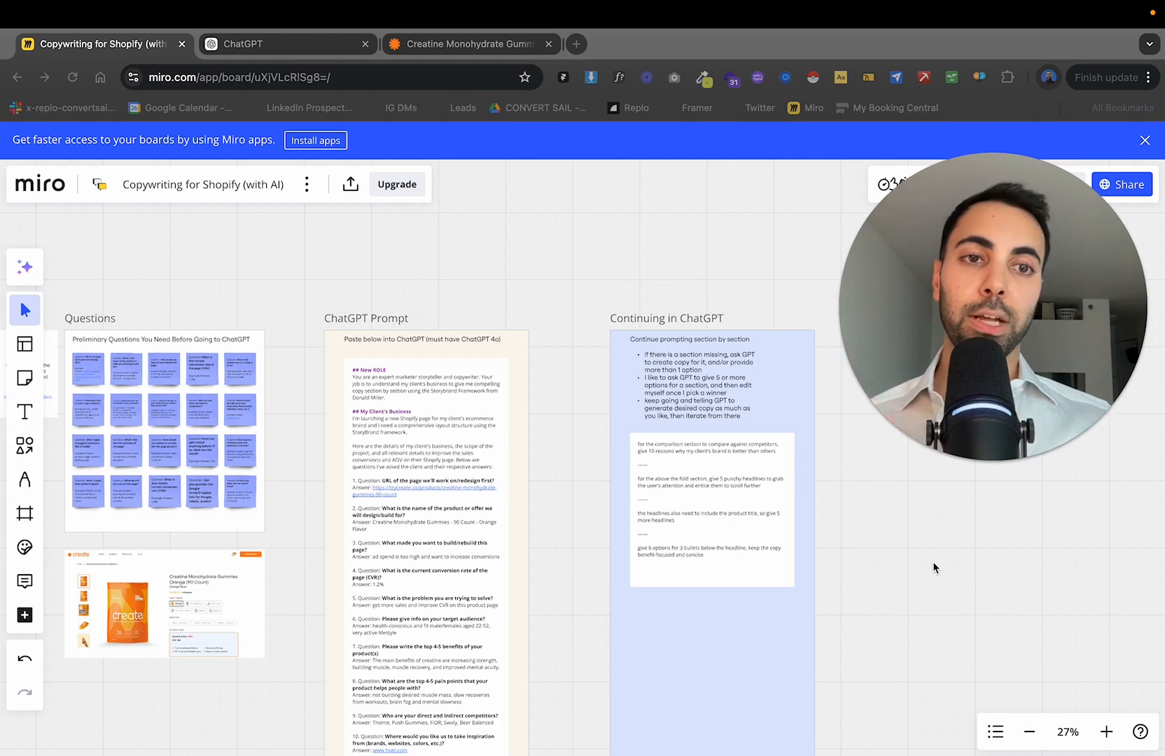